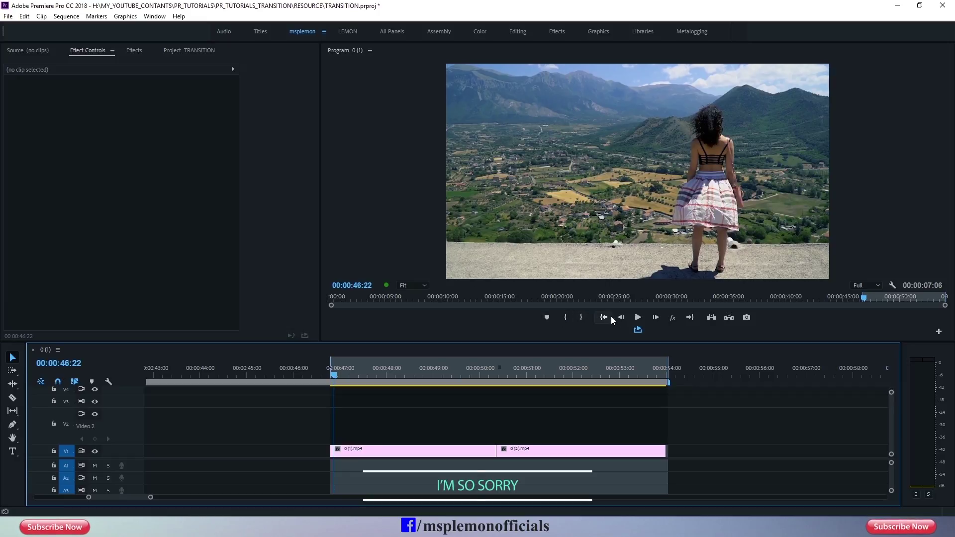
Preview both clips, then park the playhead at 00:00:50:03 just before the cut.
{"action": "left_click", "coordinate": [638, 317]}
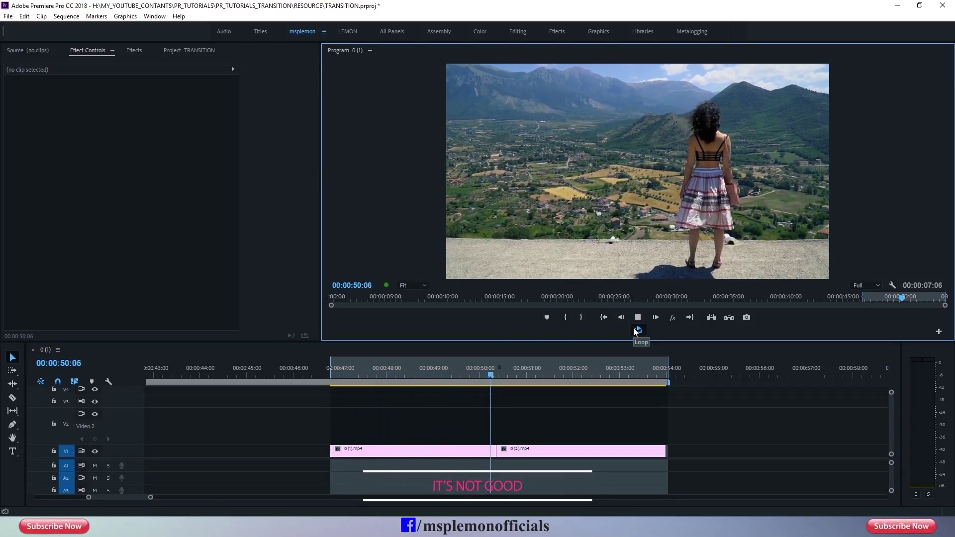
{"action": "mouse_move", "coordinate": [484, 379]}
{"action": "left_mouse_down"}
{"action": "mouse_move", "coordinate": [503, 380]}
{"action": "mouse_move", "coordinate": [486, 391]}
{"action": "left_mouse_up"}
Move clip 0(1).mp4 up to V2 and restore the track to normal height.
{"action": "left_click", "coordinate": [470, 453]}
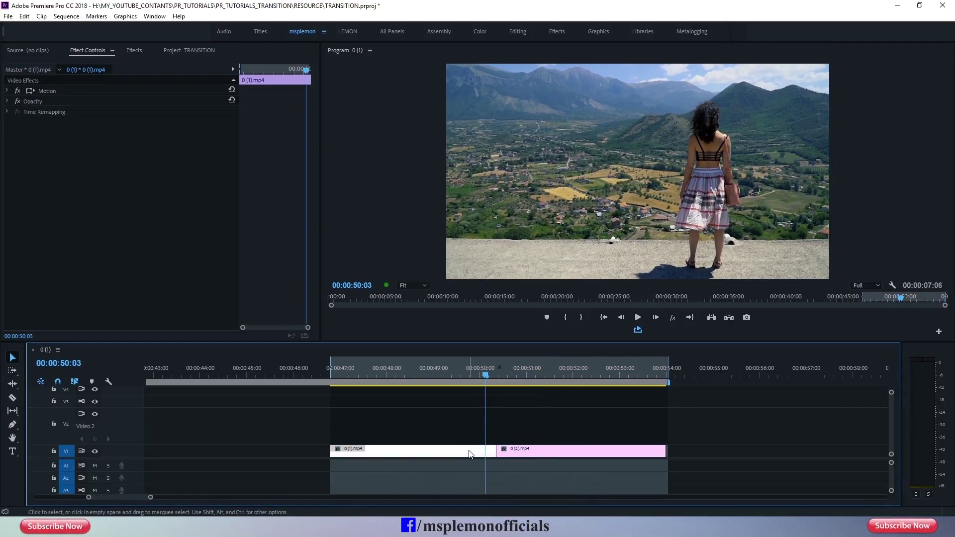
{"action": "left_click_drag", "start_coordinate": [468, 456], "coordinate": [470, 432]}
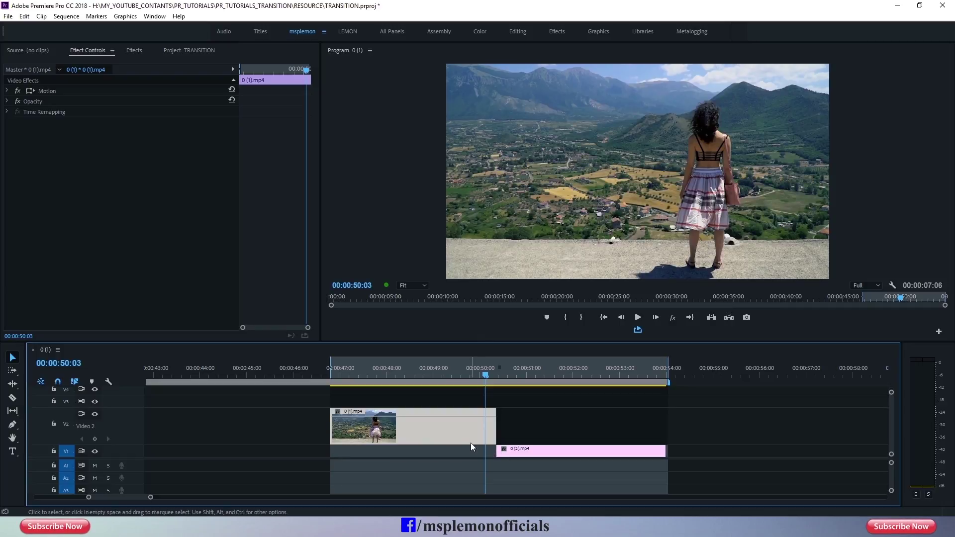
{"action": "double_click", "coordinate": [102, 416]}
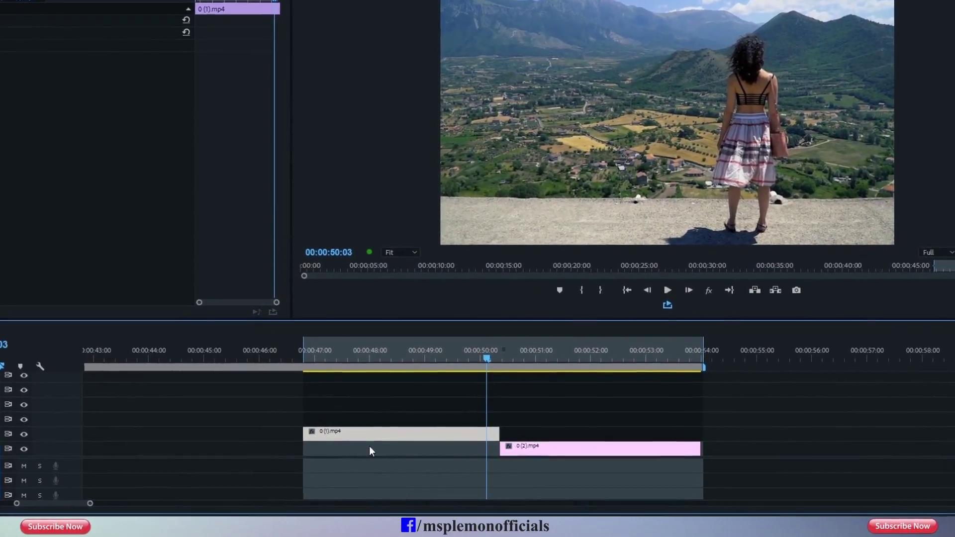
Extend 0(1).mp4 over 0(2).mp4 and snap the playhead to 0(2).mp4's start.
{"action": "mouse_move", "coordinate": [499, 432]}
{"action": "left_mouse_down"}
{"action": "mouse_move", "coordinate": [516, 431]}
{"action": "mouse_move", "coordinate": [500, 433]}
{"action": "left_mouse_up"}
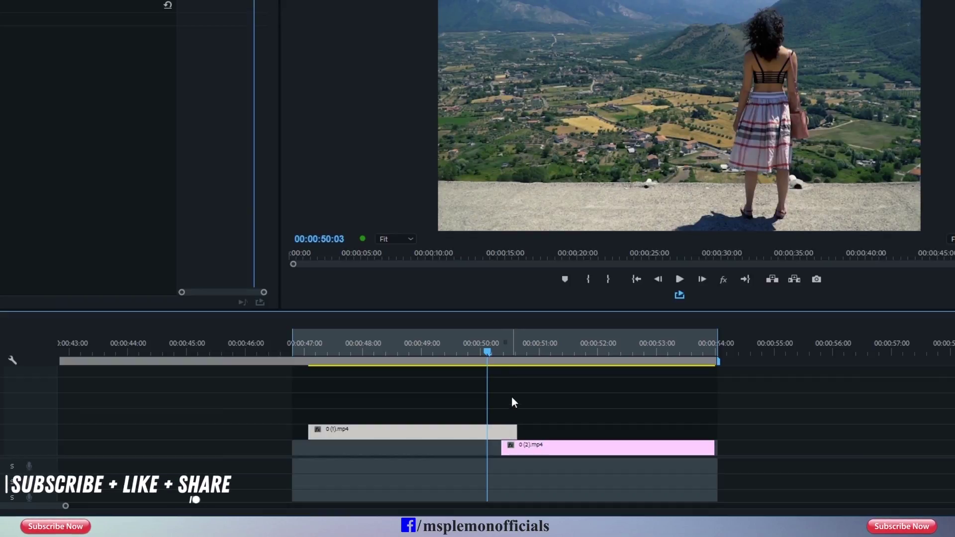
{"action": "left_click_drag", "start_coordinate": [484, 354], "coordinate": [497, 357]}
{"action": "key", "text": "="}
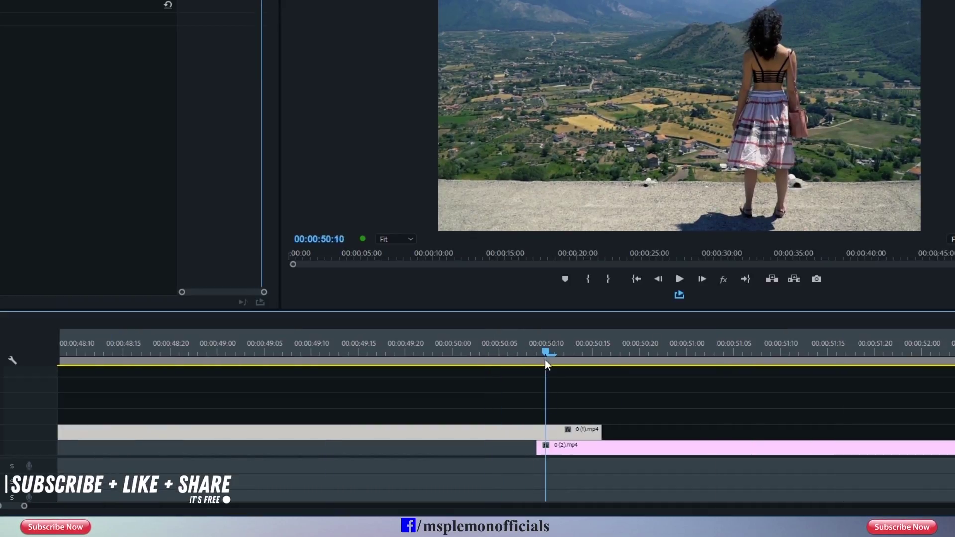
{"action": "left_click_drag", "start_coordinate": [600, 432], "coordinate": [630, 432]}
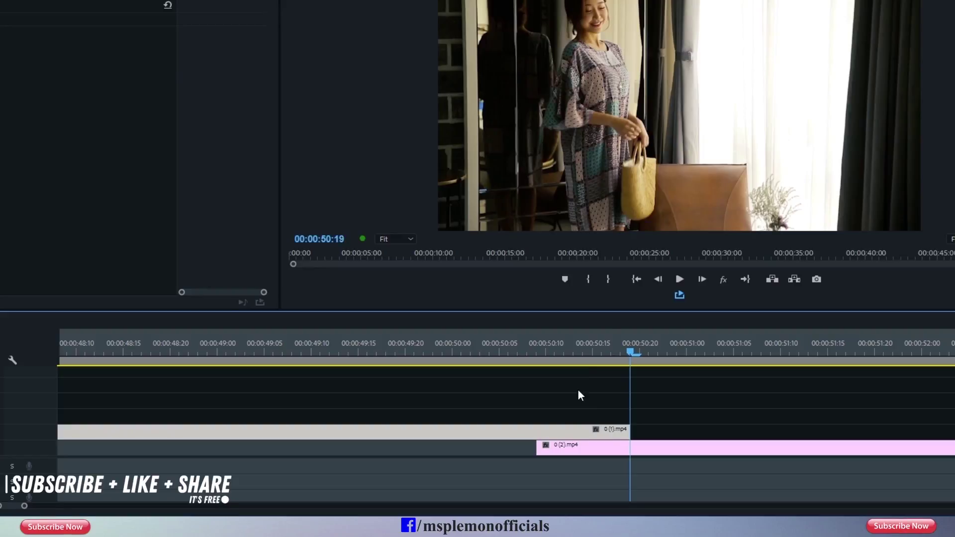
{"action": "left_click", "coordinate": [555, 360]}
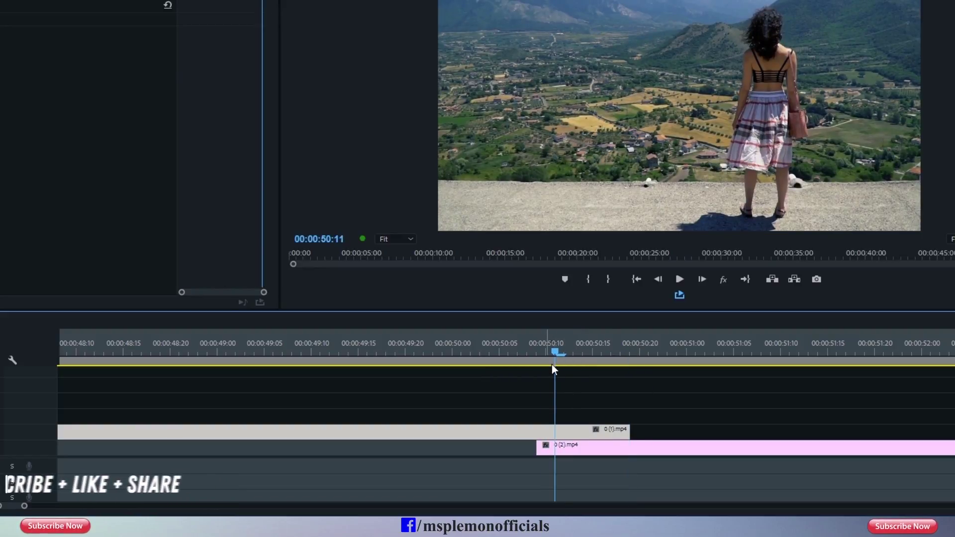
{"action": "left_click", "coordinate": [539, 360]}
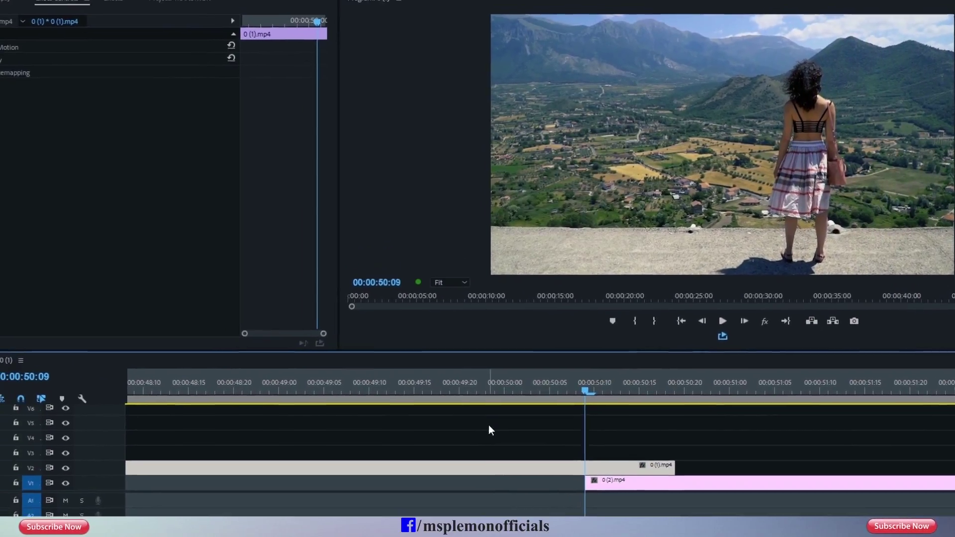
Apply the Distort > Transform effect to clip 0(1).mp4 and show it in Effect Controls.
{"action": "left_click", "coordinate": [158, 32]}
{"action": "left_click", "coordinate": [107, 45]}
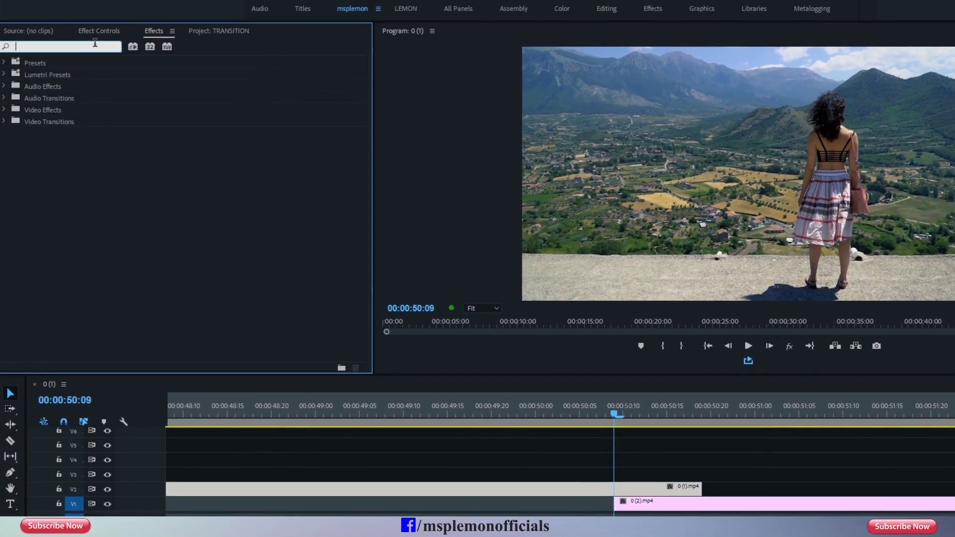
{"action": "type", "text": "transfor"}
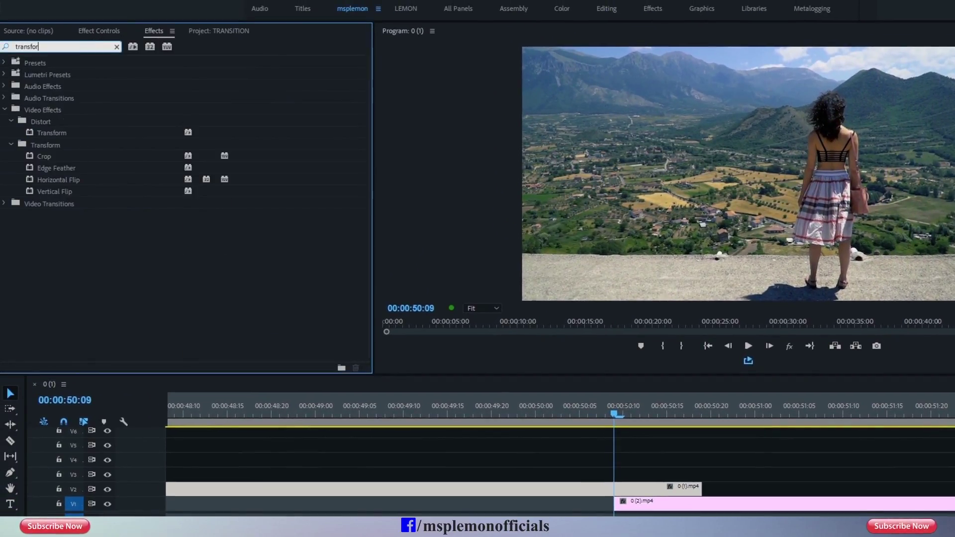
{"action": "left_click", "coordinate": [45, 113]}
{"action": "left_click", "coordinate": [43, 122]}
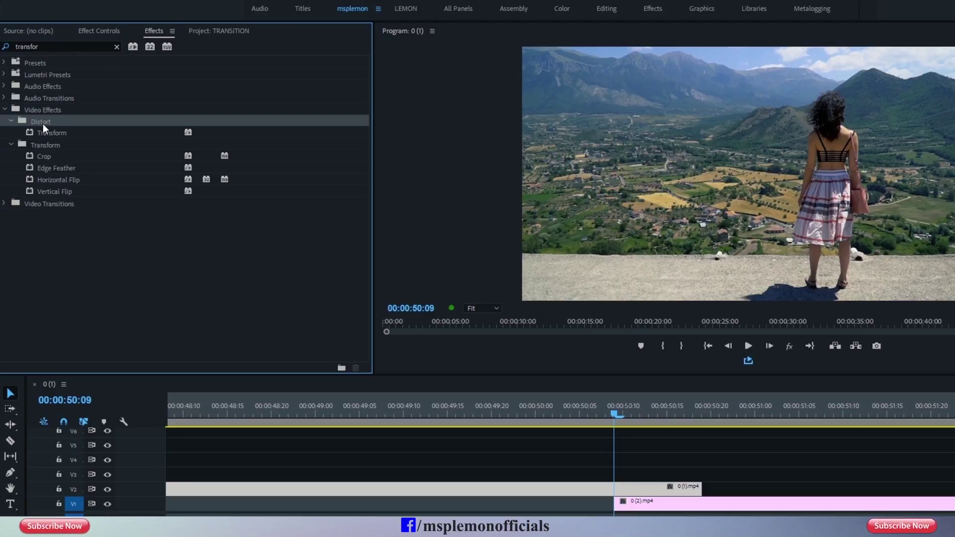
{"action": "left_click", "coordinate": [53, 133]}
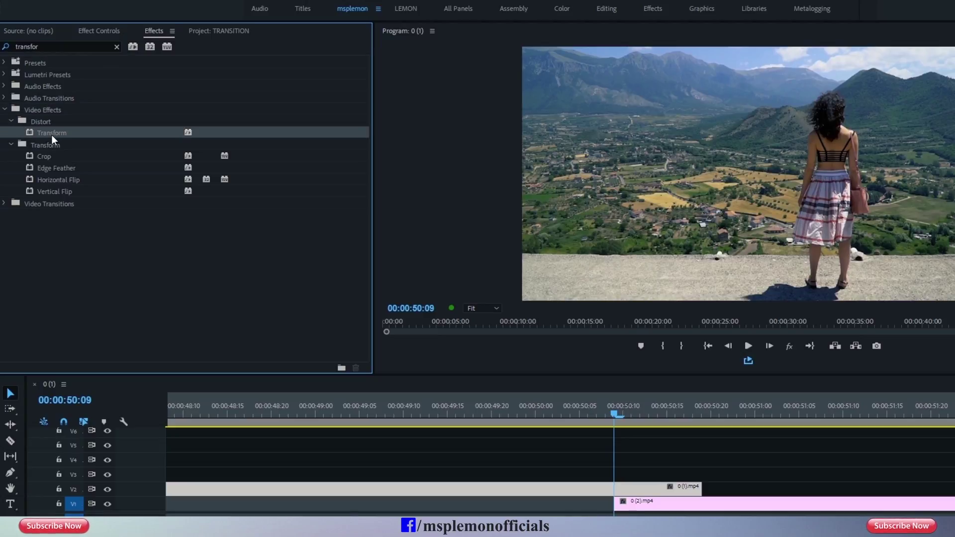
{"action": "left_click_drag", "start_coordinate": [51, 136], "coordinate": [551, 489]}
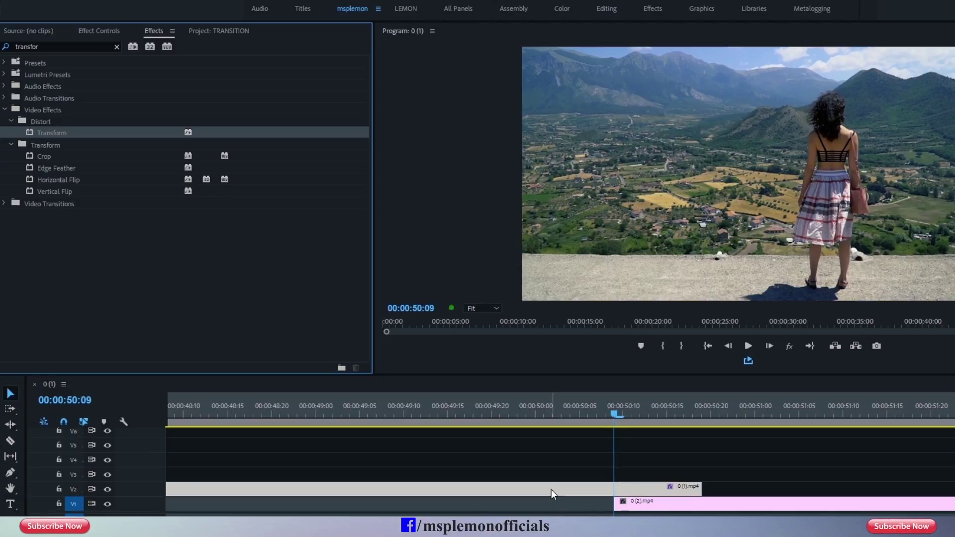
{"action": "left_click", "coordinate": [119, 48]}
{"action": "left_click", "coordinate": [102, 34]}
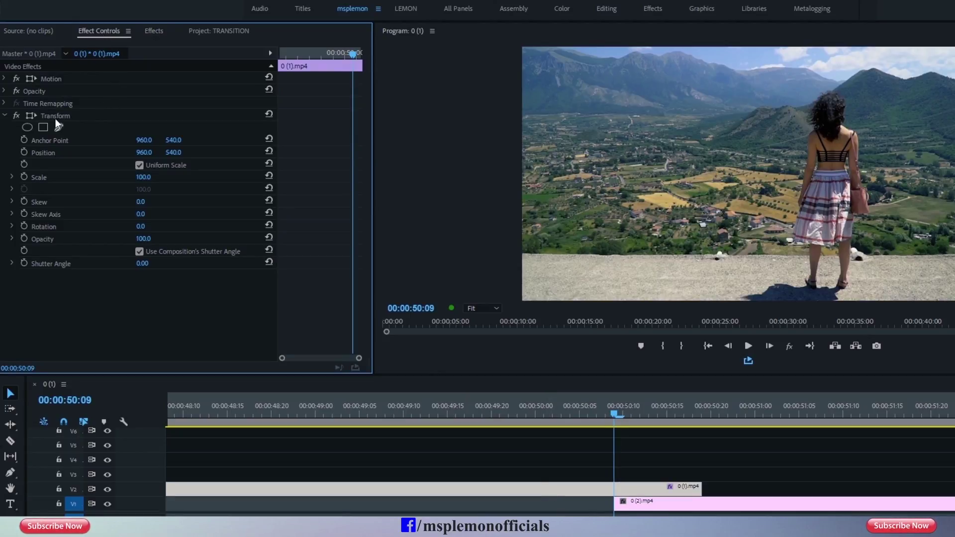
Add Transform Position keyframes at 00:00:50:03 and 00:00:50:18.
{"action": "left_click", "coordinate": [72, 118]}
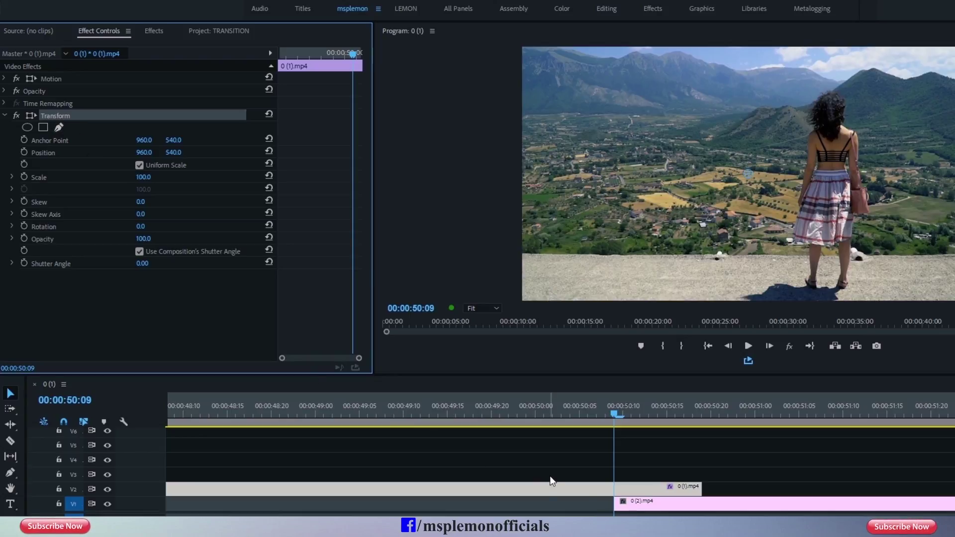
{"action": "left_click", "coordinate": [632, 488]}
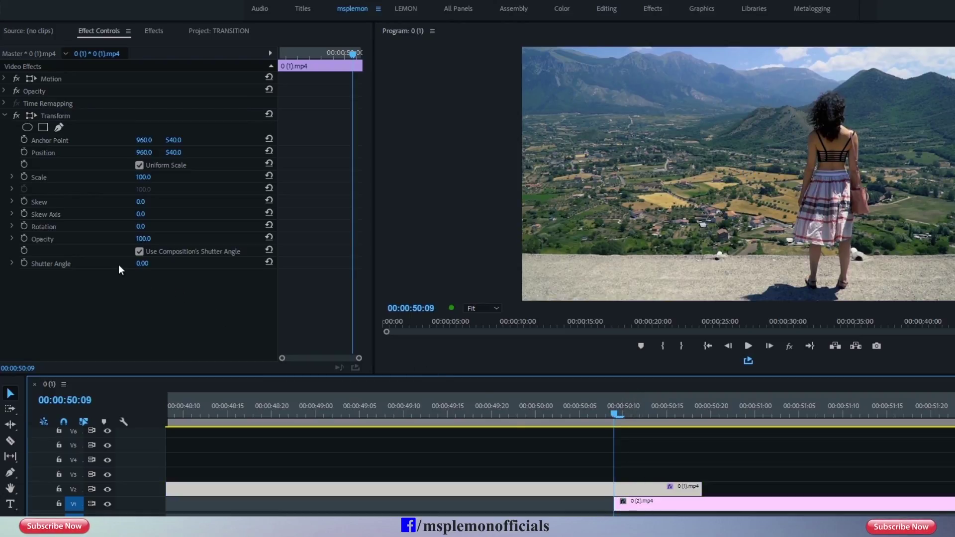
{"action": "left_click", "coordinate": [24, 152]}
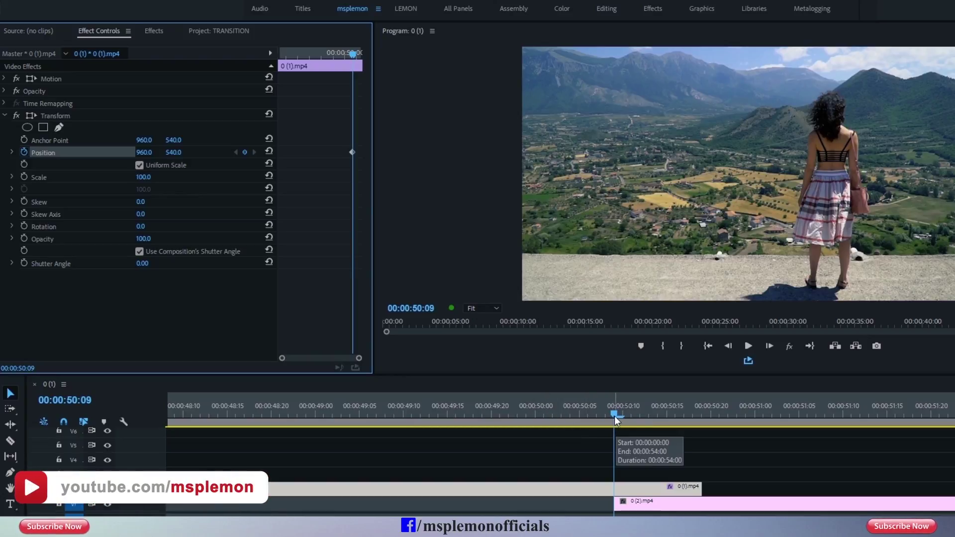
{"action": "left_click", "coordinate": [637, 420]}
{"action": "mouse_move", "coordinate": [637, 423]}
{"action": "left_mouse_down"}
{"action": "mouse_move", "coordinate": [702, 435]}
{"action": "mouse_move", "coordinate": [688, 430]}
{"action": "left_mouse_up"}
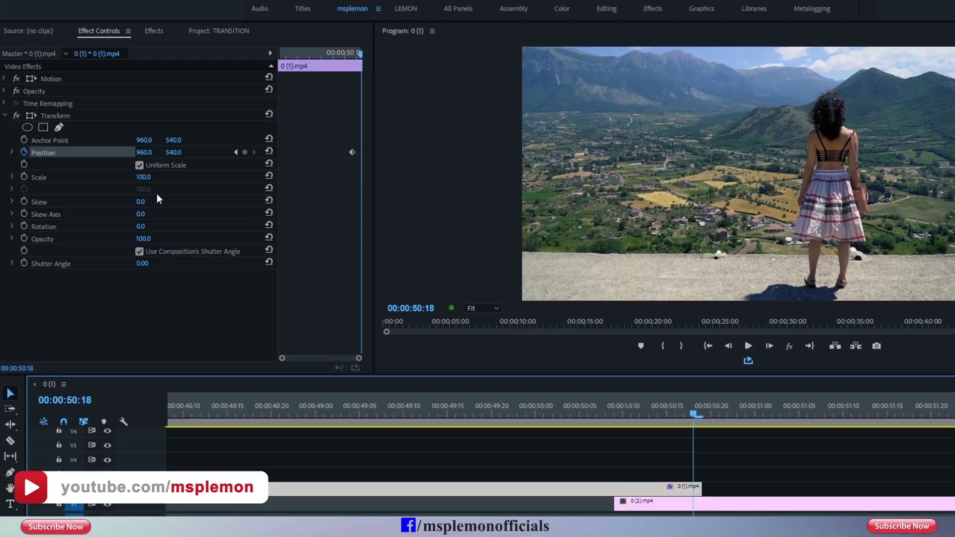
{"action": "left_click", "coordinate": [245, 151]}
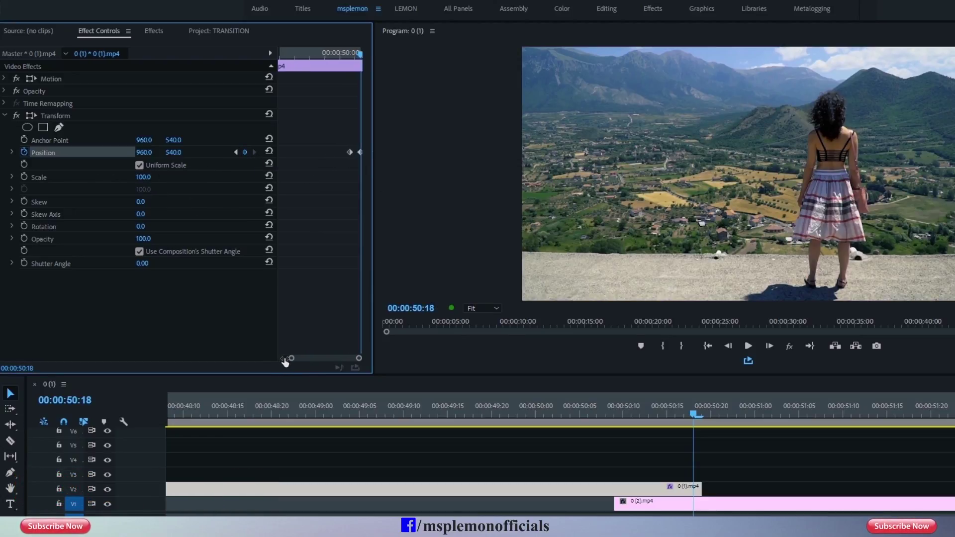
Set Position X to 2937 on the later keyframe so the clip slides out of frame.
{"action": "left_click_drag", "start_coordinate": [284, 362], "coordinate": [296, 362]}
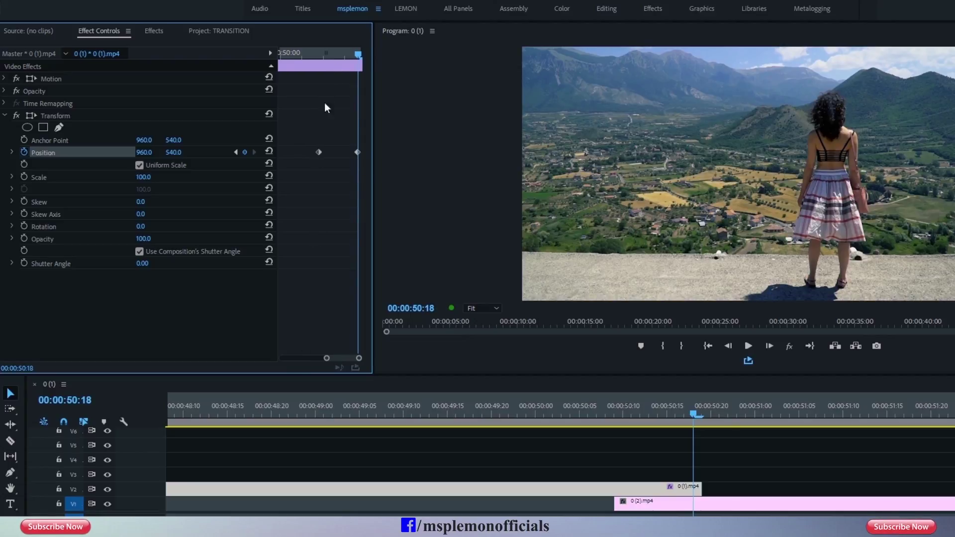
{"action": "left_click", "coordinate": [236, 152]}
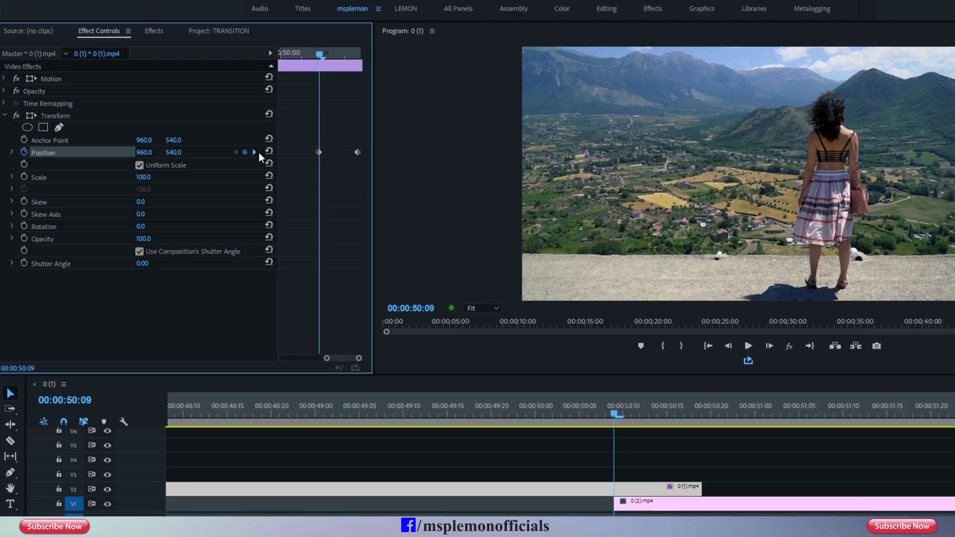
{"action": "left_click", "coordinate": [254, 152]}
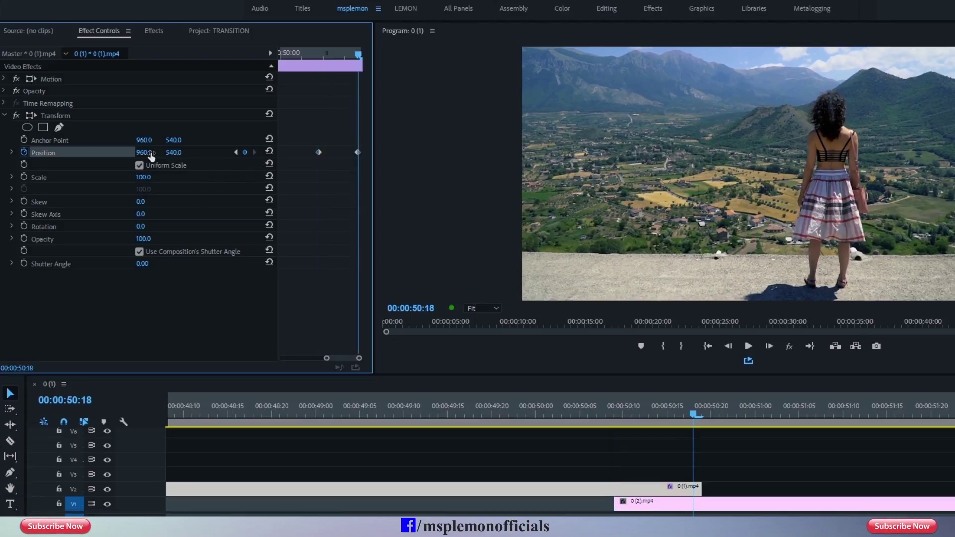
{"action": "left_click_drag", "start_coordinate": [144, 153], "coordinate": [224, 152]}
{"action": "left_click_drag", "start_coordinate": [144, 152], "coordinate": [279, 152]}
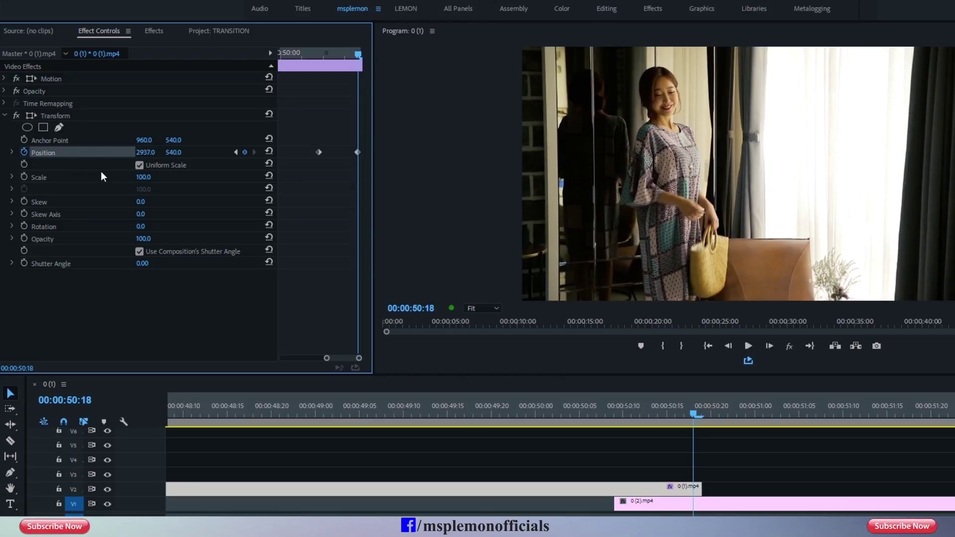
Preview the slide, select both Position keyframes and expand the velocity graph.
{"action": "left_click_drag", "start_coordinate": [608, 421], "coordinate": [565, 431]}
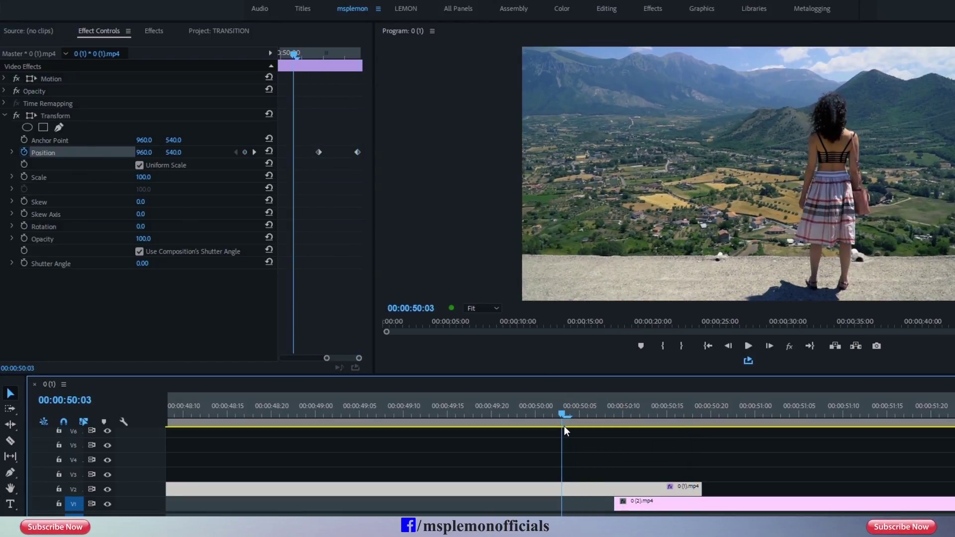
{"action": "left_click", "coordinate": [752, 359]}
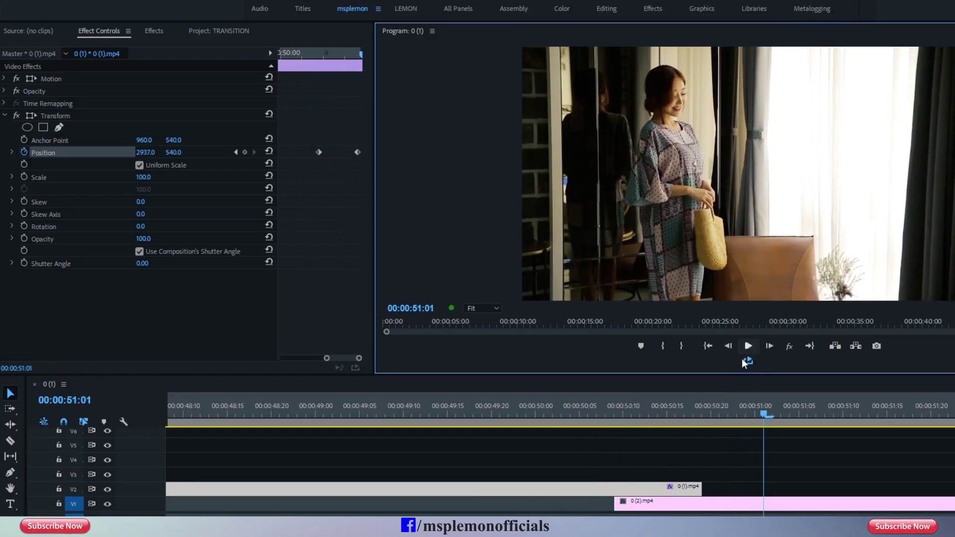
{"action": "left_click", "coordinate": [623, 415]}
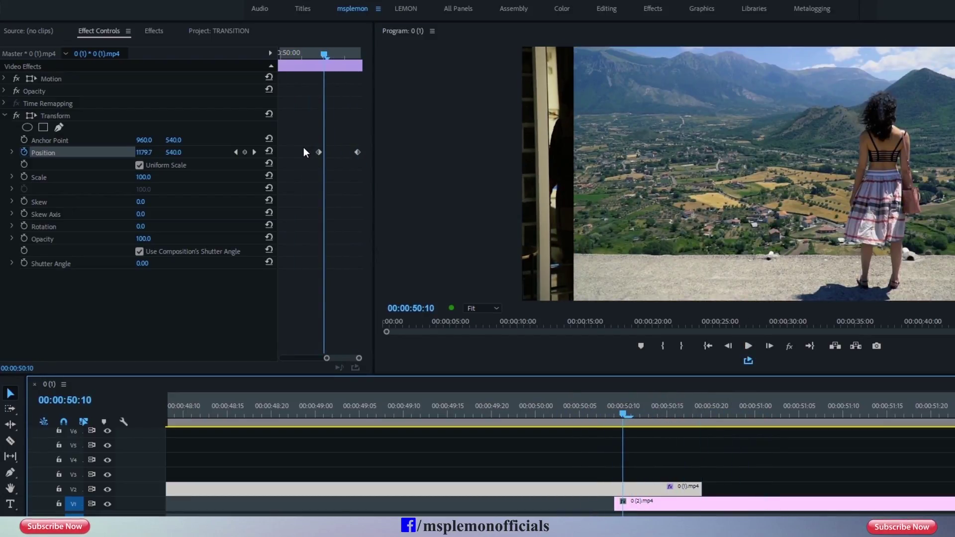
{"action": "left_click_drag", "start_coordinate": [304, 147], "coordinate": [366, 170]}
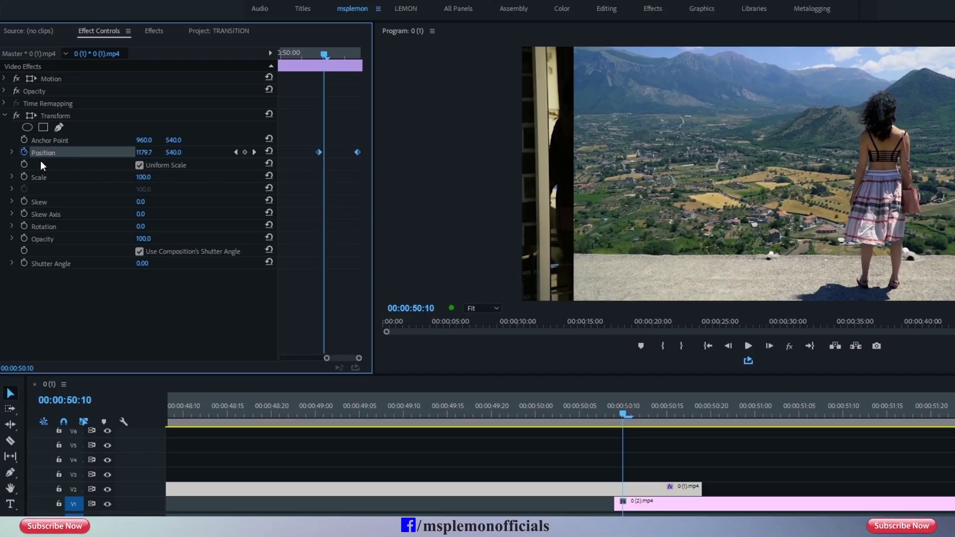
{"action": "left_click", "coordinate": [11, 153]}
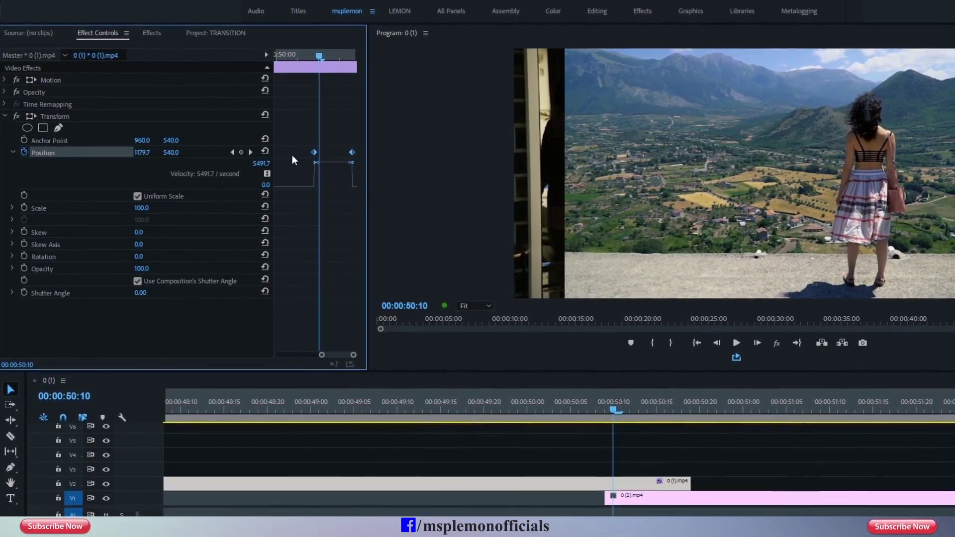
Ease in/out the Position keyframes for a sharp speed-up and preview the slide.
{"action": "mouse_move", "coordinate": [313, 144]}
{"action": "left_mouse_down"}
{"action": "mouse_move", "coordinate": [316, 170]}
{"action": "mouse_move", "coordinate": [337, 189]}
{"action": "mouse_move", "coordinate": [327, 190]}
{"action": "left_mouse_up"}
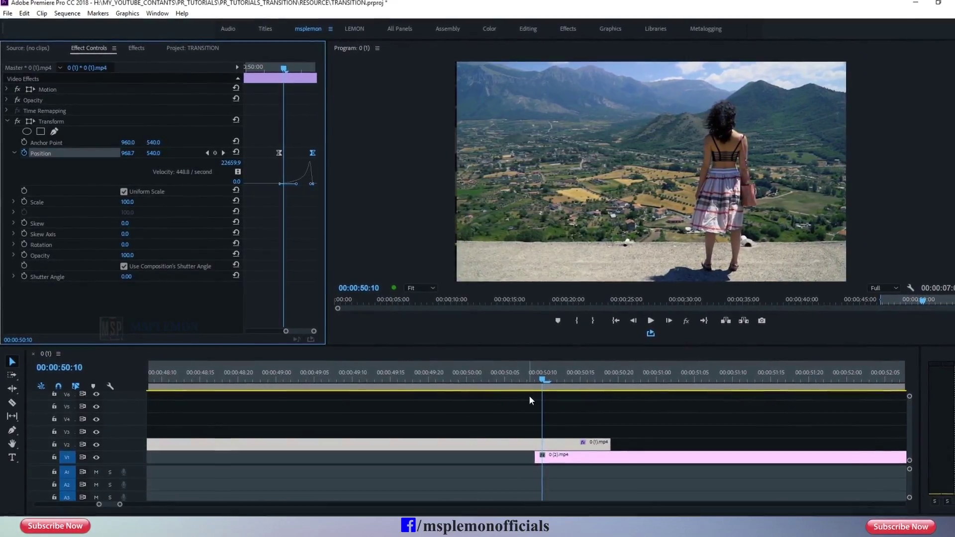
{"action": "left_click", "coordinate": [519, 381]}
{"action": "left_click", "coordinate": [647, 320]}
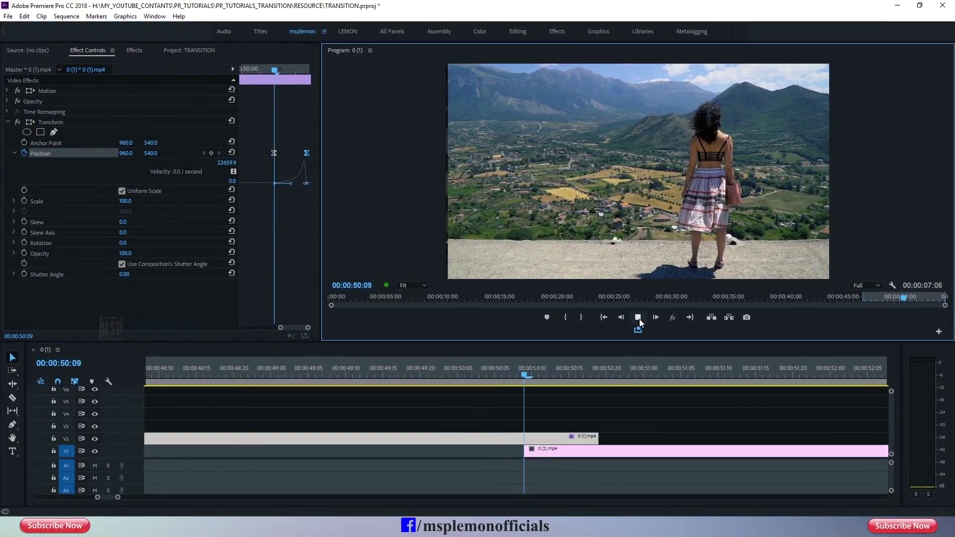
{"action": "left_click", "coordinate": [638, 319]}
{"action": "left_click_drag", "start_coordinate": [527, 372], "coordinate": [435, 379]}
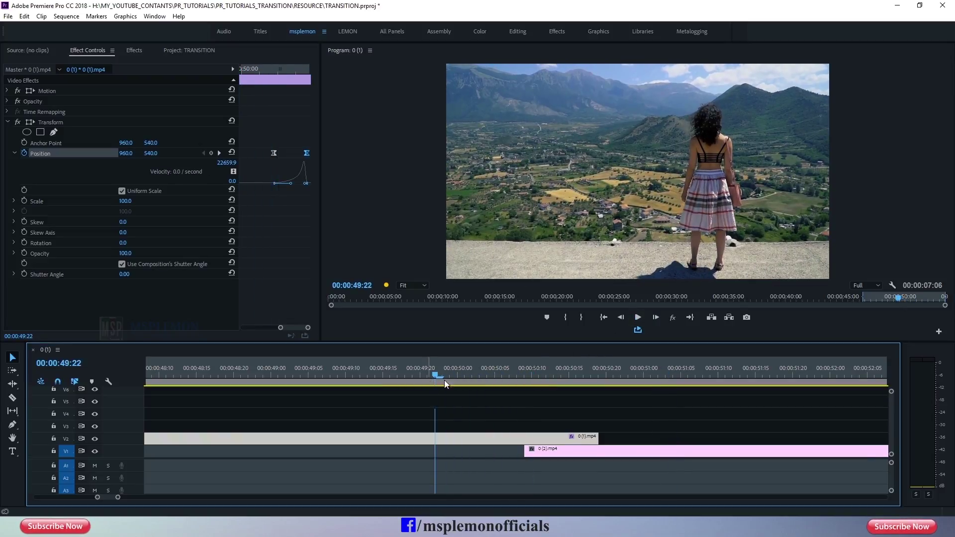
{"action": "left_click", "coordinate": [638, 317]}
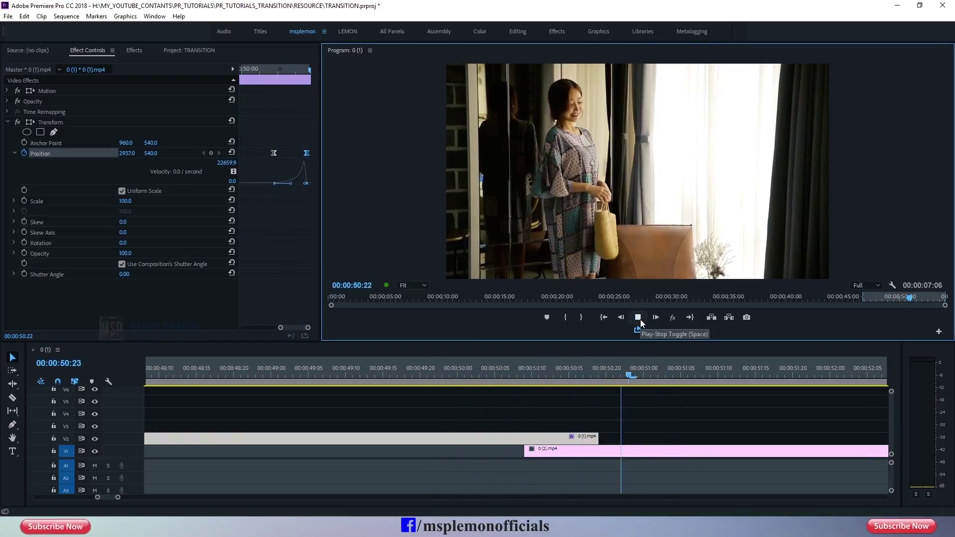
At 00:00:50:15, turn off Use Composition's Shutter Angle on the Transform effect.
{"action": "left_click", "coordinate": [638, 318]}
{"action": "left_click_drag", "start_coordinate": [561, 373], "coordinate": [570, 375]}
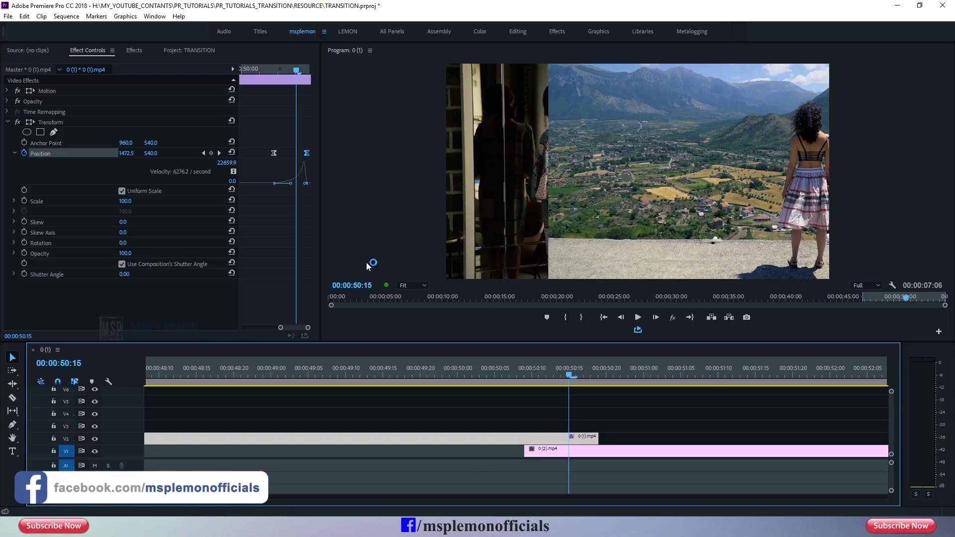
{"action": "left_click", "coordinate": [125, 267]}
{"action": "type", "text": "180"}
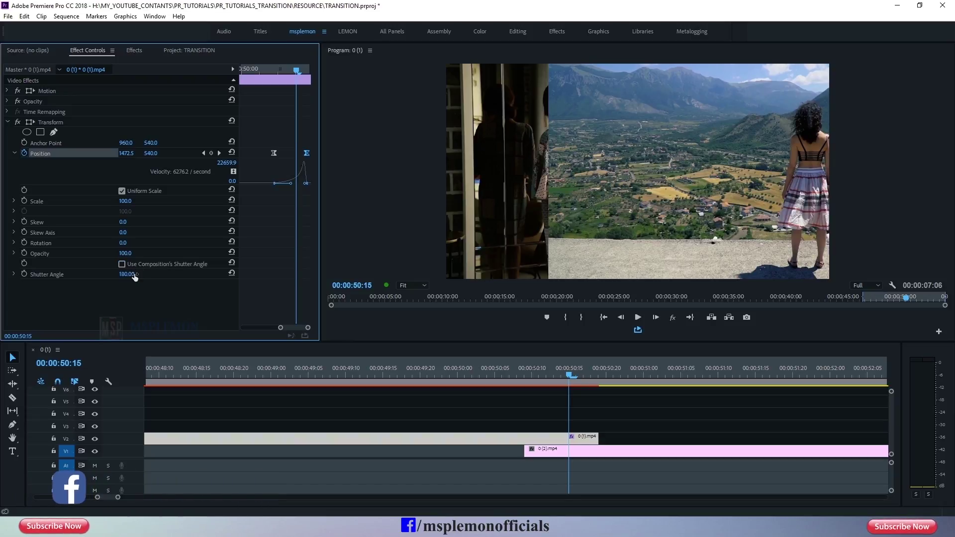
Set Shutter Angle to 180 and play the motion-blurred transition from 00:00:50:08.
{"action": "left_click", "coordinate": [159, 295]}
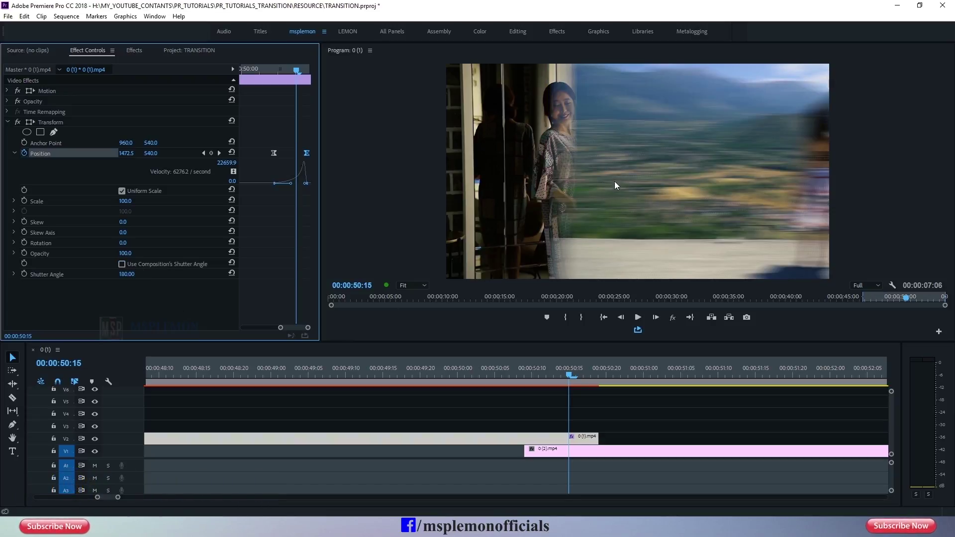
{"action": "left_click_drag", "start_coordinate": [550, 371], "coordinate": [517, 377]}
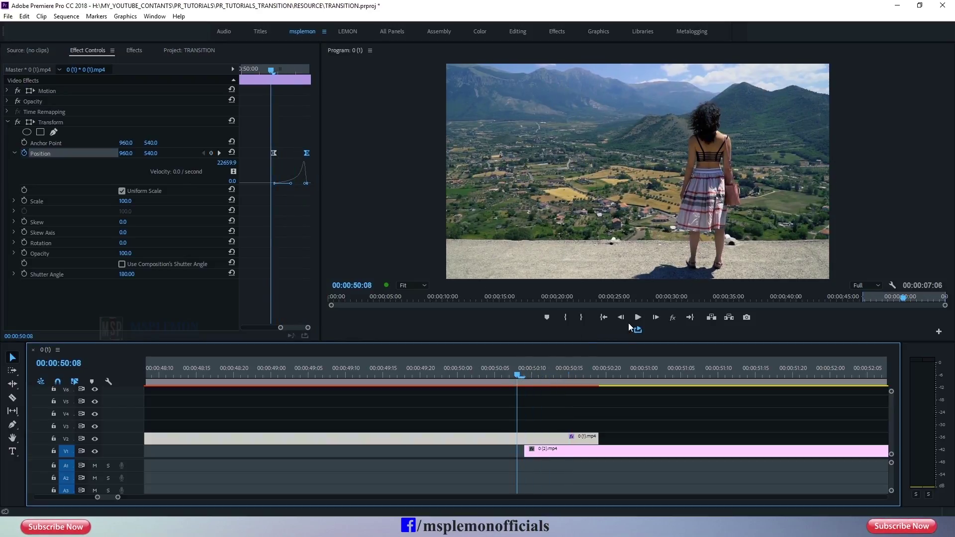
{"action": "left_click", "coordinate": [637, 318]}
Stop playback, return to 00:00:50:08 and open the Sequence menu.
{"action": "left_click", "coordinate": [641, 322]}
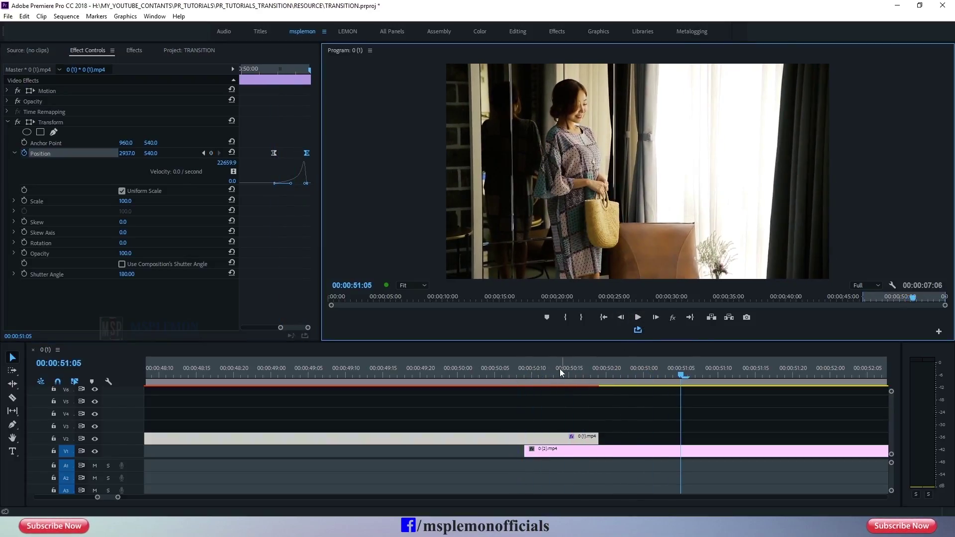
{"action": "left_click_drag", "start_coordinate": [559, 372], "coordinate": [517, 376]}
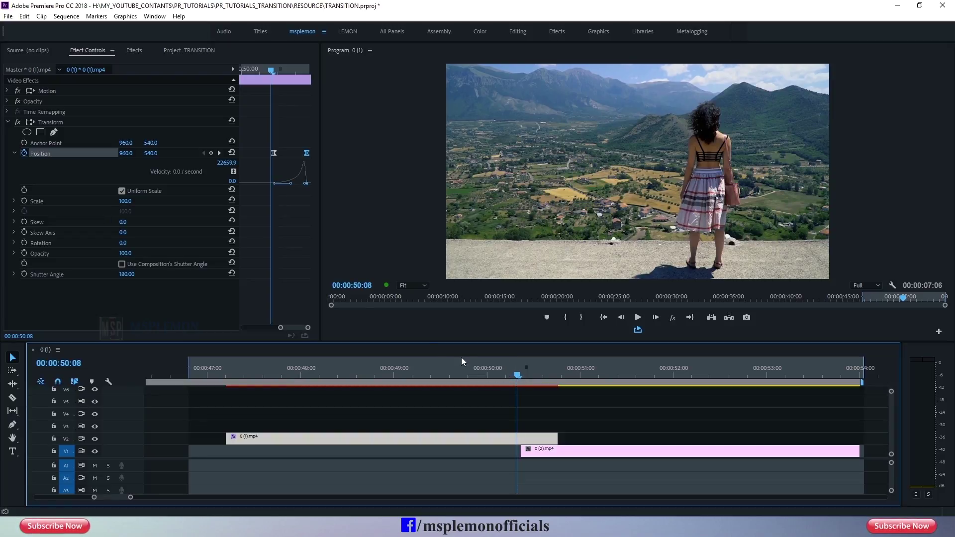
{"action": "left_click", "coordinate": [66, 16]}
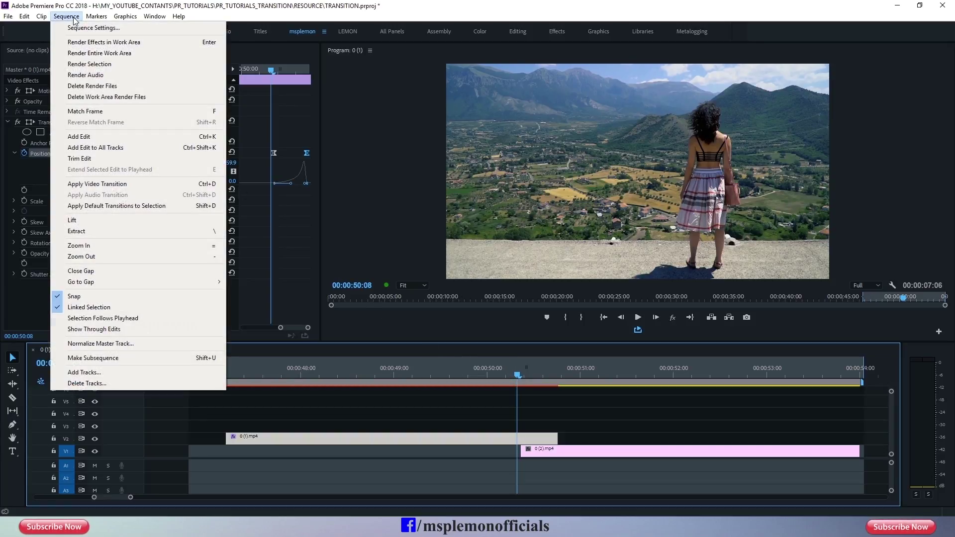
Render effects in the work area, then stop playback back at the transition.
{"action": "left_click", "coordinate": [78, 43]}
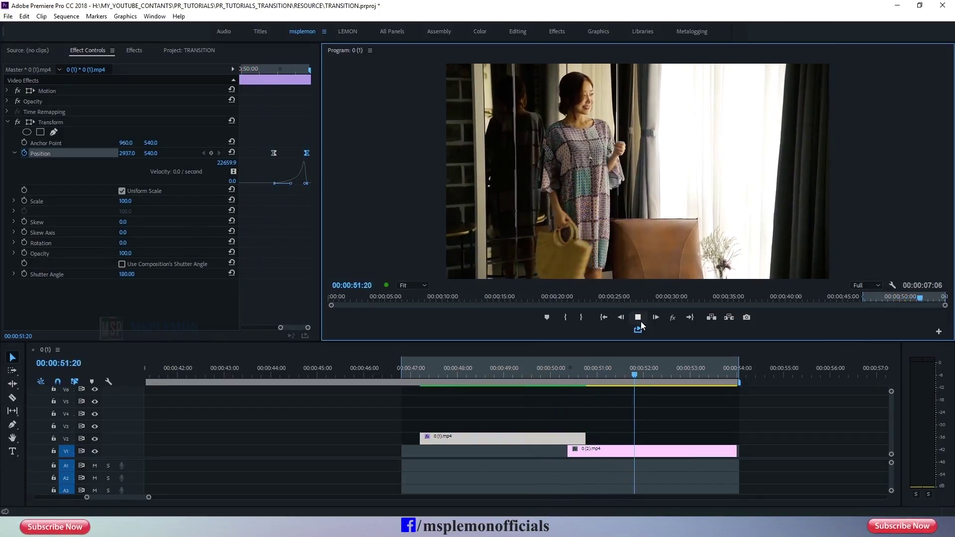
{"action": "left_click", "coordinate": [583, 374]}
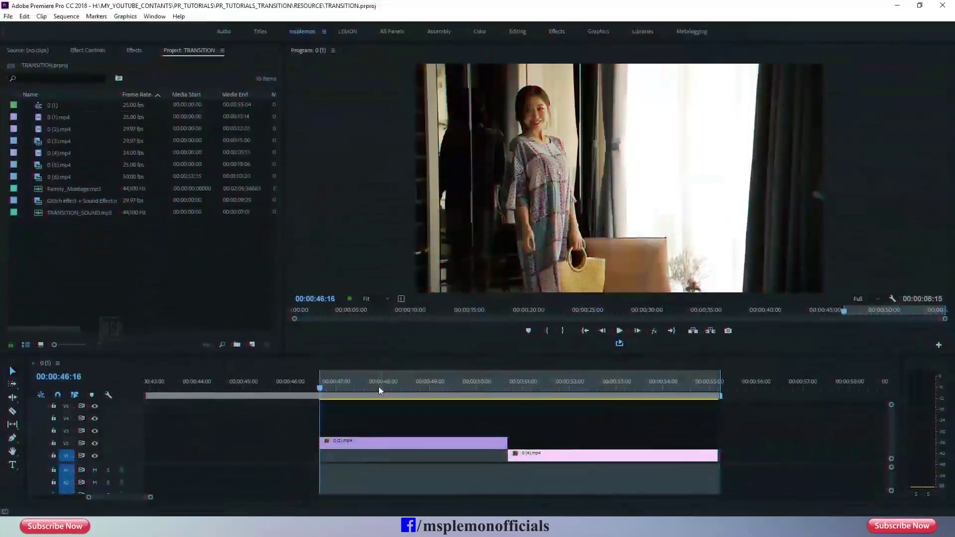
Scrub through the start of the new overlapping clip pair.
{"action": "mouse_move", "coordinate": [378, 387]}
{"action": "left_mouse_down"}
{"action": "mouse_move", "coordinate": [387, 392]}
{"action": "mouse_move", "coordinate": [358, 393]}
{"action": "left_mouse_up"}
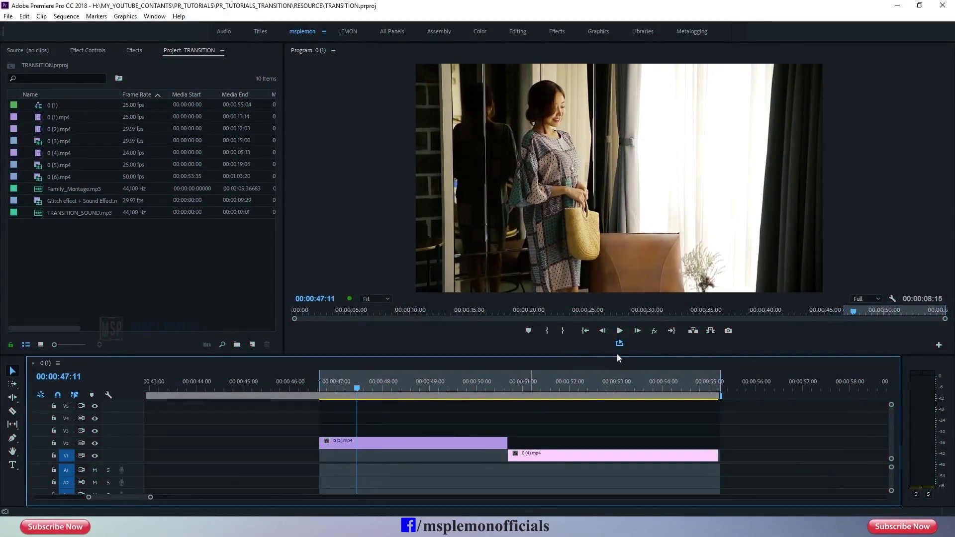
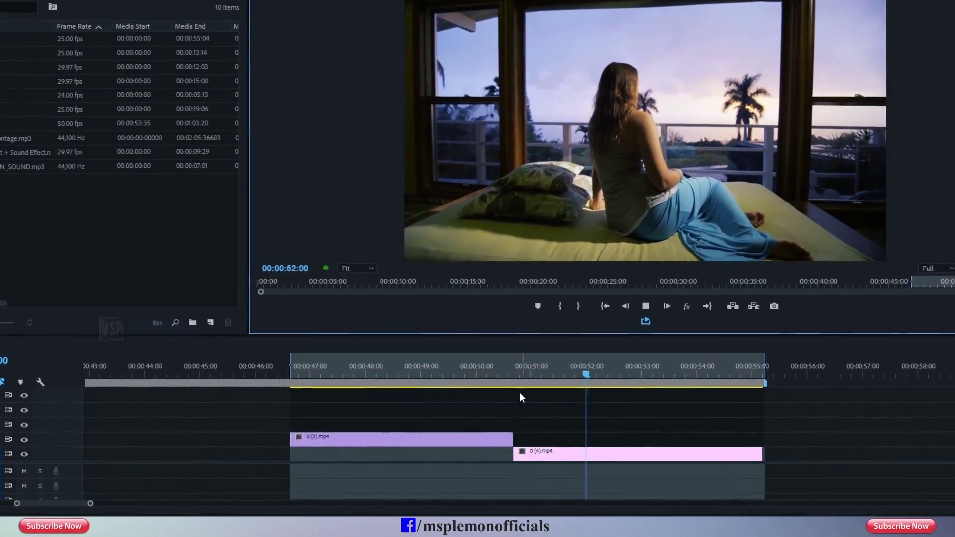
Zoom the timeline in at the cut and step back ten frames to 00:00:50:07.
{"action": "mouse_move", "coordinate": [496, 376]}
{"action": "left_mouse_down"}
{"action": "mouse_move", "coordinate": [531, 382]}
{"action": "mouse_move", "coordinate": [505, 371]}
{"action": "left_mouse_up"}
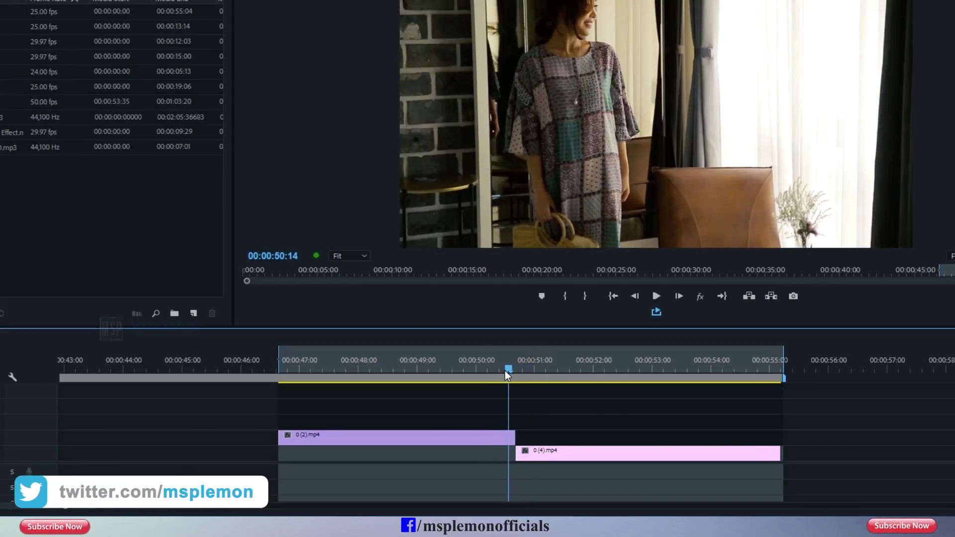
{"action": "key", "text": "equal"}
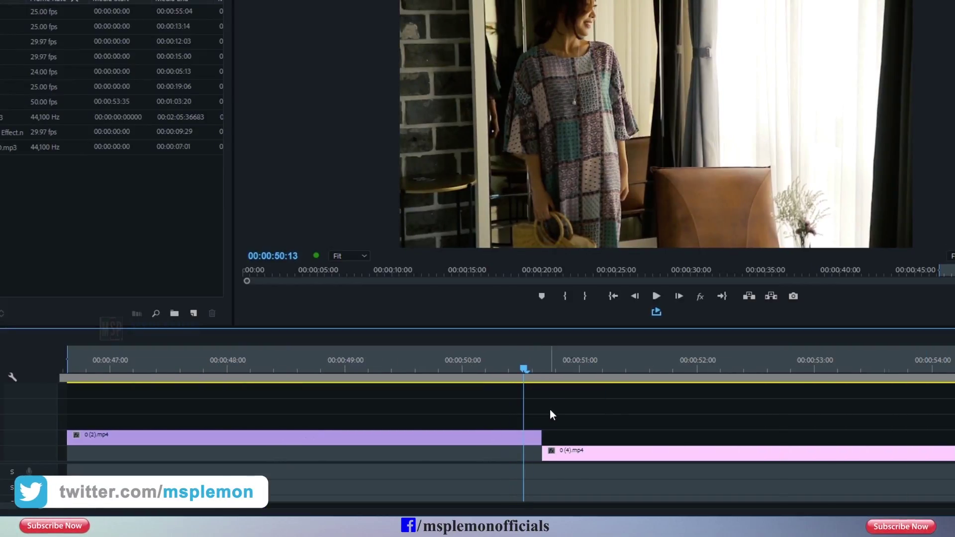
{"action": "left_click_drag", "start_coordinate": [532, 378], "coordinate": [567, 384]}
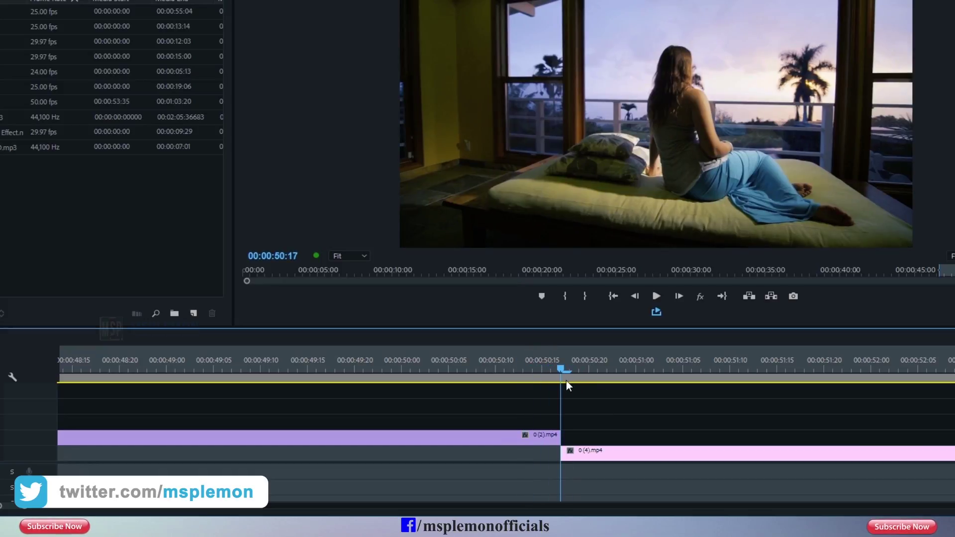
{"action": "key", "text": "shift+Left"}
{"action": "key", "text": "shift+Left"}
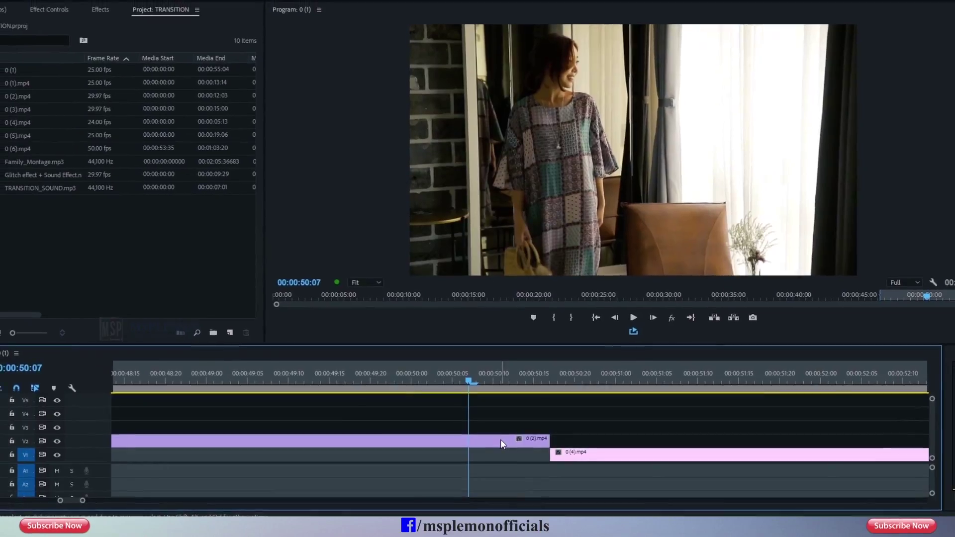
Split 0 (2).mp4 on V2 with the Razor tool at 00:00:50:07.
{"action": "left_click", "coordinate": [500, 439]}
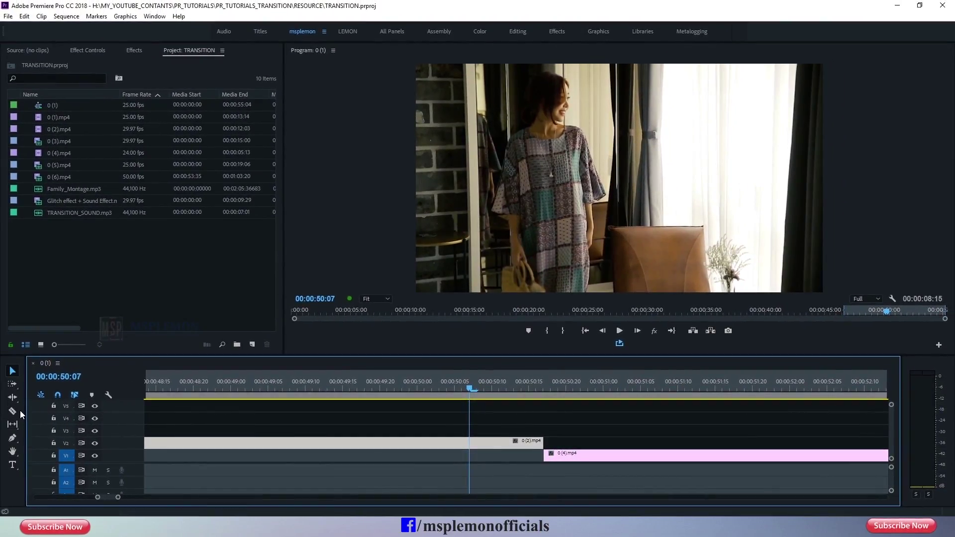
{"action": "left_click", "coordinate": [13, 411]}
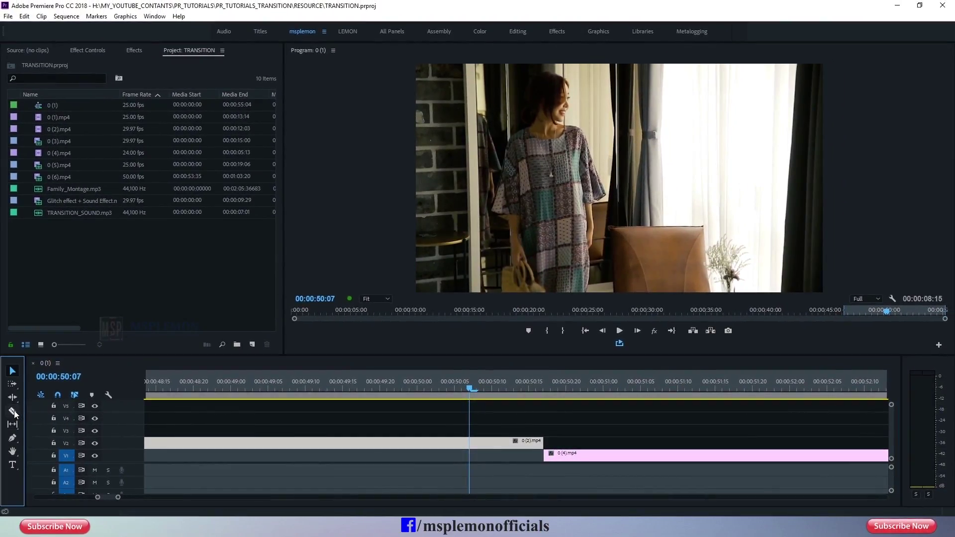
{"action": "left_click", "coordinate": [472, 443]}
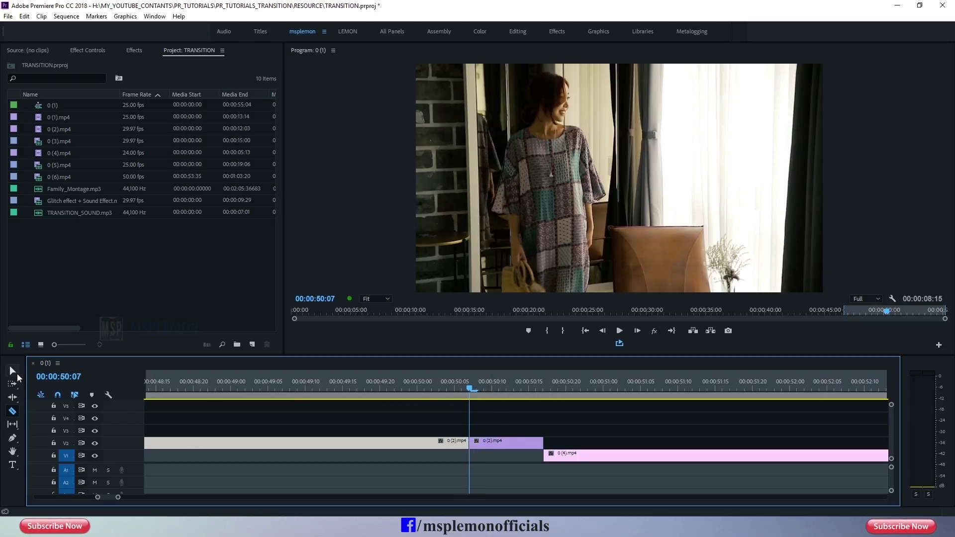
{"action": "left_click", "coordinate": [13, 371]}
Split 0 (4).mp4 on V1 at 00:00:51:02 and return to the Selection tool.
{"action": "left_click_drag", "start_coordinate": [535, 391], "coordinate": [618, 391]}
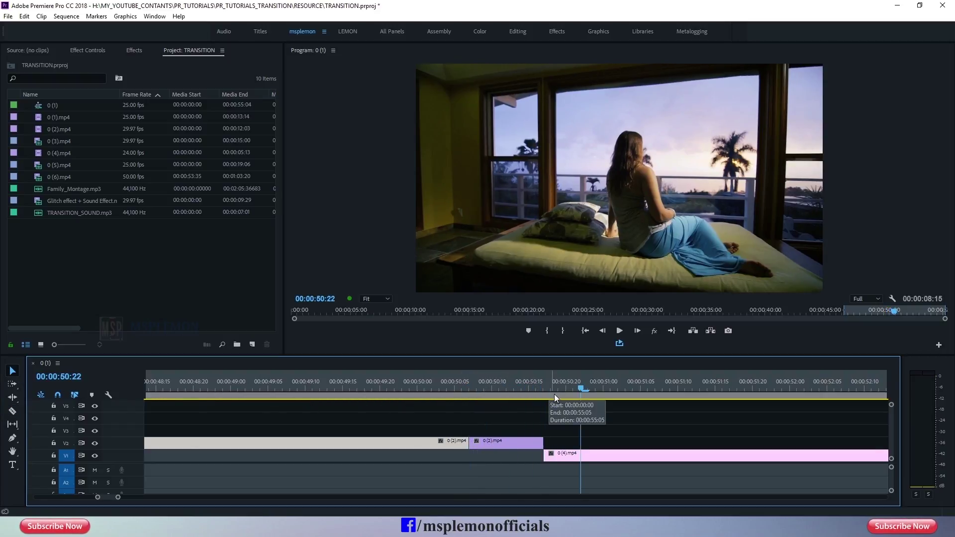
{"action": "left_click", "coordinate": [591, 457]}
{"action": "key", "text": "c"}
{"action": "left_click", "coordinate": [618, 455]}
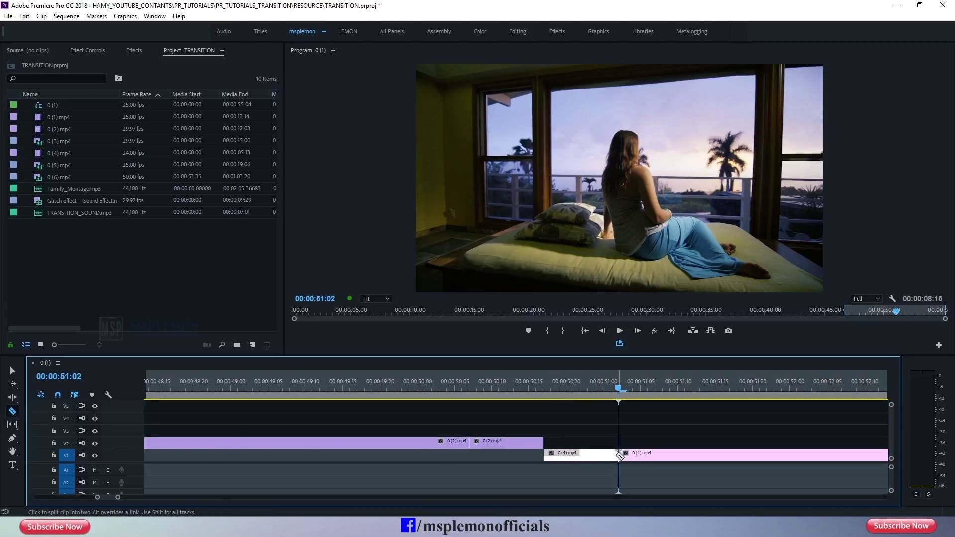
{"action": "key", "text": "v"}
{"action": "mouse_move", "coordinate": [481, 391]}
{"action": "left_mouse_down"}
{"action": "mouse_move", "coordinate": [492, 392]}
{"action": "mouse_move", "coordinate": [470, 392]}
{"action": "left_mouse_up"}
{"action": "left_click", "coordinate": [500, 443]}
{"action": "key", "text": "ctrl+z"}
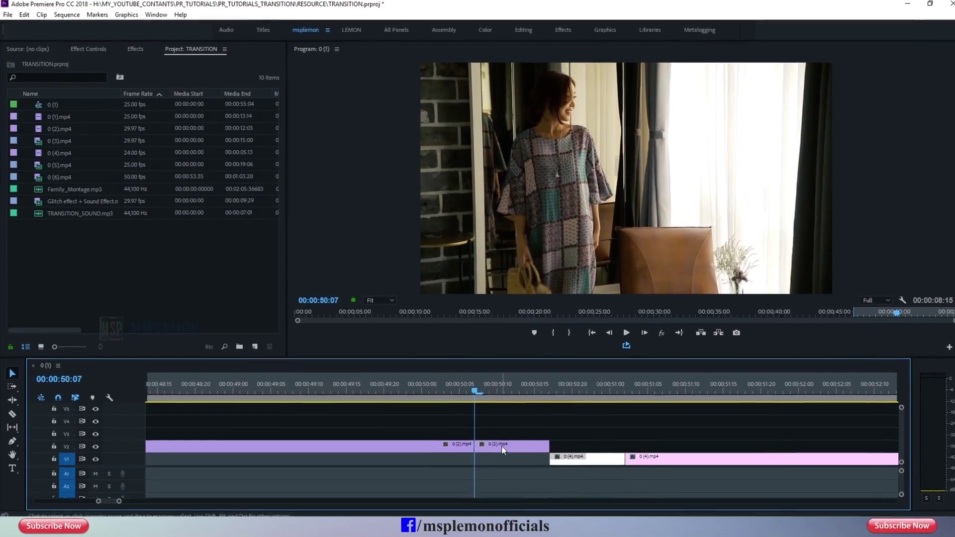
Search the Effects panel for 'transfo' and apply Transform to the 0 (2).mp4 tail piece.
{"action": "left_click", "coordinate": [501, 446]}
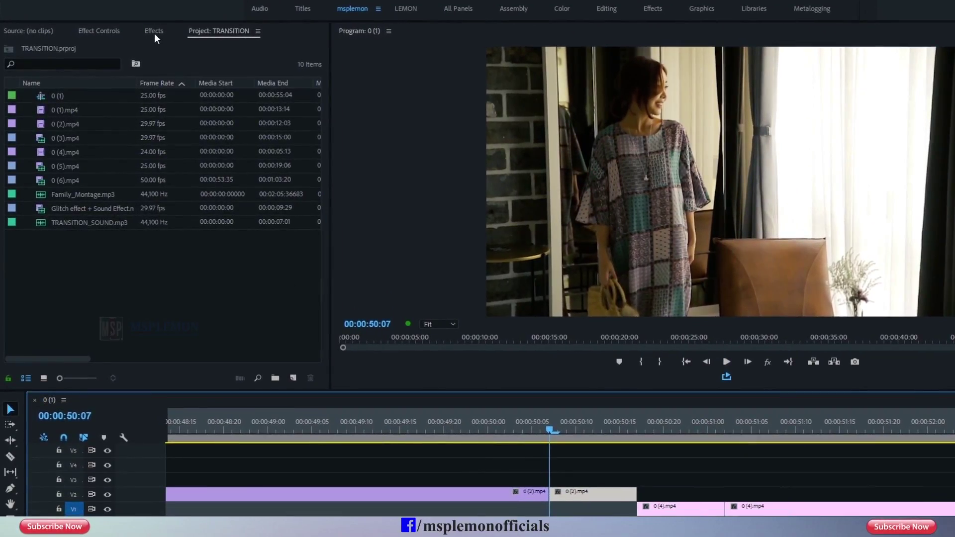
{"action": "left_click", "coordinate": [153, 31]}
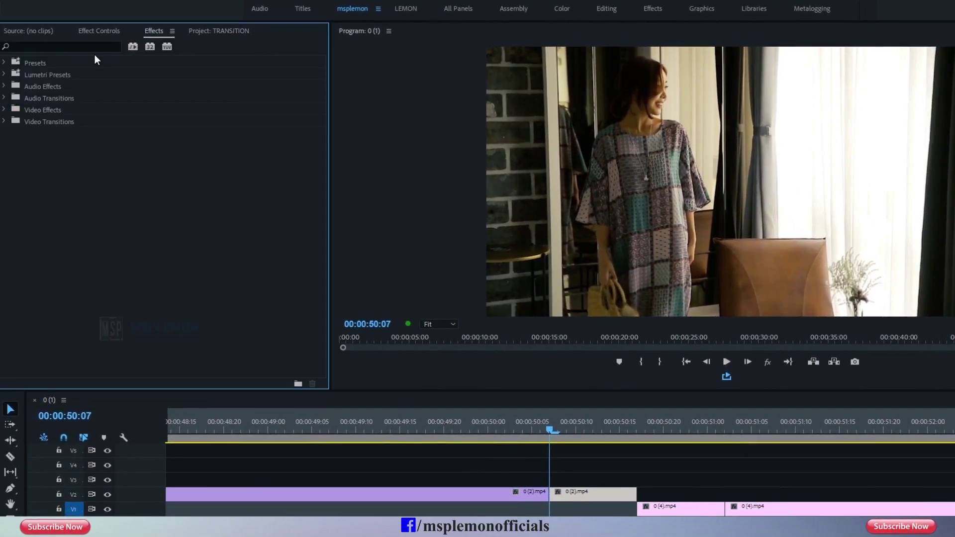
{"action": "left_click", "coordinate": [88, 48]}
{"action": "type", "text": "transfo"}
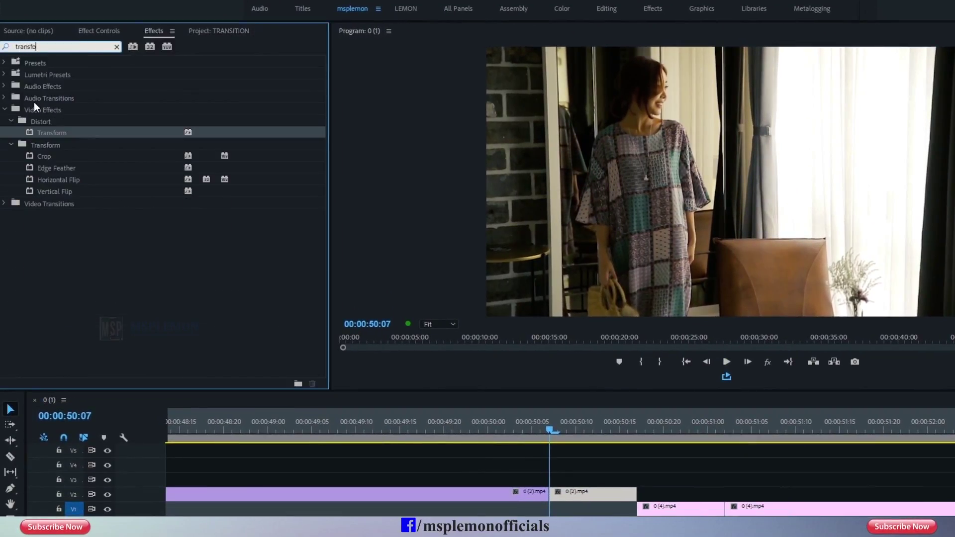
{"action": "left_click", "coordinate": [46, 136]}
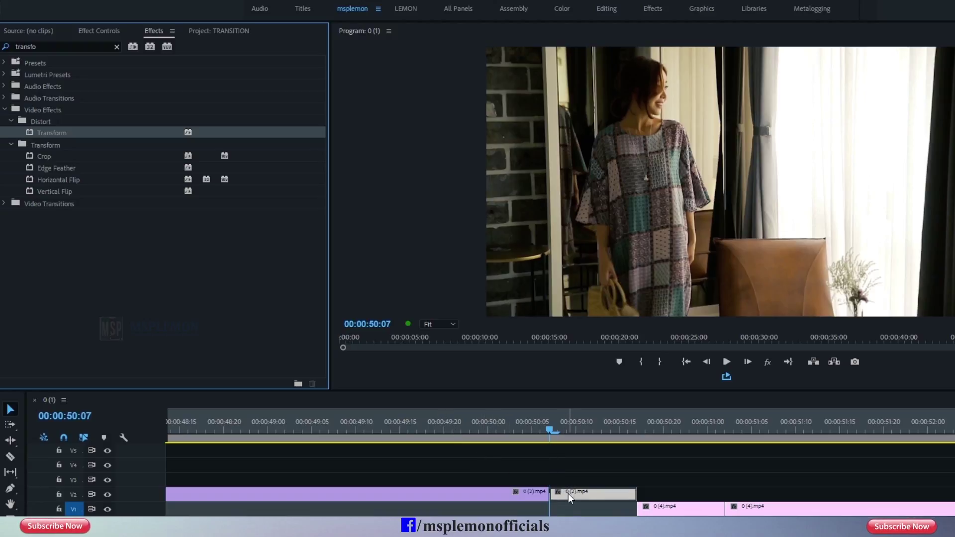
{"action": "left_click_drag", "start_coordinate": [559, 484], "coordinate": [571, 493]}
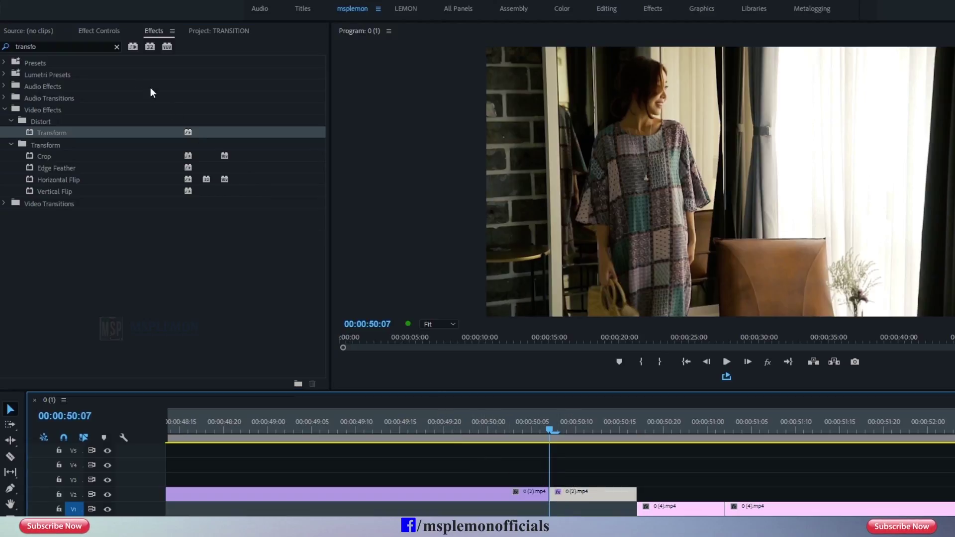
In Effect Controls, set a first Transform Scale keyframe of 100 at 00:00:50:07.
{"action": "left_click", "coordinate": [119, 49]}
{"action": "left_click", "coordinate": [102, 33]}
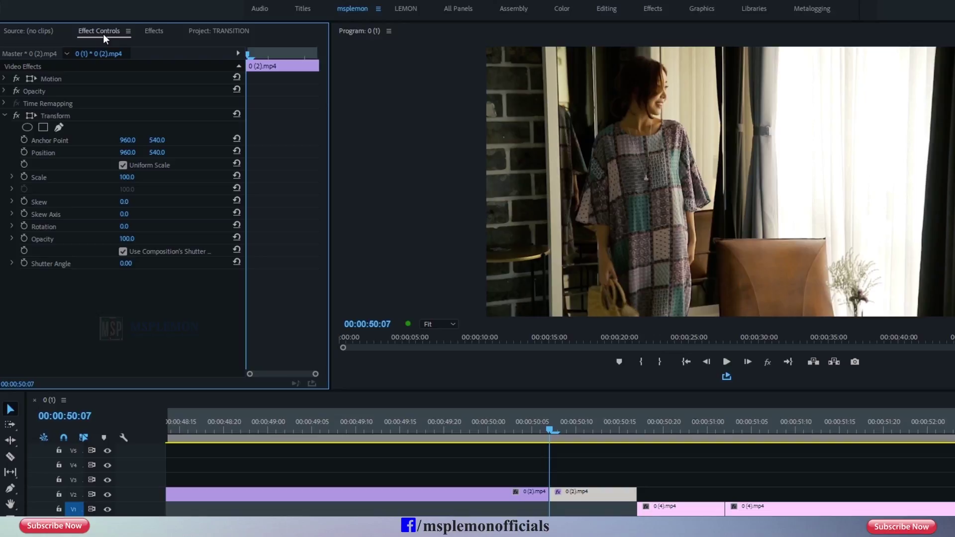
{"action": "left_click", "coordinate": [55, 116]}
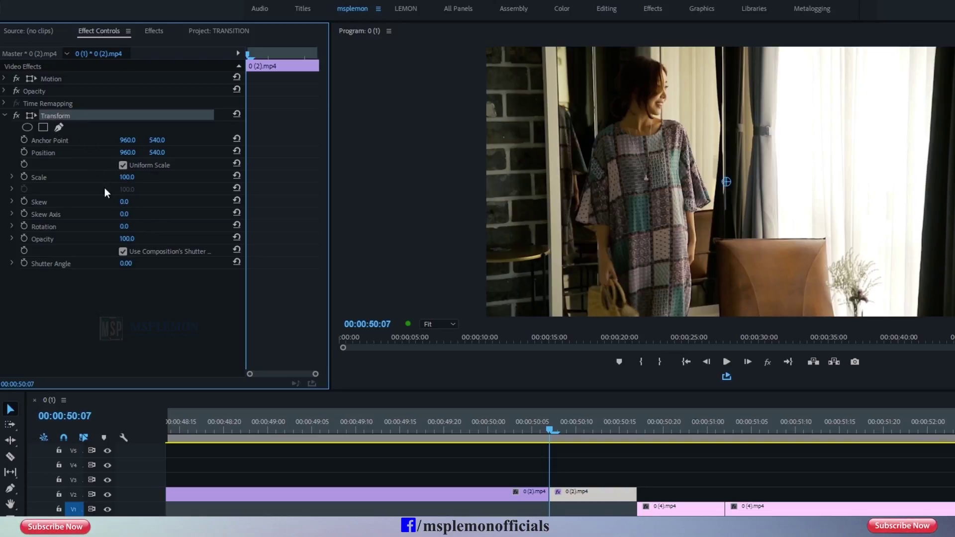
{"action": "left_click", "coordinate": [26, 175]}
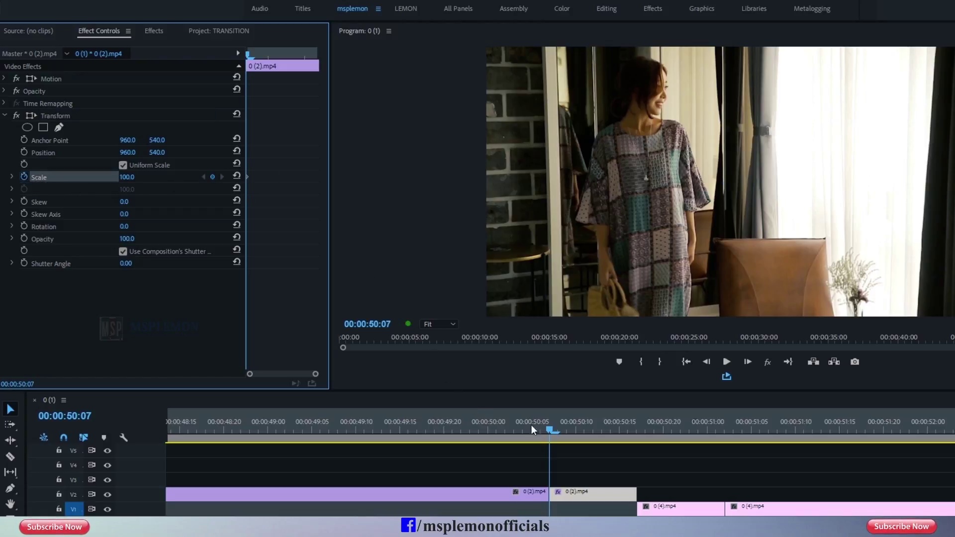
Add a Scale keyframe at 00:00:50:16, entering 300 then lowering to 293, and preview the zoom.
{"action": "left_click_drag", "start_coordinate": [545, 428], "coordinate": [632, 437]}
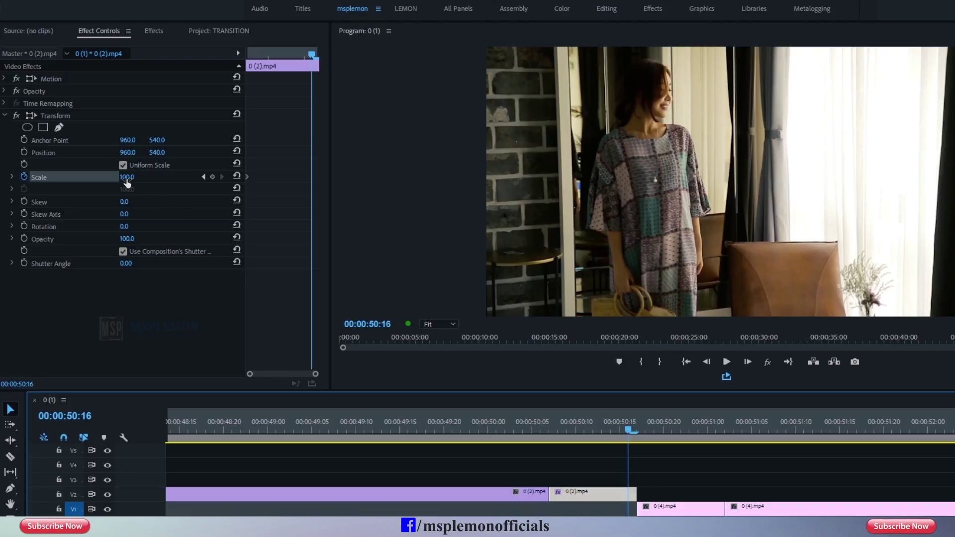
{"action": "type", "text": "300"}
{"action": "key", "text": "Return"}
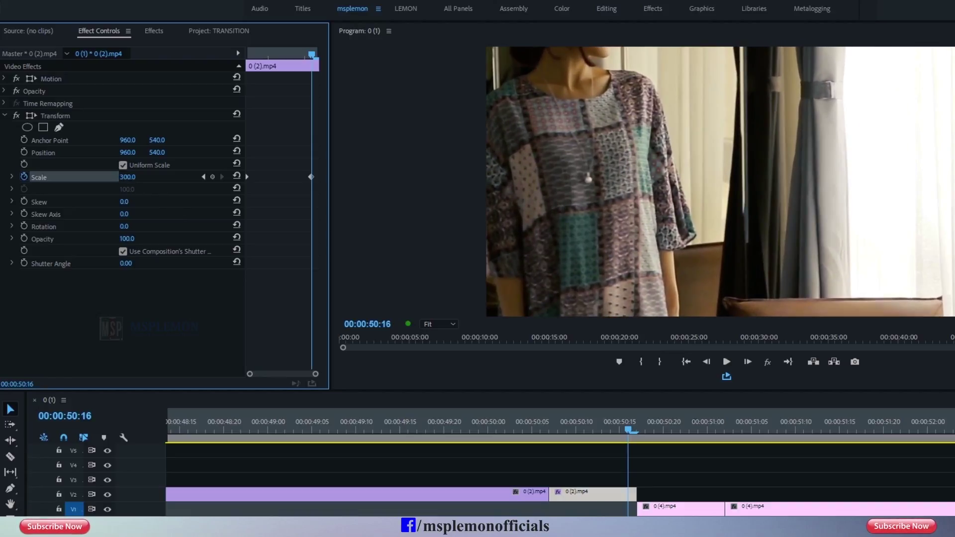
{"action": "left_click_drag", "start_coordinate": [128, 179], "coordinate": [135, 178]}
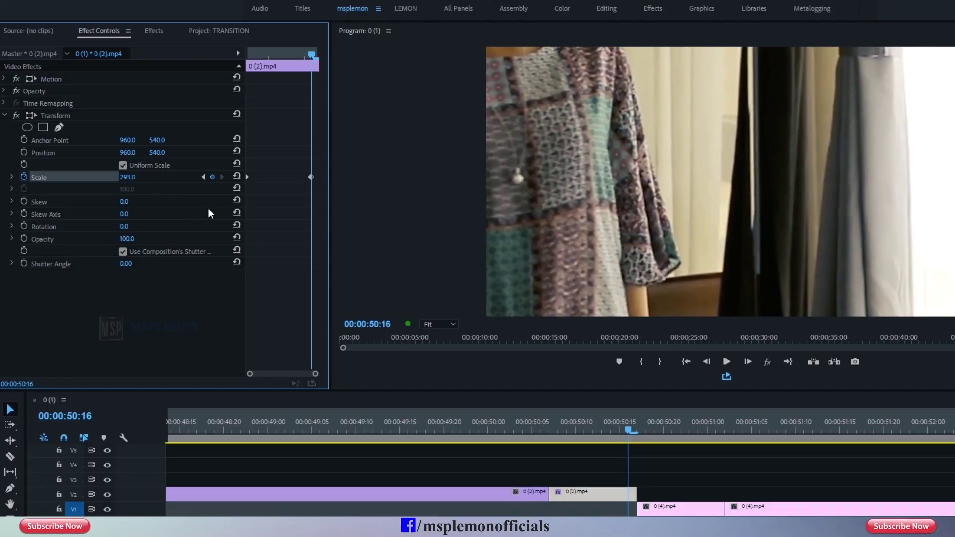
{"action": "left_click", "coordinate": [706, 361]}
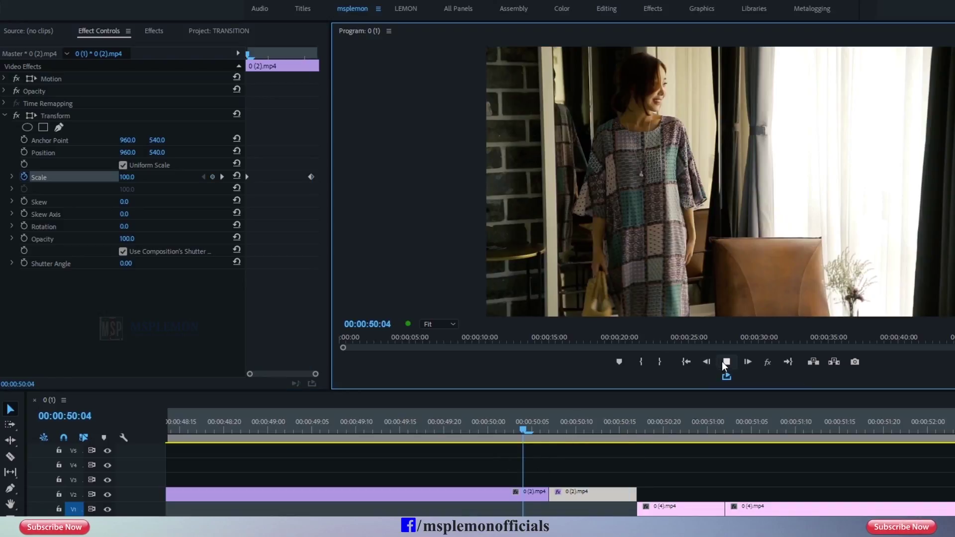
{"action": "left_click", "coordinate": [721, 361]}
{"action": "left_click", "coordinate": [590, 499]}
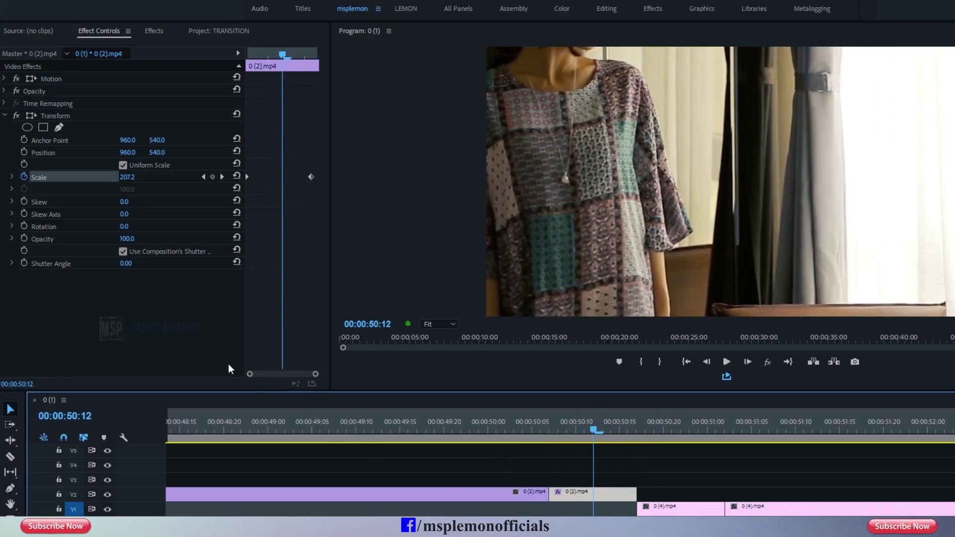
Turn off Use Composition's Shutter Angle and set Shutter Angle to 180, then preview.
{"action": "left_click", "coordinate": [124, 252]}
{"action": "left_click", "coordinate": [141, 262]}
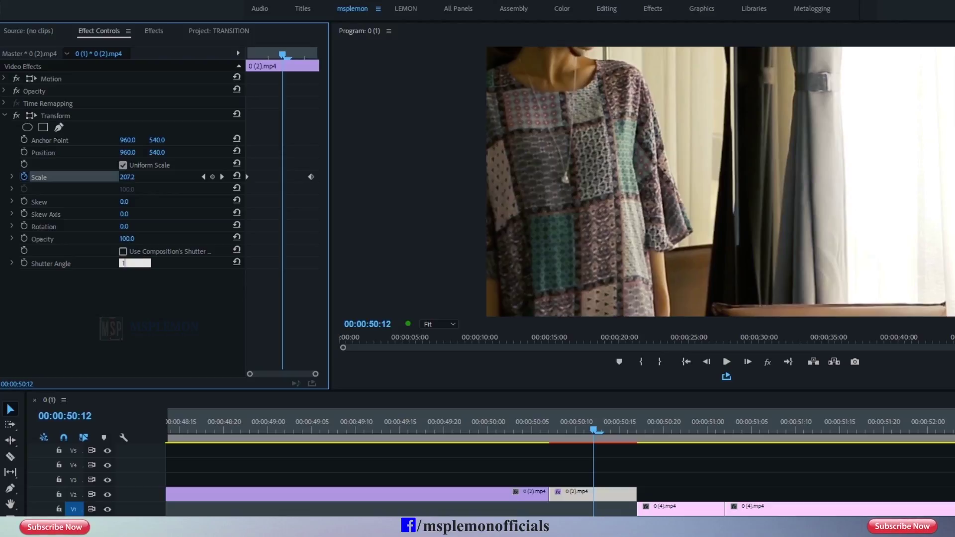
{"action": "type", "text": "180"}
{"action": "key", "text": "Return"}
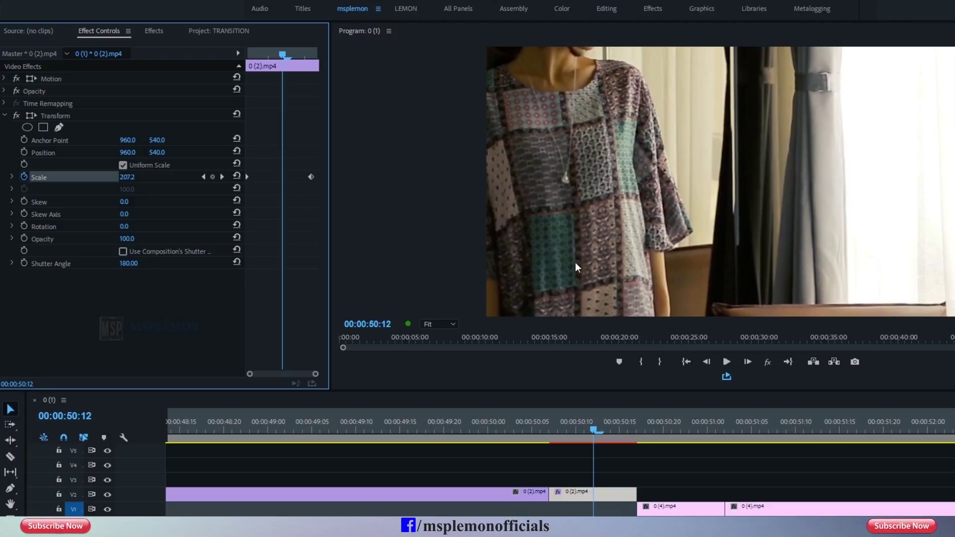
{"action": "left_click_drag", "start_coordinate": [589, 428], "coordinate": [636, 445]}
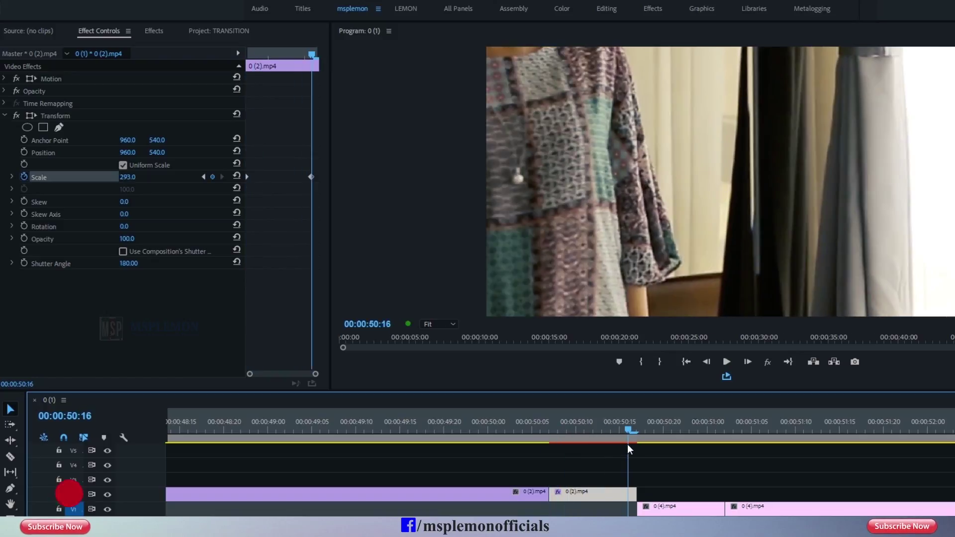
{"action": "left_click", "coordinate": [657, 507]}
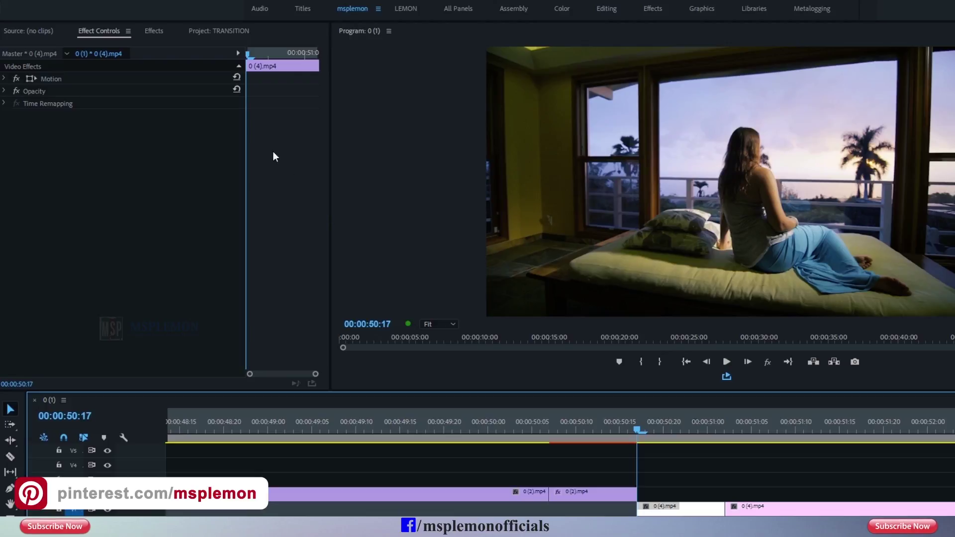
Apply the Transform effect to the 0 (4).mp4 head piece and show its Effect Controls.
{"action": "left_click", "coordinate": [160, 31]}
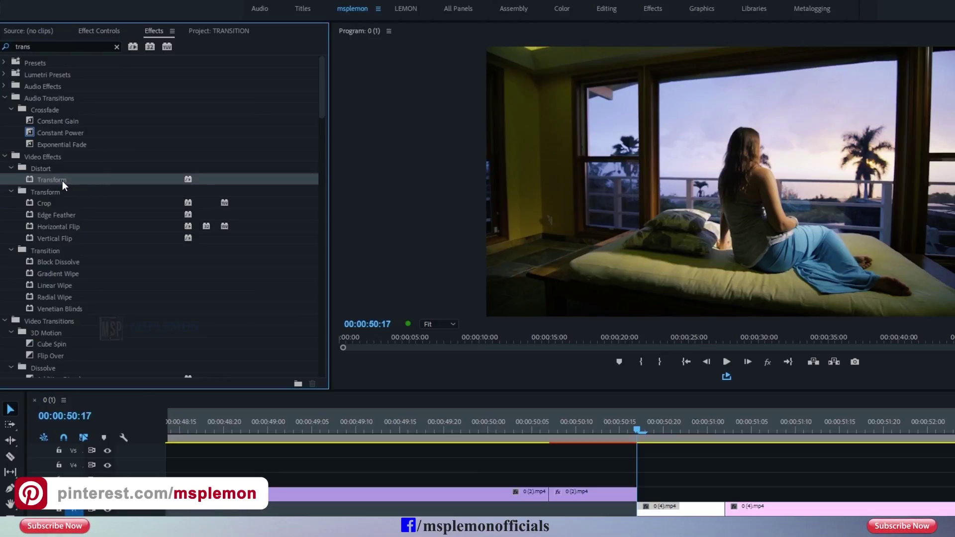
{"action": "left_click_drag", "start_coordinate": [63, 182], "coordinate": [530, 338]}
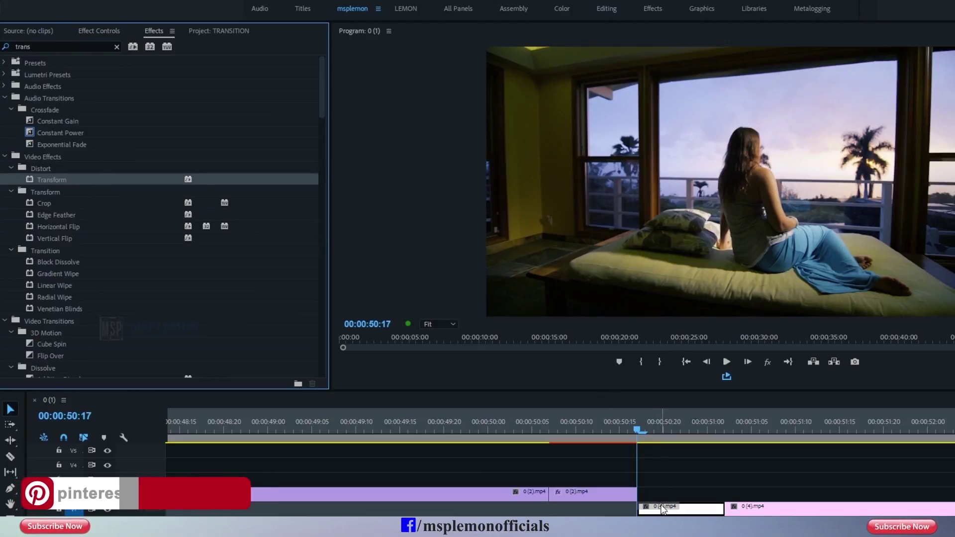
{"action": "left_click_drag", "start_coordinate": [661, 491], "coordinate": [662, 507]}
{"action": "left_click", "coordinate": [111, 31]}
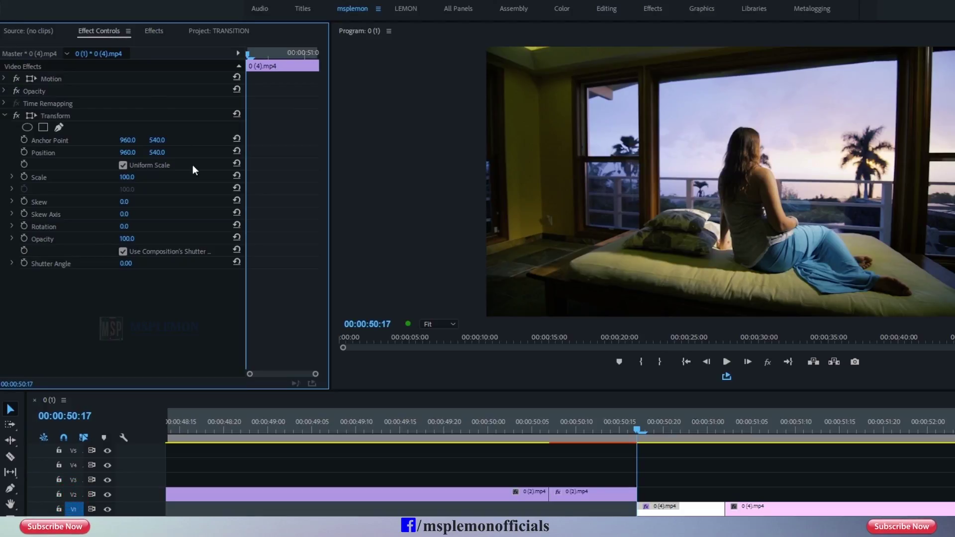
{"action": "left_click", "coordinate": [641, 508]}
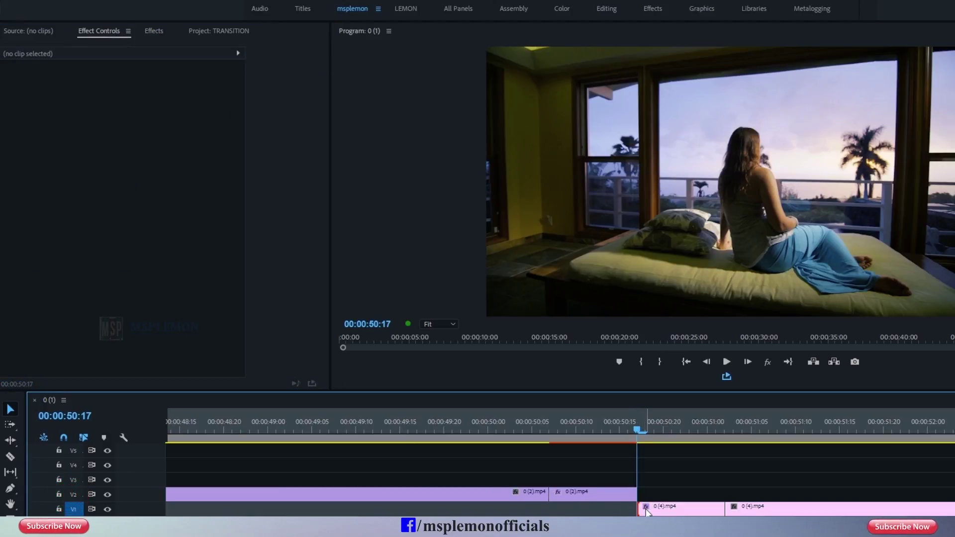
{"action": "left_click", "coordinate": [646, 510]}
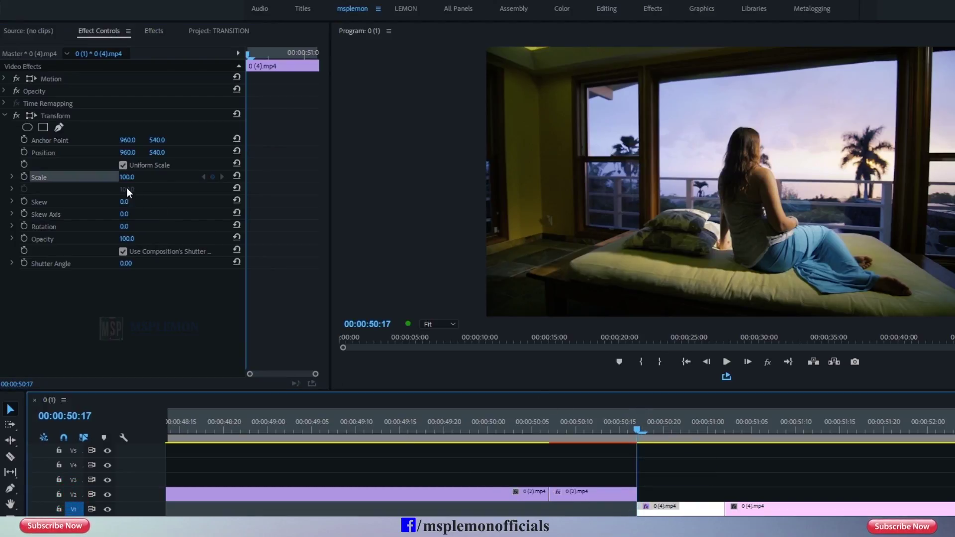
Set Transform Scale keyframes on 0 (4).mp4 at 00:00:50:17 and 00:00:51:01.
{"action": "left_click", "coordinate": [24, 177]}
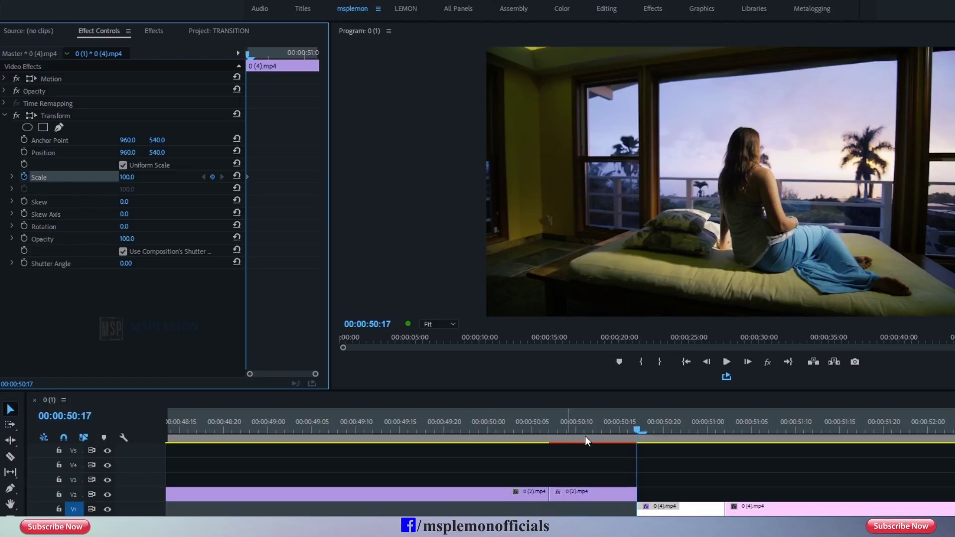
{"action": "left_click_drag", "start_coordinate": [632, 432], "coordinate": [718, 454]}
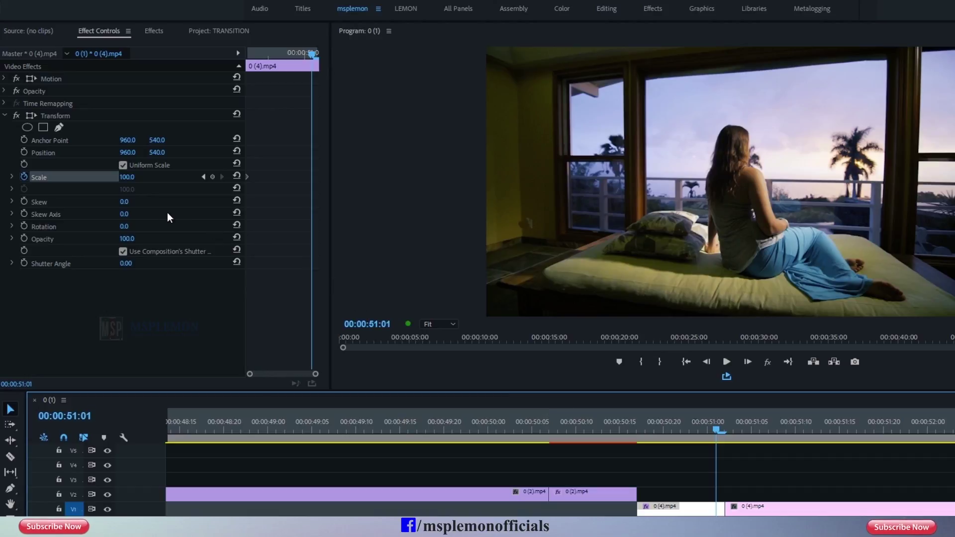
{"action": "left_click", "coordinate": [212, 177]}
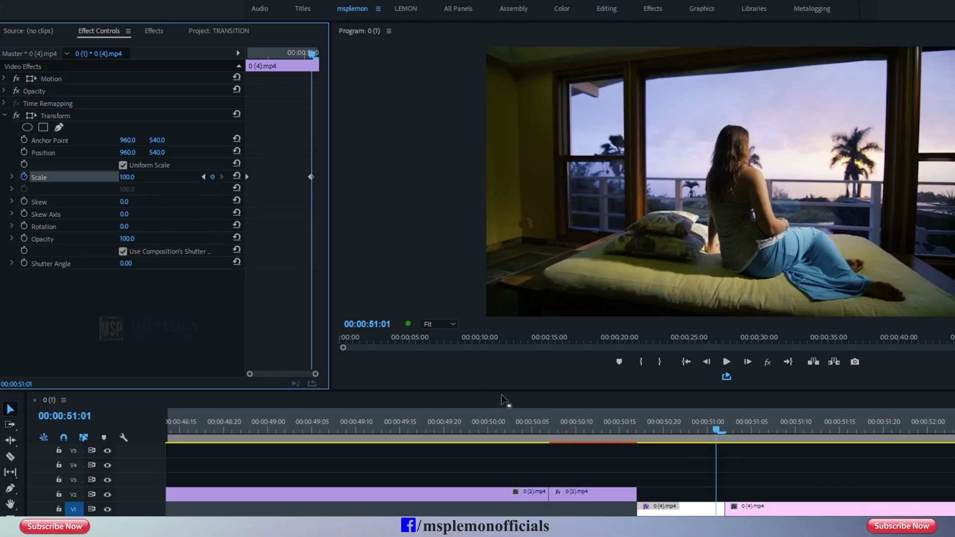
{"action": "left_click", "coordinate": [203, 177]}
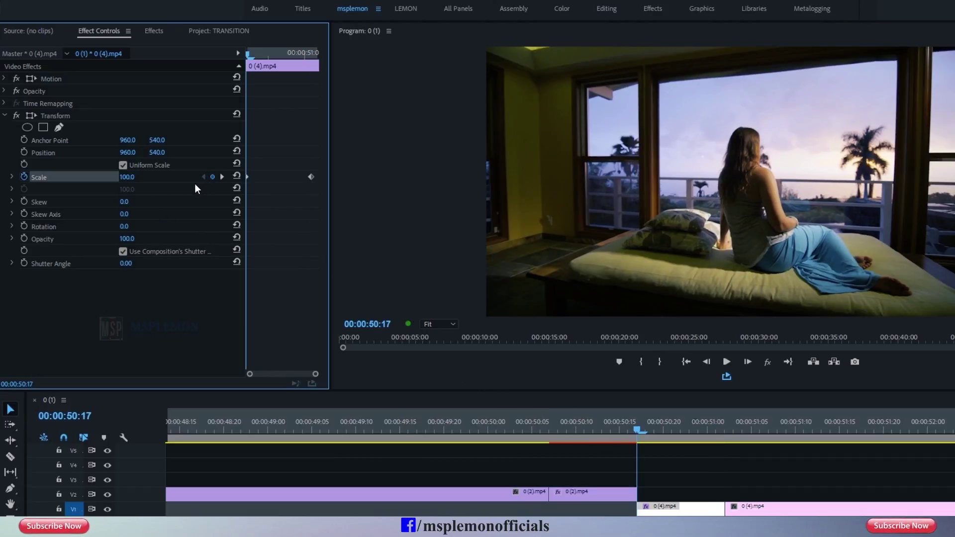
{"action": "left_click", "coordinate": [601, 497]}
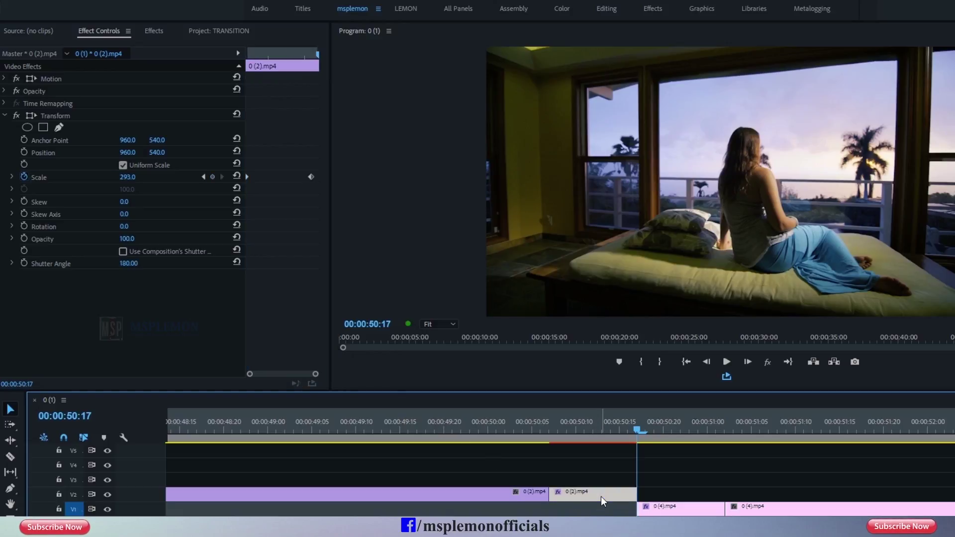
Copy the 293.0 Scale value from the last frame of 0 (2).mp4.
{"action": "left_click", "coordinate": [272, 239]}
{"action": "key", "text": "Left"}
{"action": "left_click", "coordinate": [133, 176]}
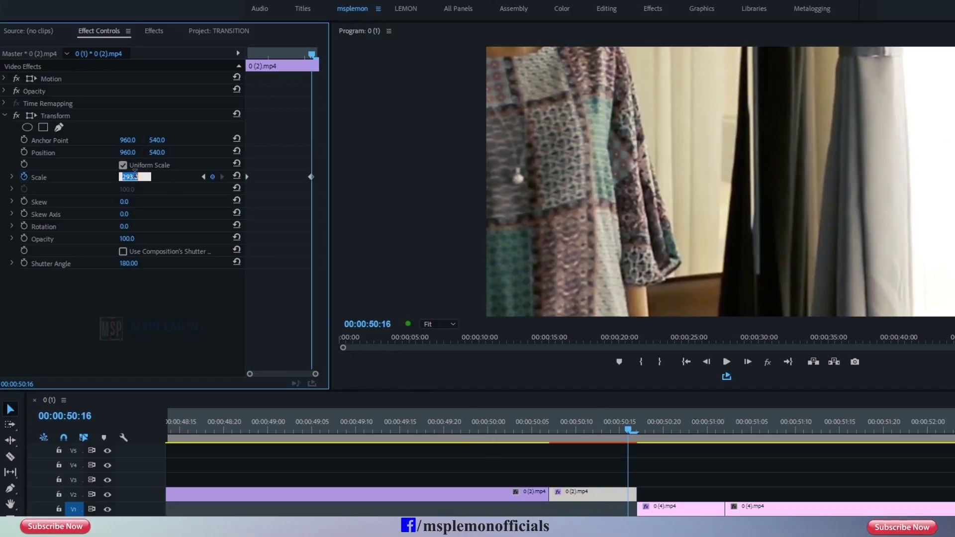
{"action": "right_click", "coordinate": [135, 173]}
{"action": "left_click", "coordinate": [165, 219]}
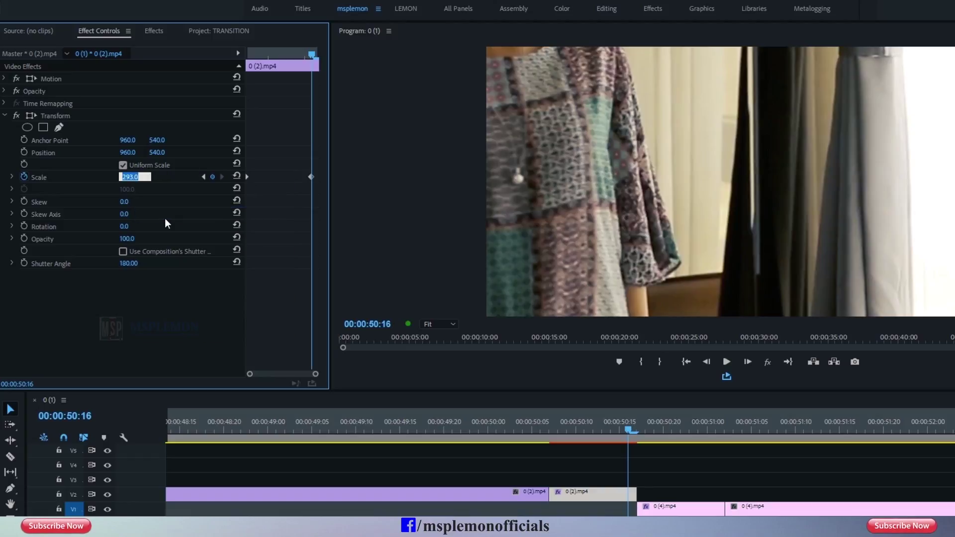
Paste 293.0 into the first Scale keyframe of 0 (4).mp4 at 00:00:50:17 and preview.
{"action": "left_click_drag", "start_coordinate": [628, 429], "coordinate": [648, 433]}
{"action": "left_click", "coordinate": [661, 509]}
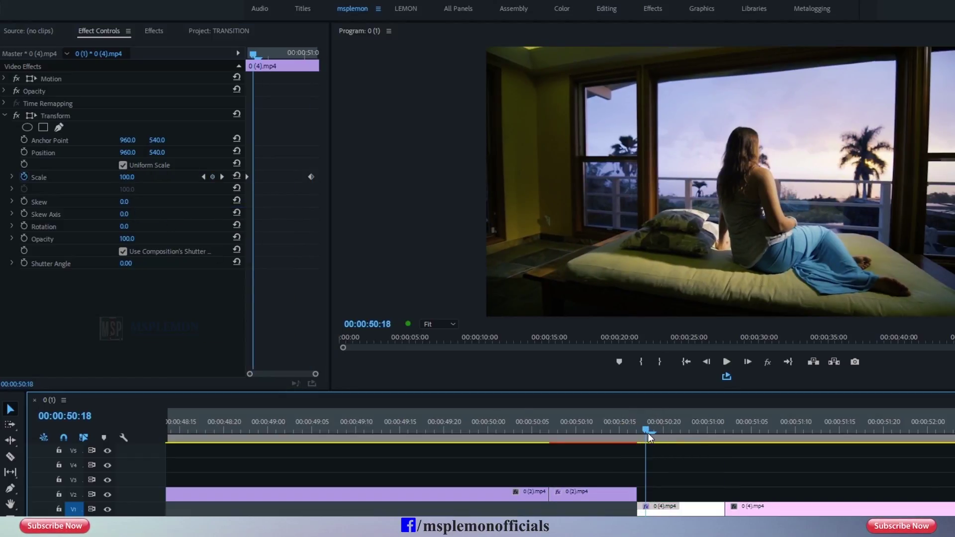
{"action": "left_click", "coordinate": [202, 177]}
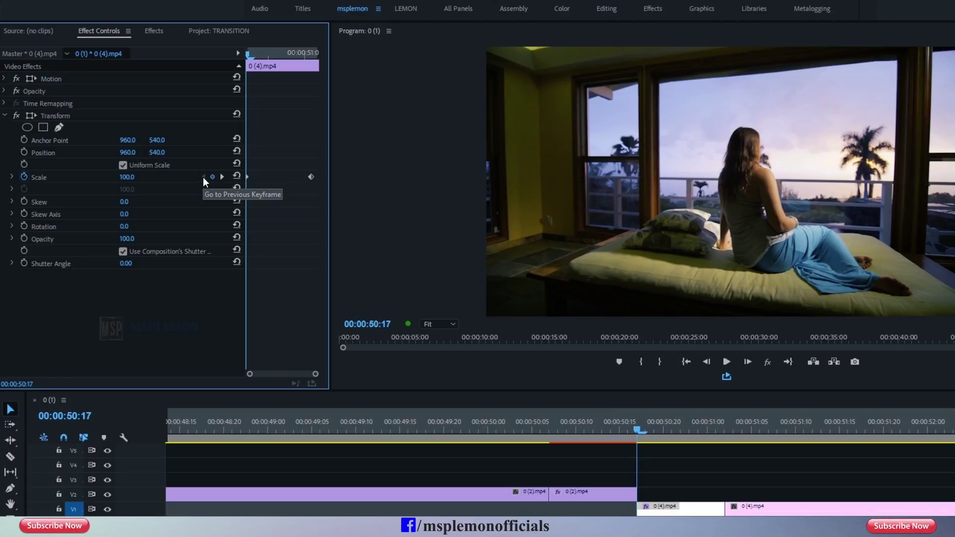
{"action": "left_click", "coordinate": [133, 176]}
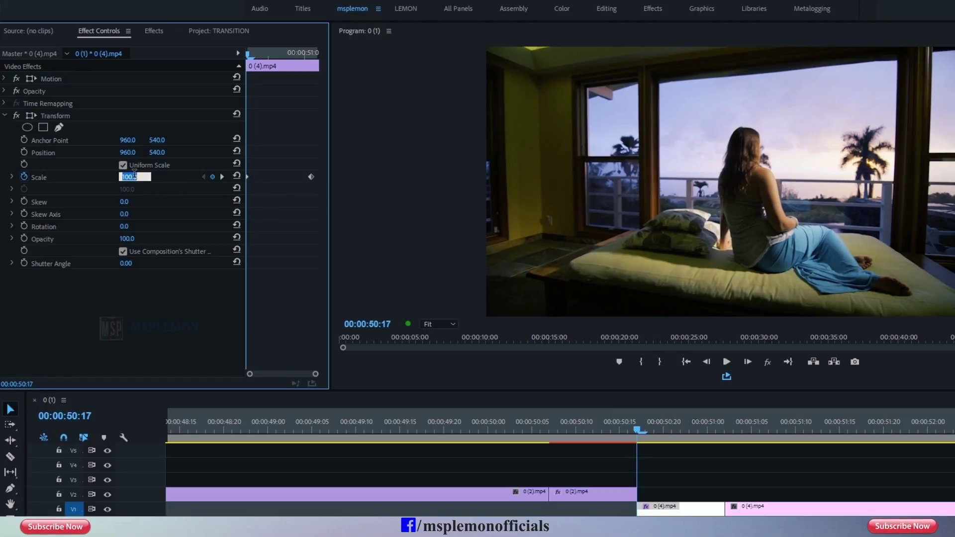
{"action": "right_click", "coordinate": [134, 175]}
{"action": "left_click", "coordinate": [164, 224]}
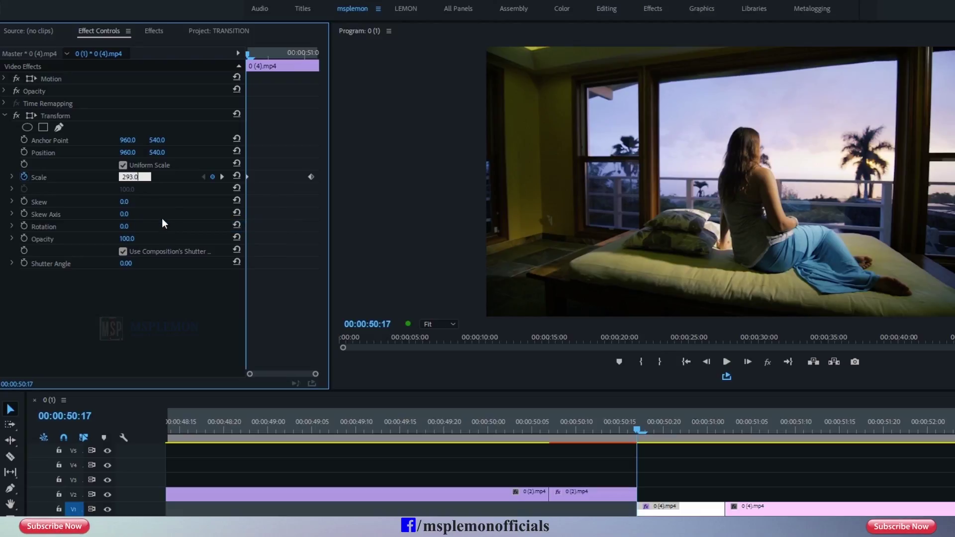
{"action": "mouse_move", "coordinate": [633, 422]}
{"action": "left_mouse_down"}
{"action": "mouse_move", "coordinate": [578, 419]}
{"action": "mouse_move", "coordinate": [589, 420]}
{"action": "mouse_move", "coordinate": [572, 405]}
{"action": "left_mouse_up"}
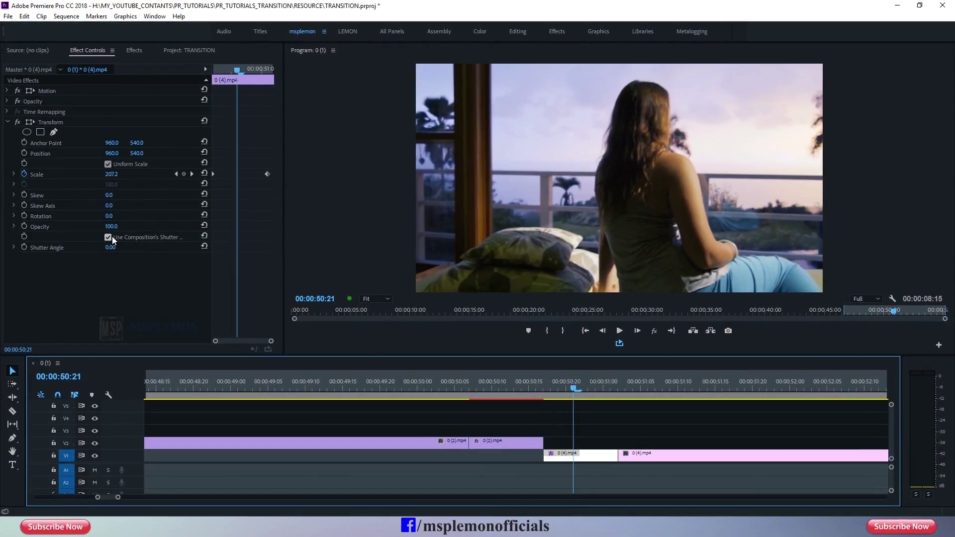
Give 0 (4).mp4's Transform its own 180 shutter angle, preview, then expand 0 (2).mp4's Scale graph.
{"action": "left_click", "coordinate": [111, 236]}
{"action": "left_click", "coordinate": [110, 247]}
{"action": "type", "text": "180"}
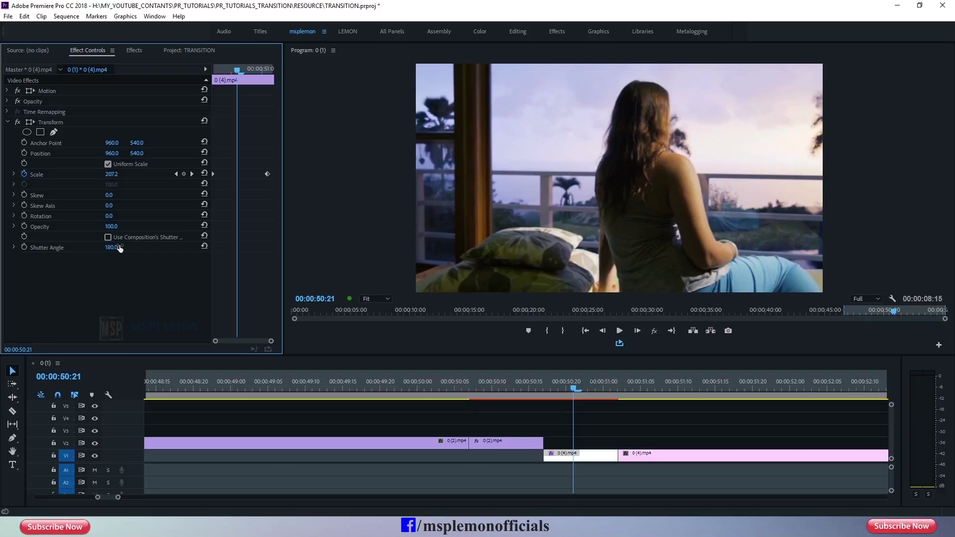
{"action": "key", "text": "Return"}
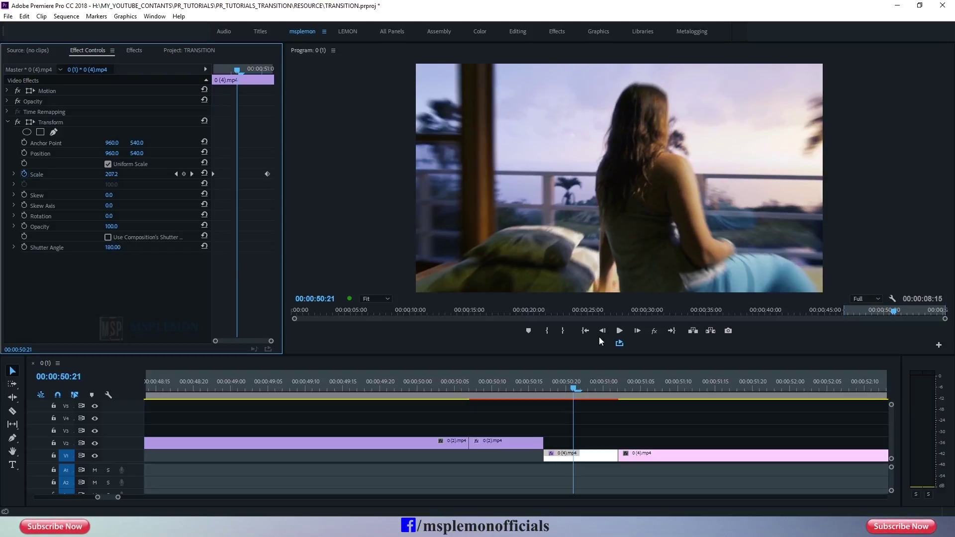
{"action": "mouse_move", "coordinate": [574, 388]}
{"action": "left_mouse_down"}
{"action": "mouse_move", "coordinate": [550, 420]}
{"action": "mouse_move", "coordinate": [538, 419]}
{"action": "left_mouse_up"}
{"action": "left_click", "coordinate": [523, 441]}
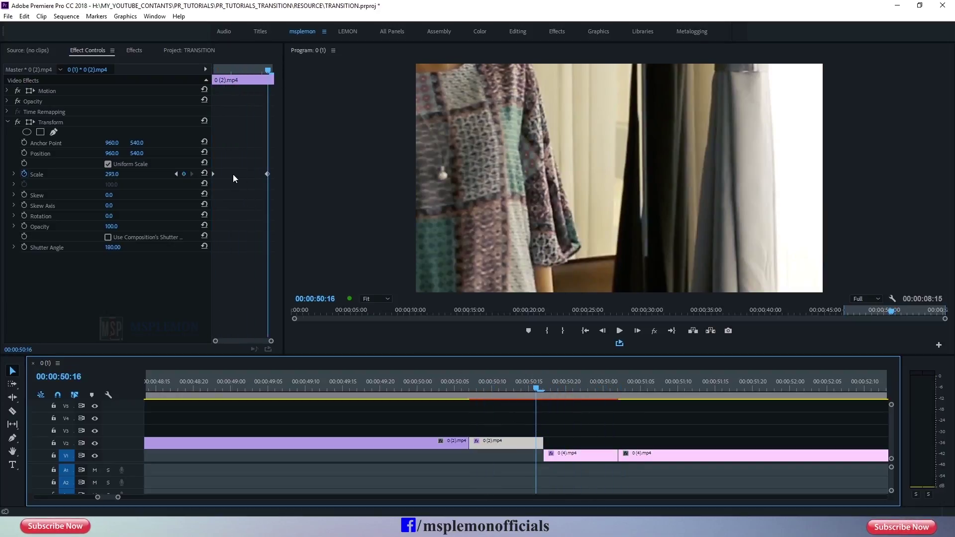
{"action": "left_click", "coordinate": [15, 174]}
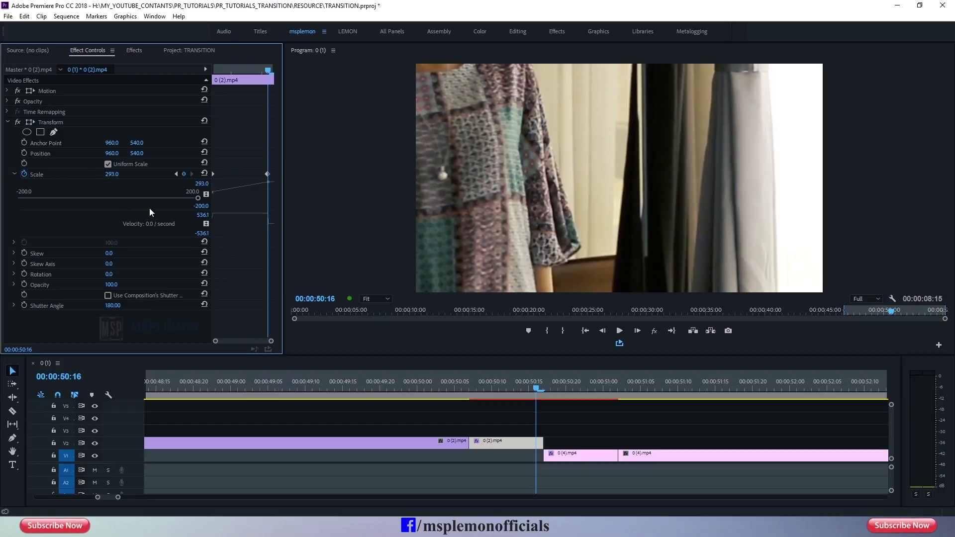
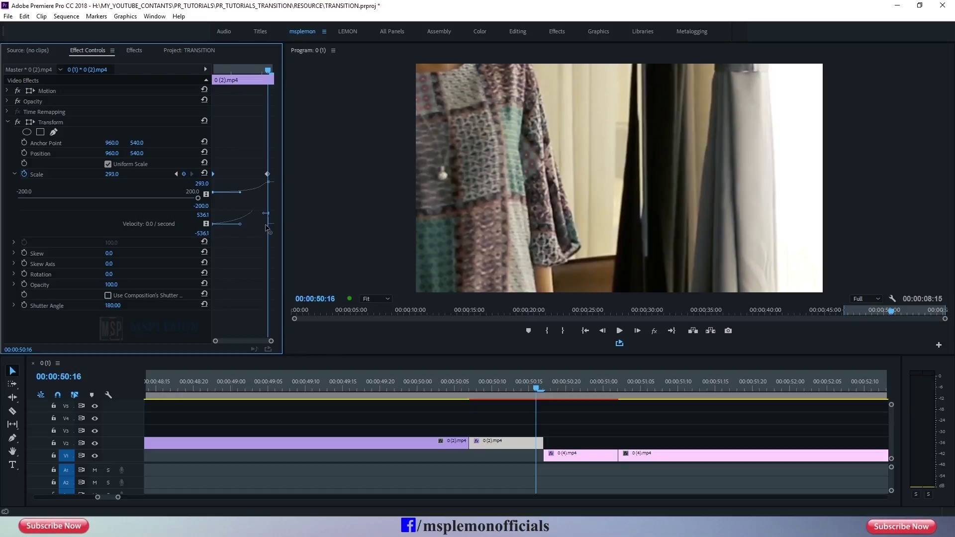
Steepen the Scale velocity curves on 0 (2).mp4 and 0 (4).mp4 around the zoom cut.
{"action": "left_click_drag", "start_coordinate": [267, 226], "coordinate": [286, 259]}
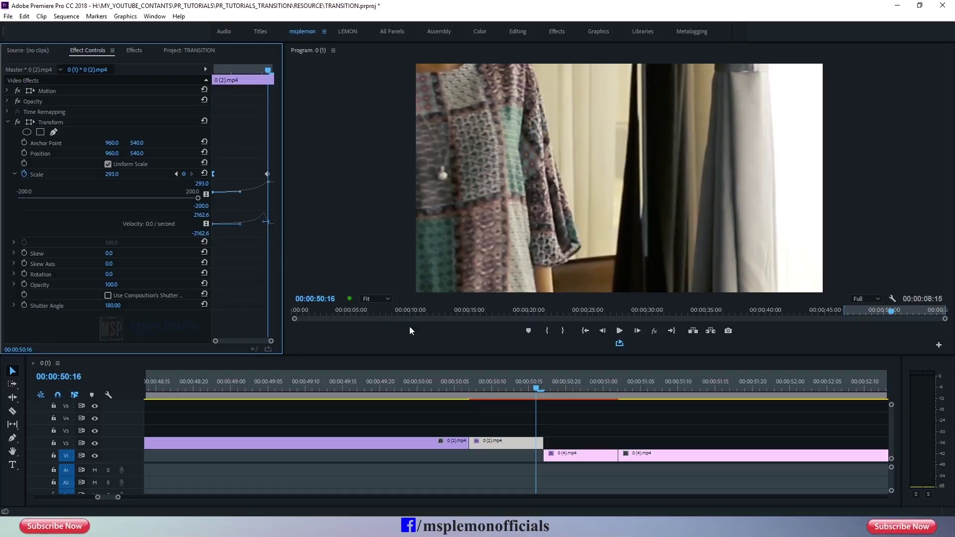
{"action": "left_click", "coordinate": [542, 388]}
{"action": "left_click", "coordinate": [567, 455]}
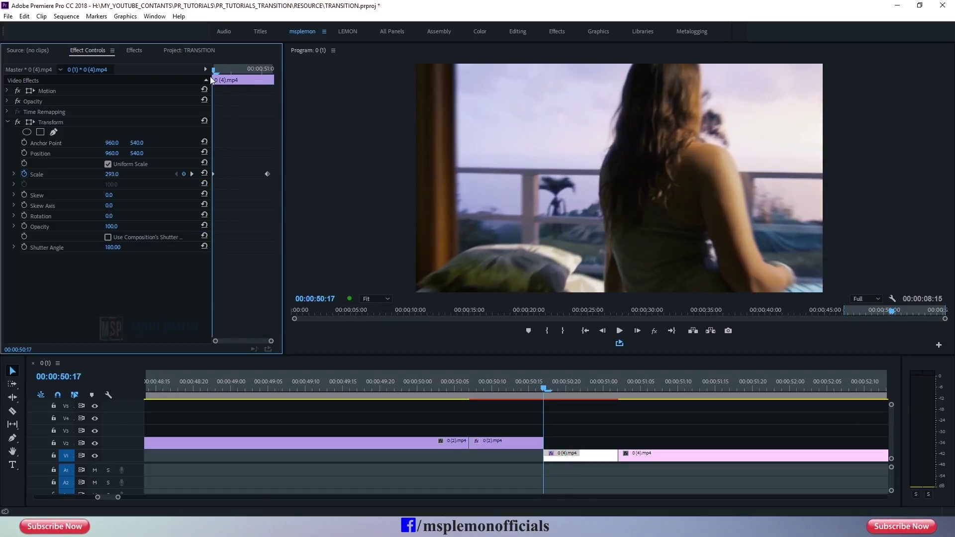
{"action": "left_click", "coordinate": [14, 174]}
{"action": "left_click_drag", "start_coordinate": [219, 236], "coordinate": [240, 234]}
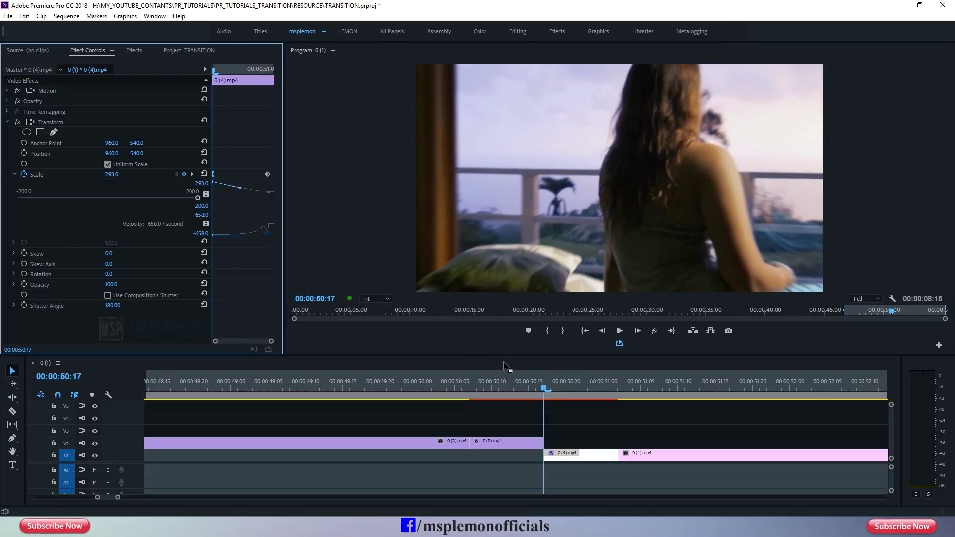
Play back the zoom transition from just before the cut, then zoom the timeline out.
{"action": "left_click_drag", "start_coordinate": [530, 385], "coordinate": [454, 390]}
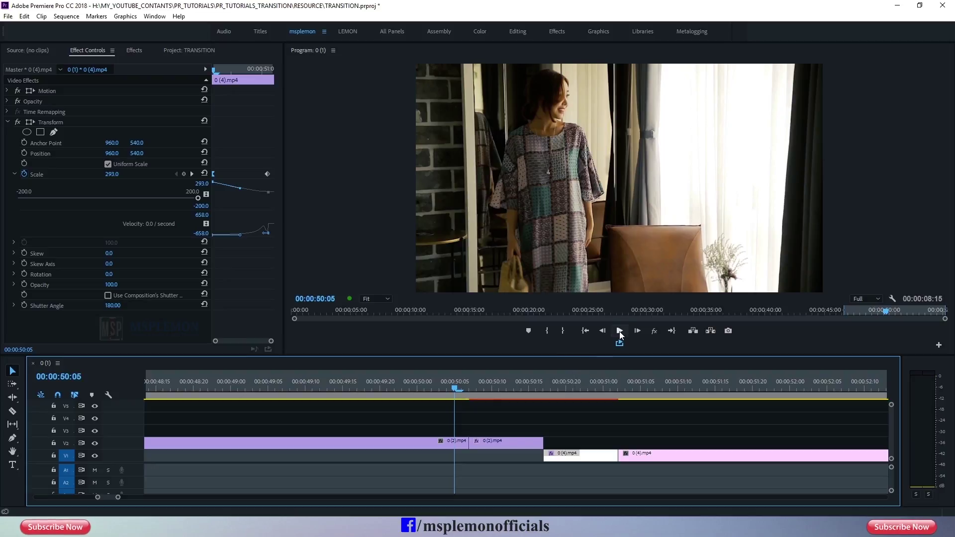
{"action": "left_click", "coordinate": [619, 332]}
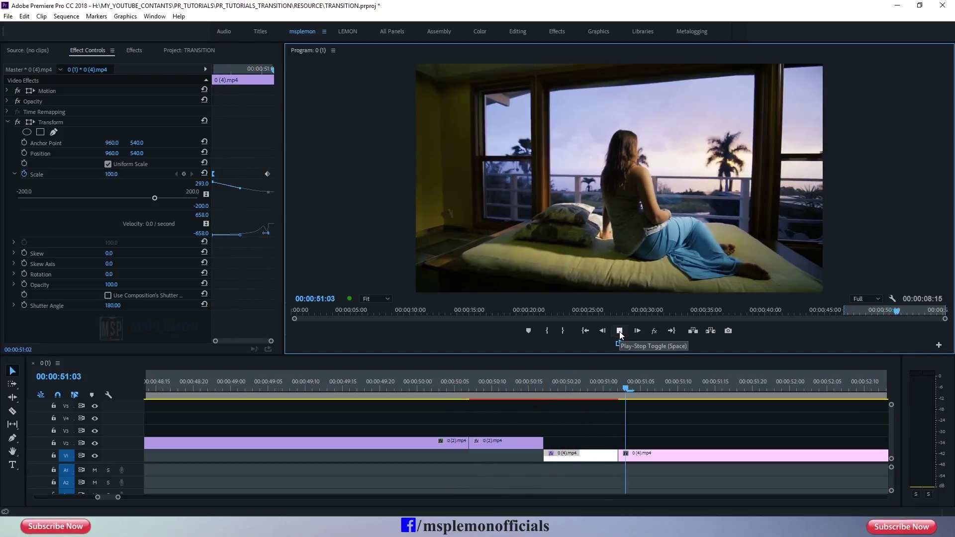
{"action": "left_click_drag", "start_coordinate": [453, 387], "coordinate": [493, 391]}
{"action": "key", "text": "minus"}
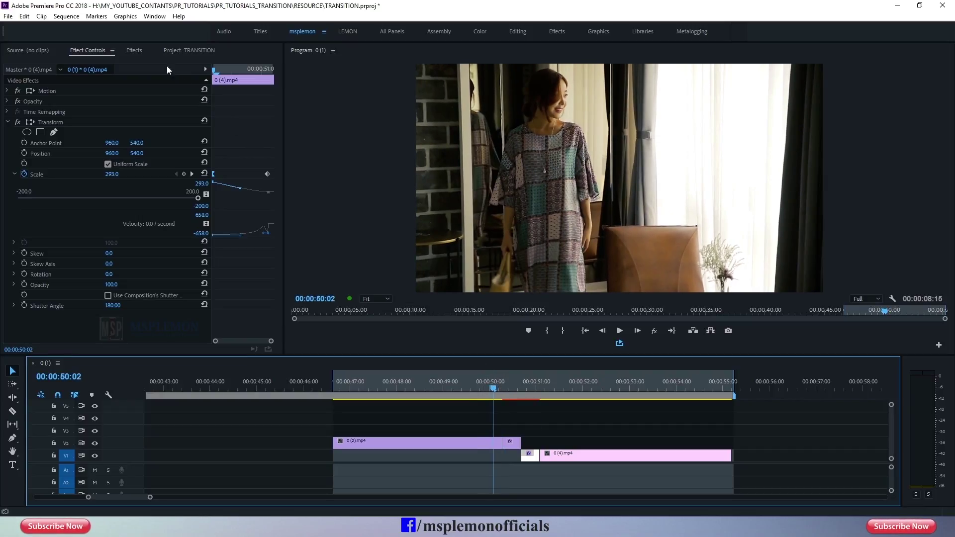
Render Effects in Work Area and play back the rendered zoom transition.
{"action": "left_click", "coordinate": [66, 16]}
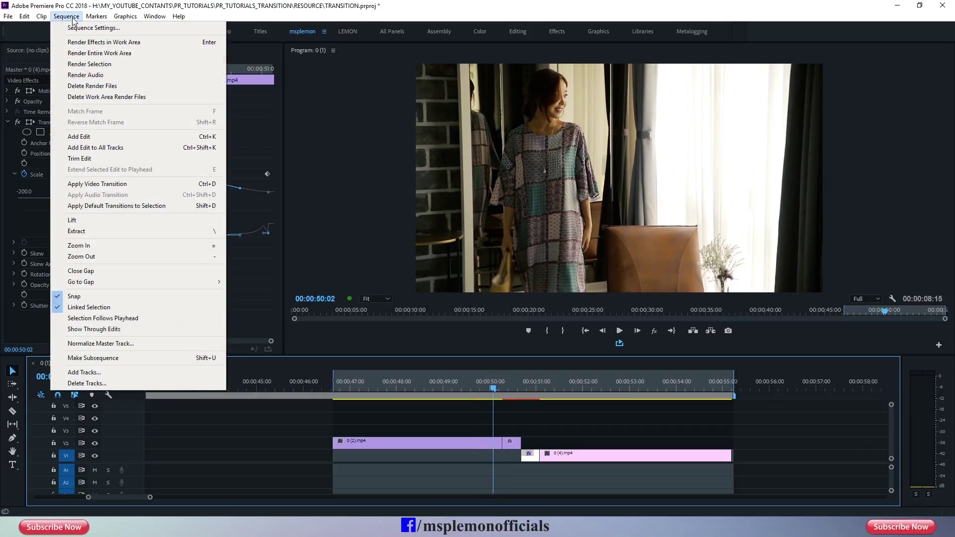
{"action": "left_click", "coordinate": [86, 42]}
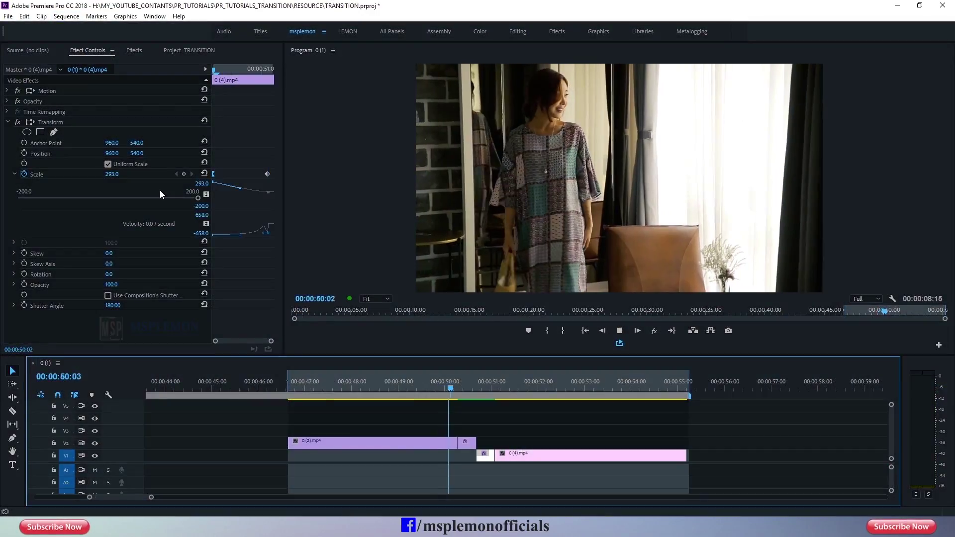
{"action": "key", "text": "space"}
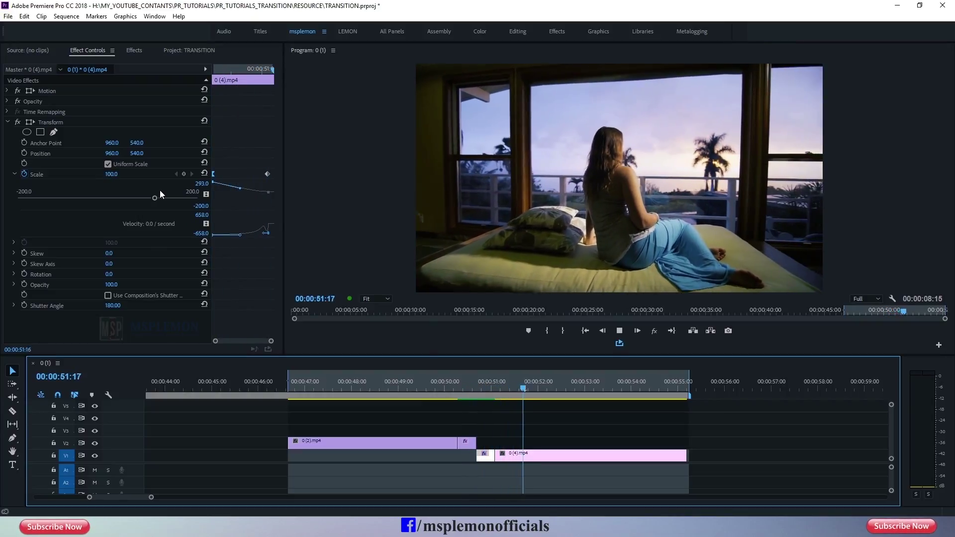
{"action": "left_click", "coordinate": [620, 331]}
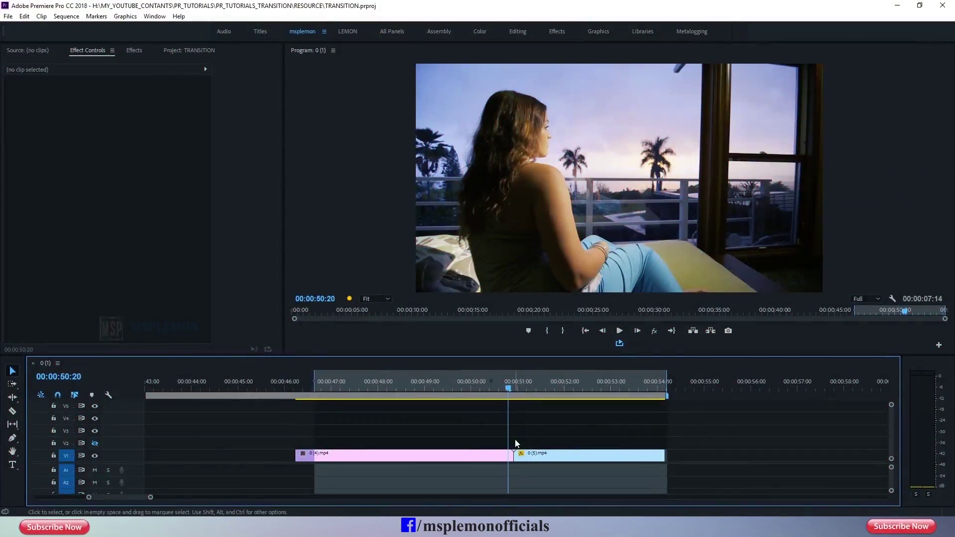
Move 0 (4).mp4 up to V2 and extend its end a few frames past the cut.
{"action": "key", "text": "="}
{"action": "key", "text": "="}
{"action": "key", "text": "="}
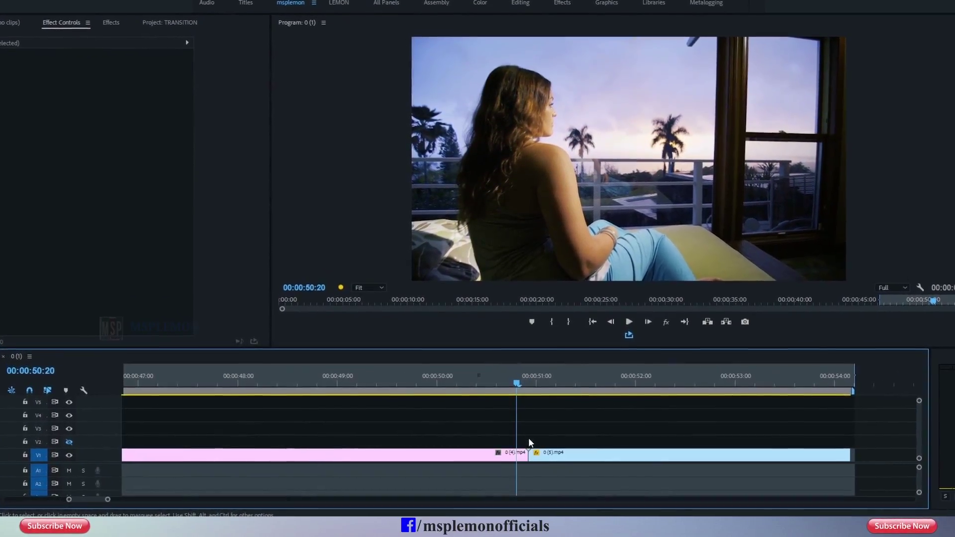
{"action": "mouse_move", "coordinate": [517, 454]}
{"action": "left_mouse_down"}
{"action": "mouse_move", "coordinate": [526, 442]}
{"action": "mouse_move", "coordinate": [593, 442]}
{"action": "left_mouse_up"}
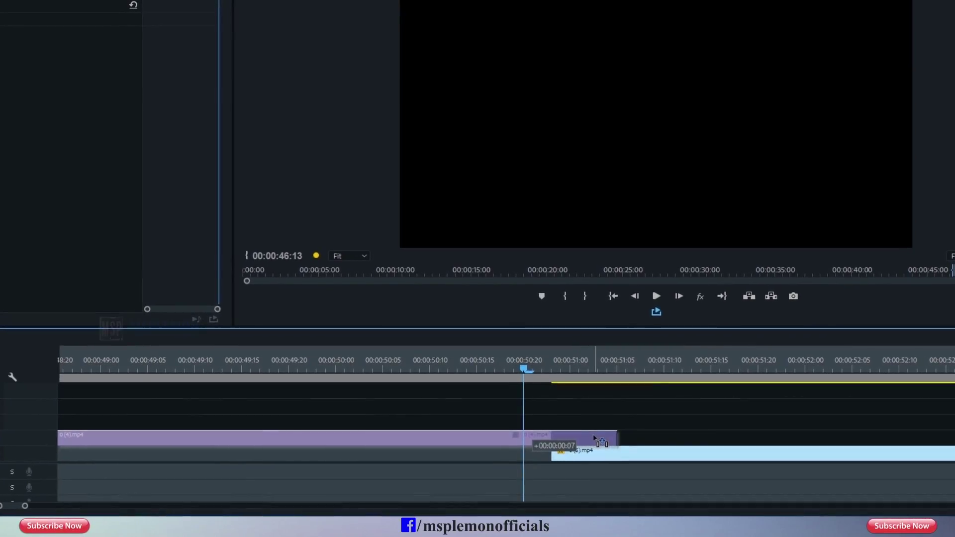
{"action": "left_click_drag", "start_coordinate": [537, 371], "coordinate": [550, 379]}
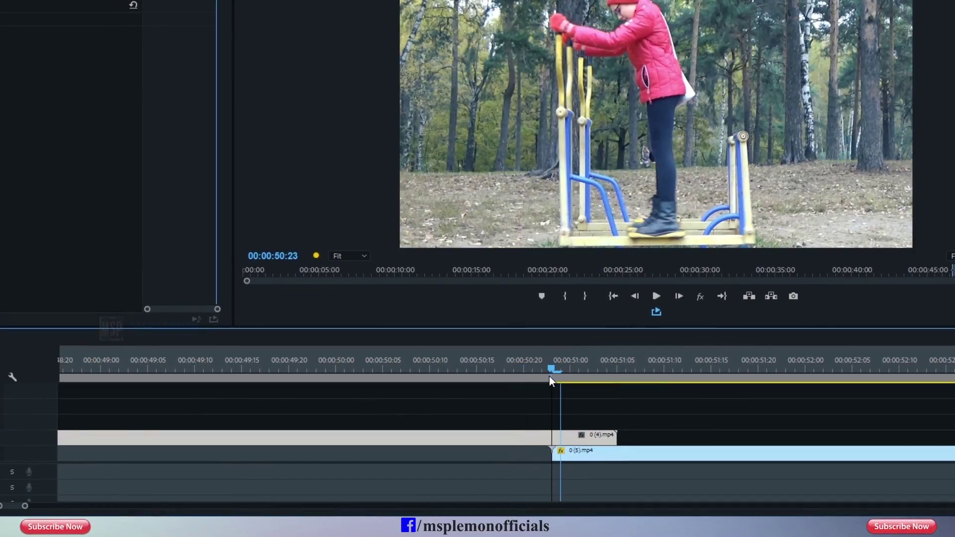
{"action": "key", "text": "shift+Right"}
{"action": "key", "text": "shift+Right"}
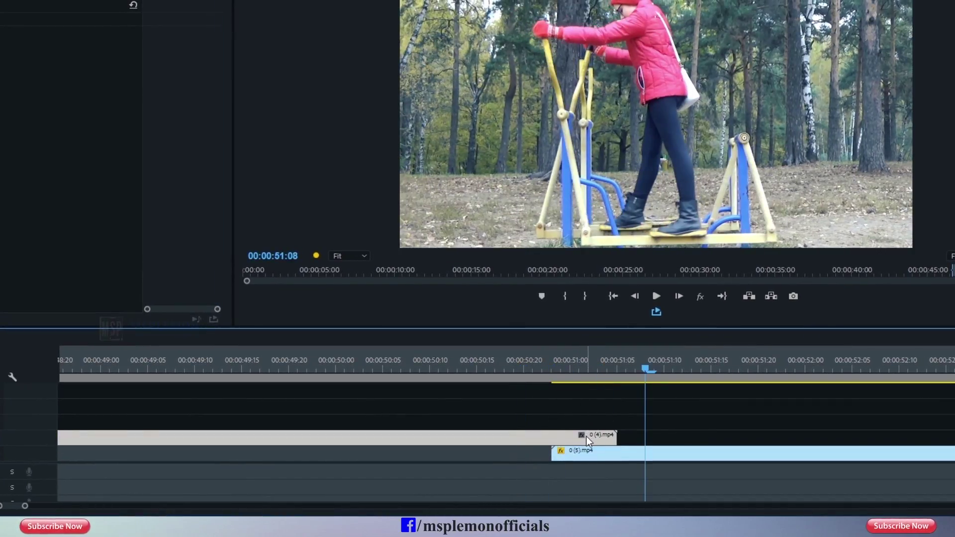
{"action": "left_click_drag", "start_coordinate": [615, 437], "coordinate": [616, 441]}
{"action": "left_click_drag", "start_coordinate": [582, 371], "coordinate": [556, 387]}
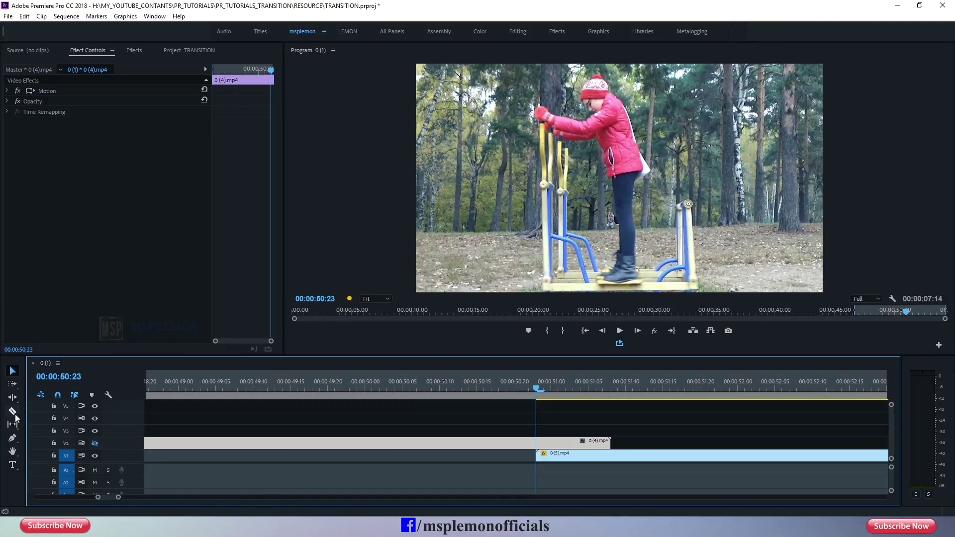
Razor the V2 clip at the cut, Alt-duplicate its tail onto V3, and hide V1.
{"action": "left_click", "coordinate": [14, 412]}
{"action": "left_click", "coordinate": [540, 443]}
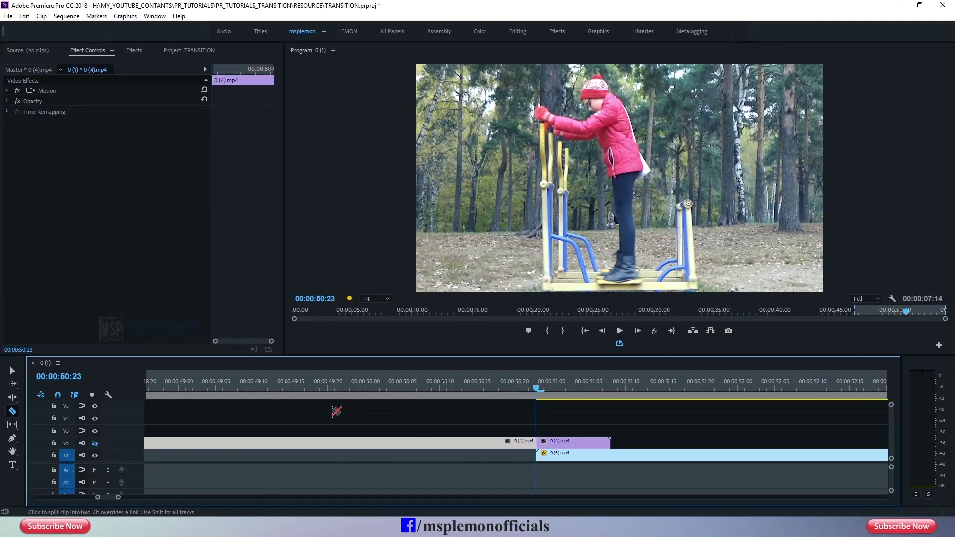
{"action": "key", "text": "v"}
{"action": "left_click", "coordinate": [562, 442]}
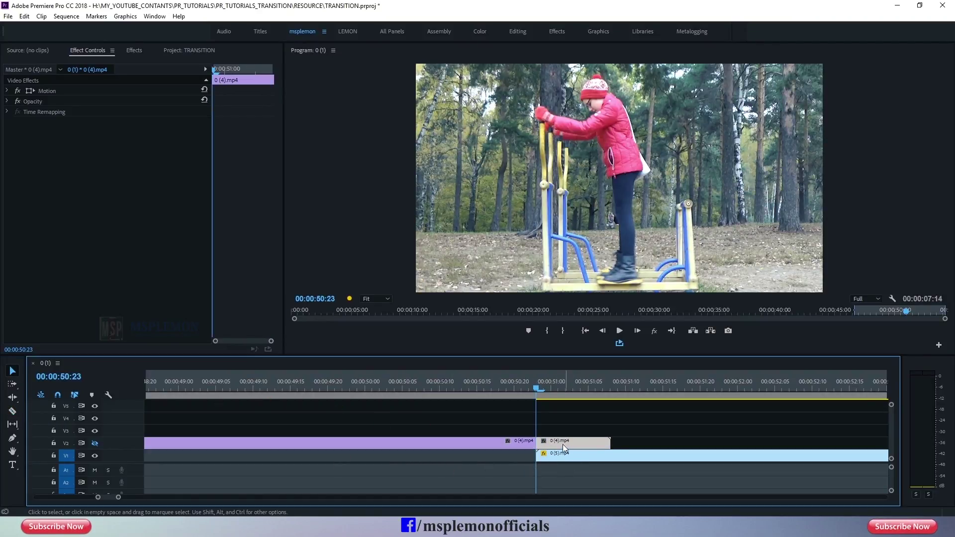
{"action": "left_click_drag", "start_coordinate": [560, 444], "coordinate": [555, 434], "text": "alt"}
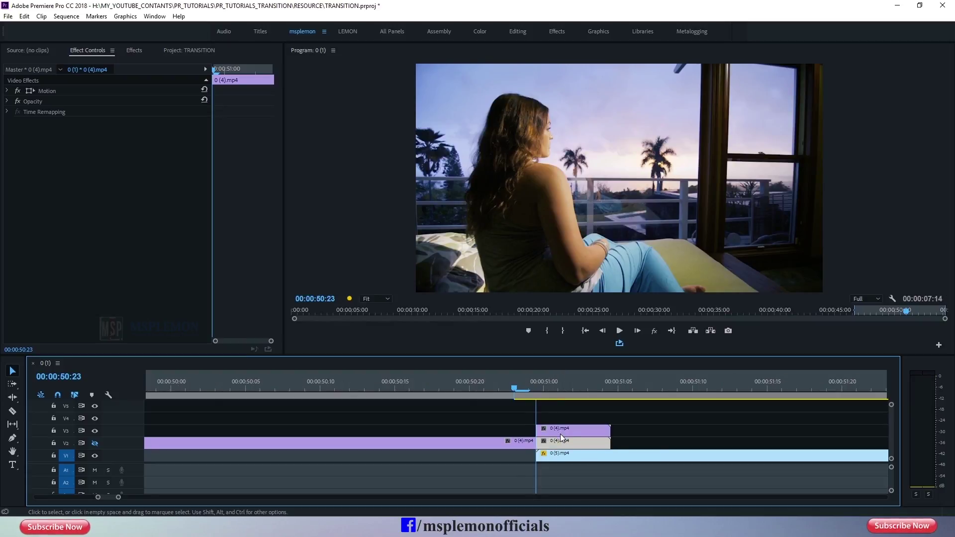
{"action": "key", "text": "equal"}
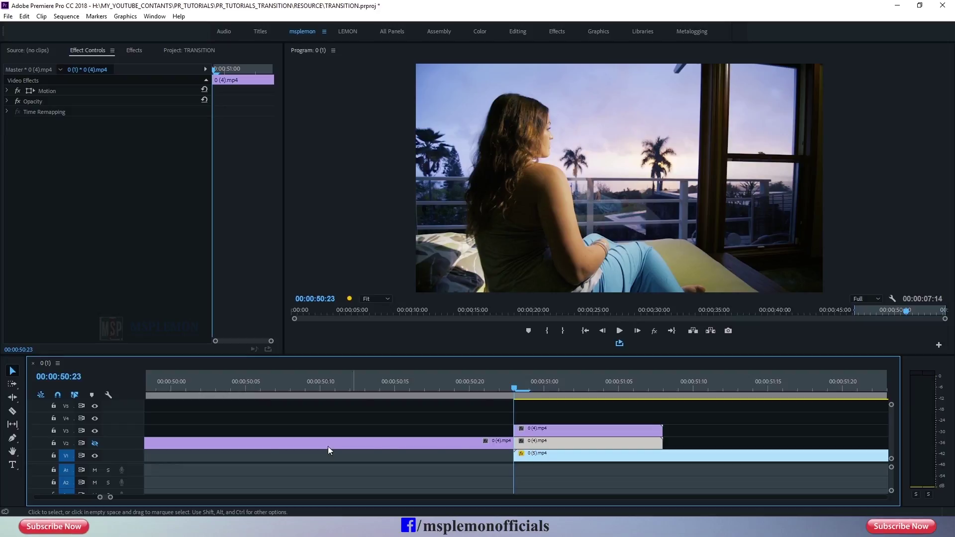
{"action": "left_click", "coordinate": [95, 455]}
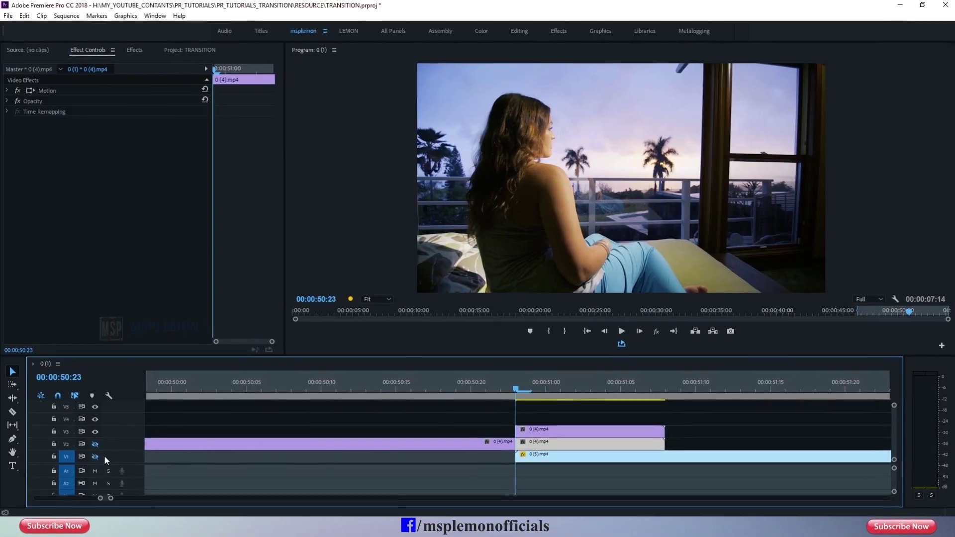
{"action": "left_click", "coordinate": [552, 430]}
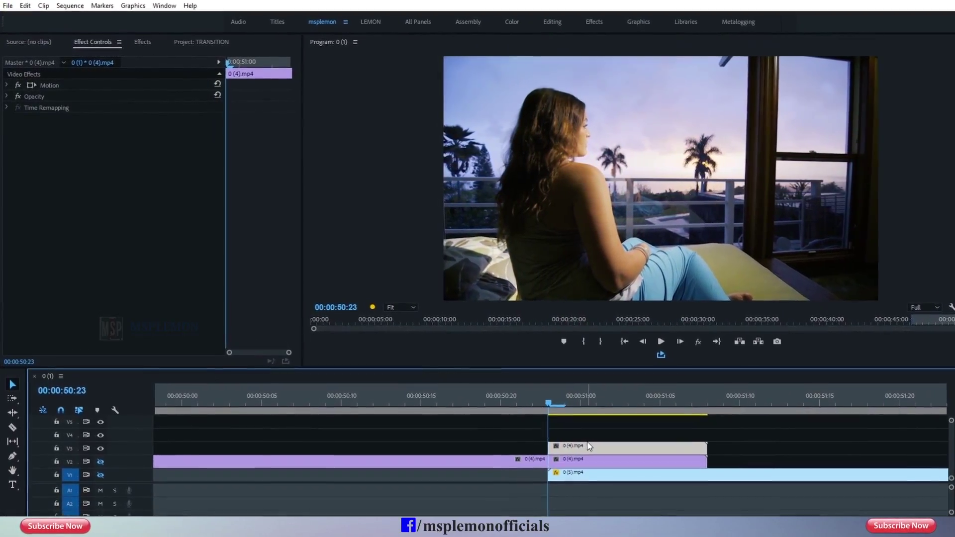
Apply a Crop effect to the V3 copy with Top set to 50%.
{"action": "left_click", "coordinate": [143, 41]}
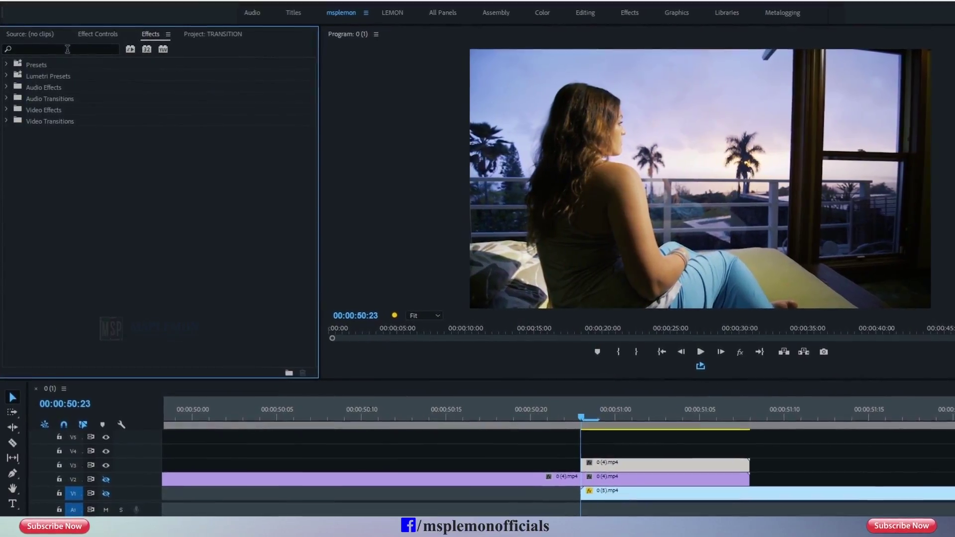
{"action": "left_click", "coordinate": [67, 49]}
{"action": "type", "text": "cro"}
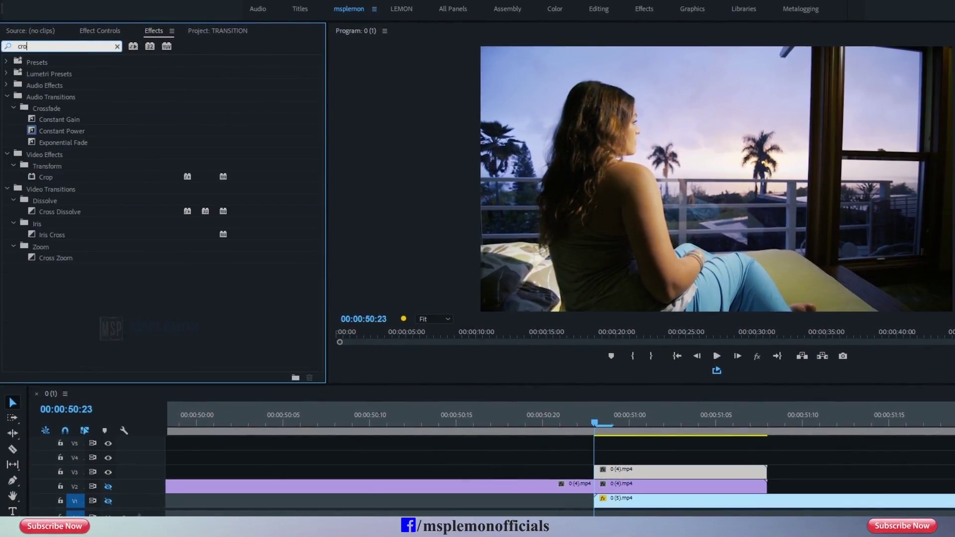
{"action": "type", "text": "p"}
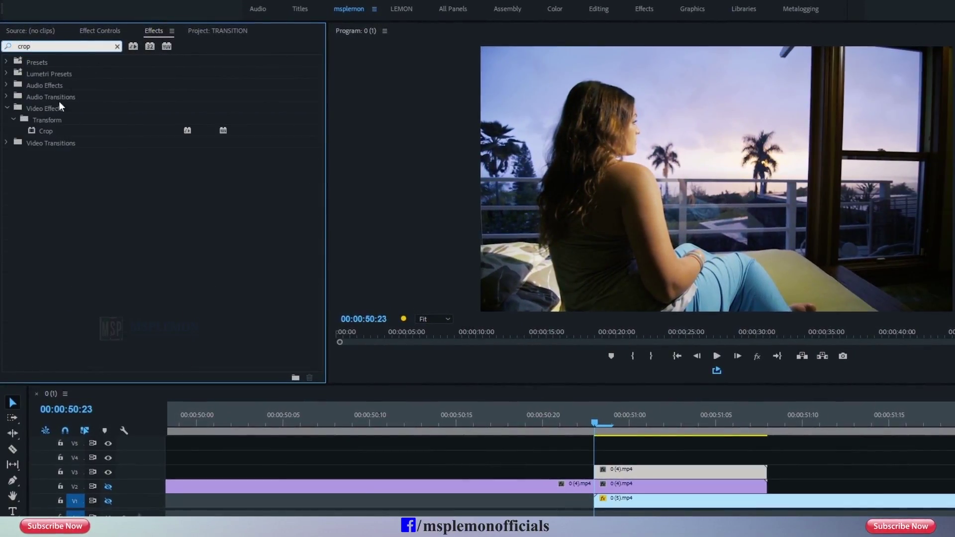
{"action": "left_click", "coordinate": [45, 132]}
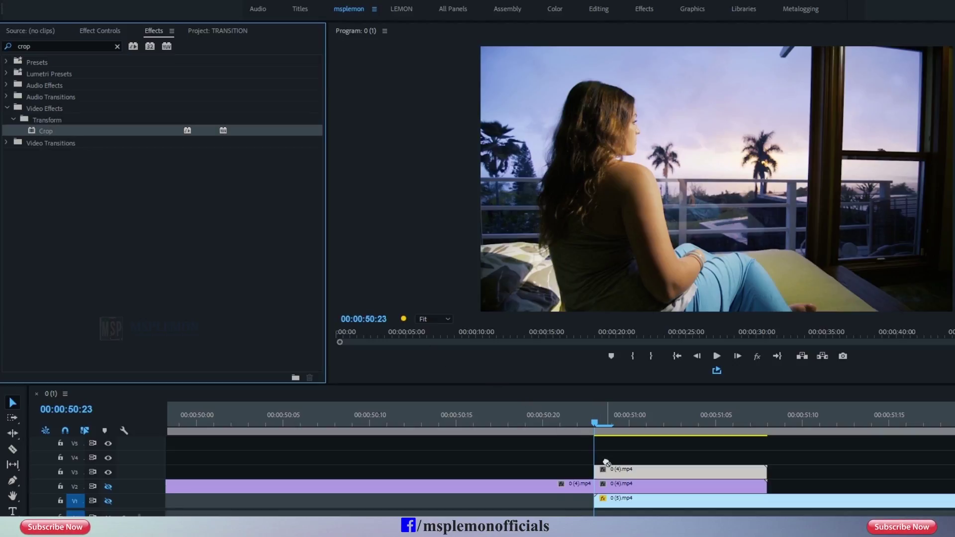
{"action": "left_click_drag", "start_coordinate": [606, 463], "coordinate": [607, 465]}
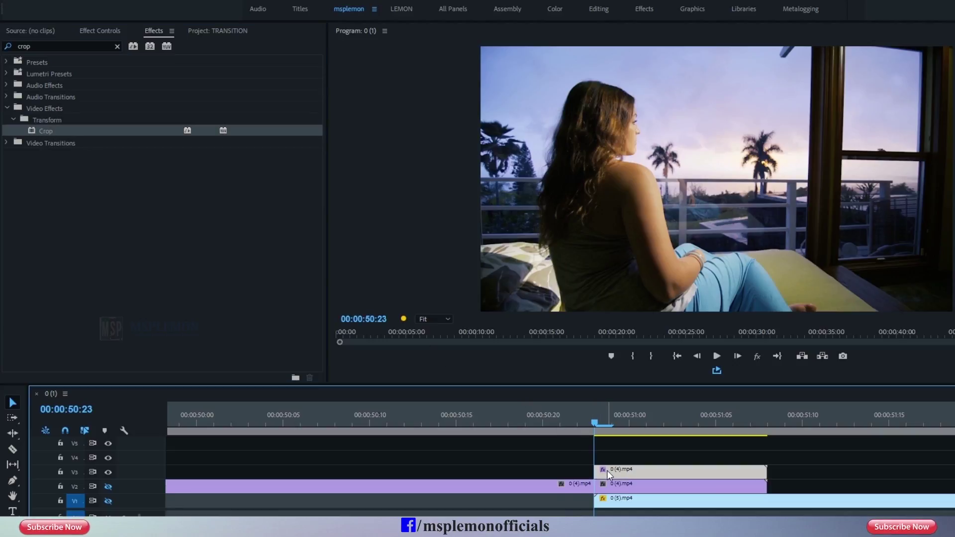
{"action": "left_click", "coordinate": [104, 31]}
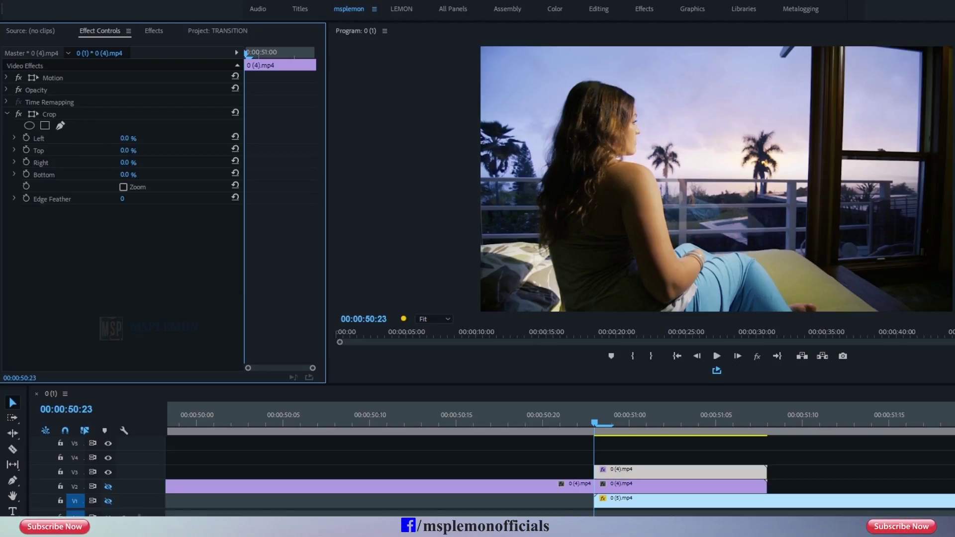
{"action": "left_click", "coordinate": [145, 149]}
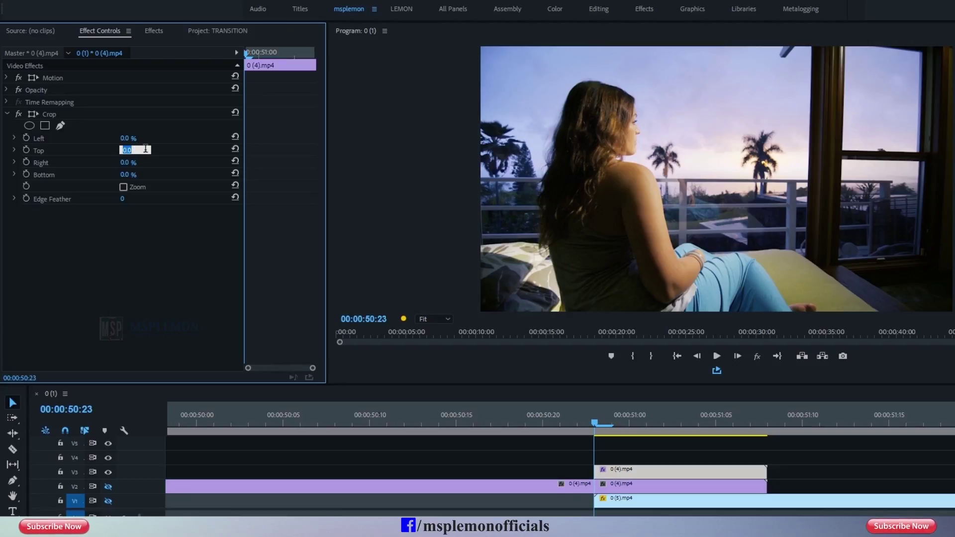
{"action": "type", "text": "50"}
{"action": "key", "text": "Return"}
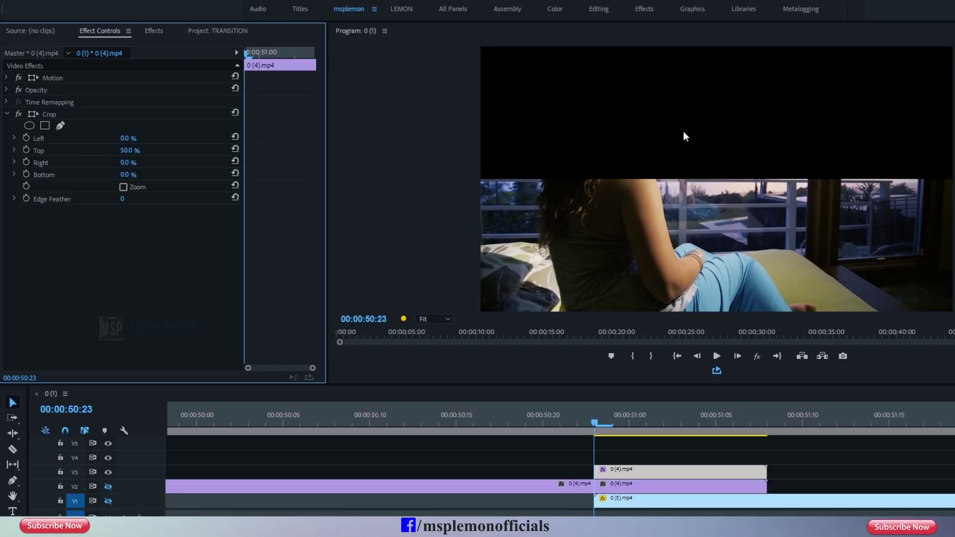
Hide V3, show V2, and select the uncropped V2 copy.
{"action": "left_click", "coordinate": [619, 467]}
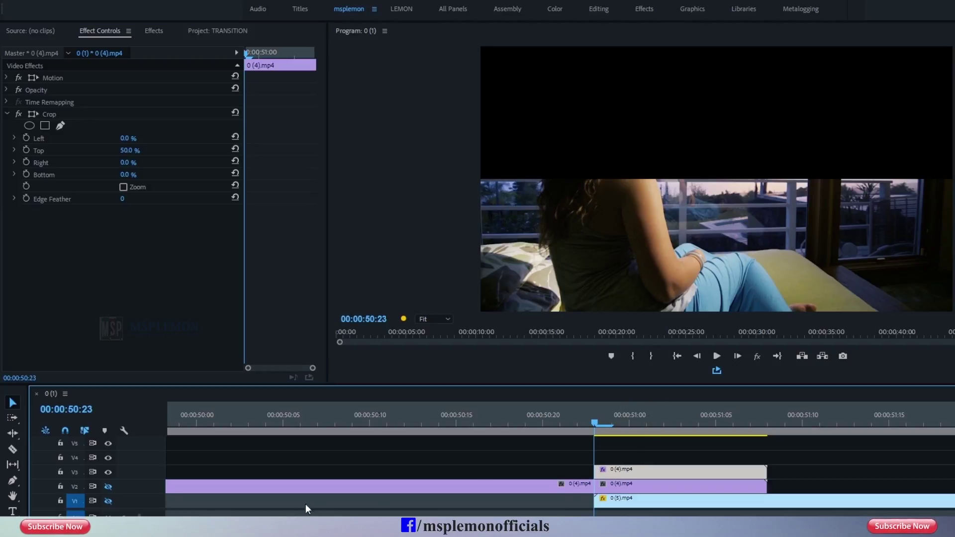
{"action": "left_click", "coordinate": [108, 472]}
{"action": "left_click", "coordinate": [109, 486]}
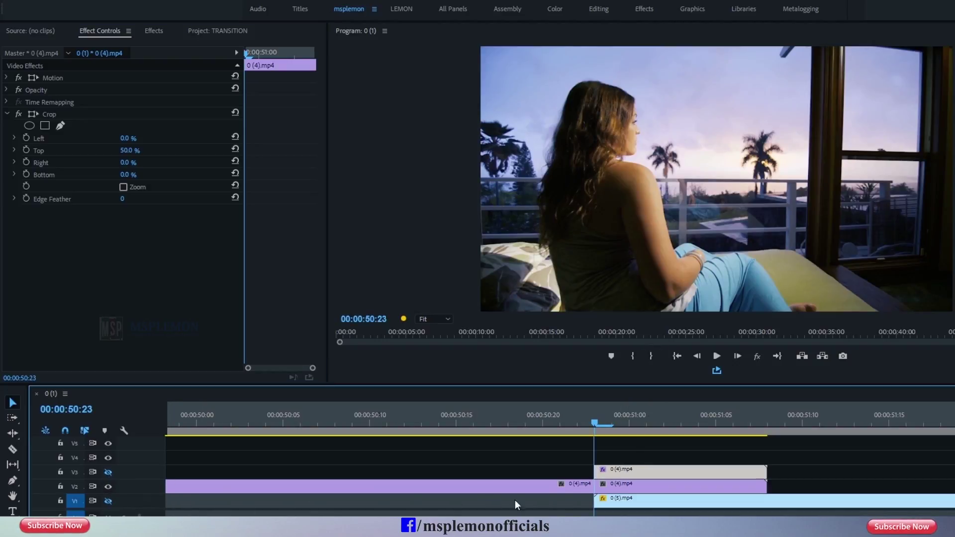
{"action": "left_click", "coordinate": [605, 483]}
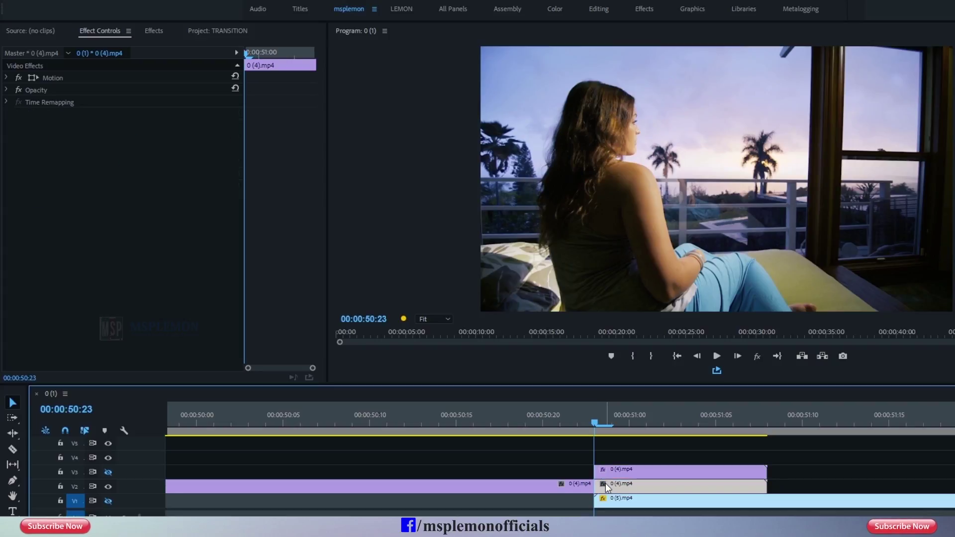
Apply Crop to the lower copy with Bottom set to 50%.
{"action": "left_click", "coordinate": [159, 33]}
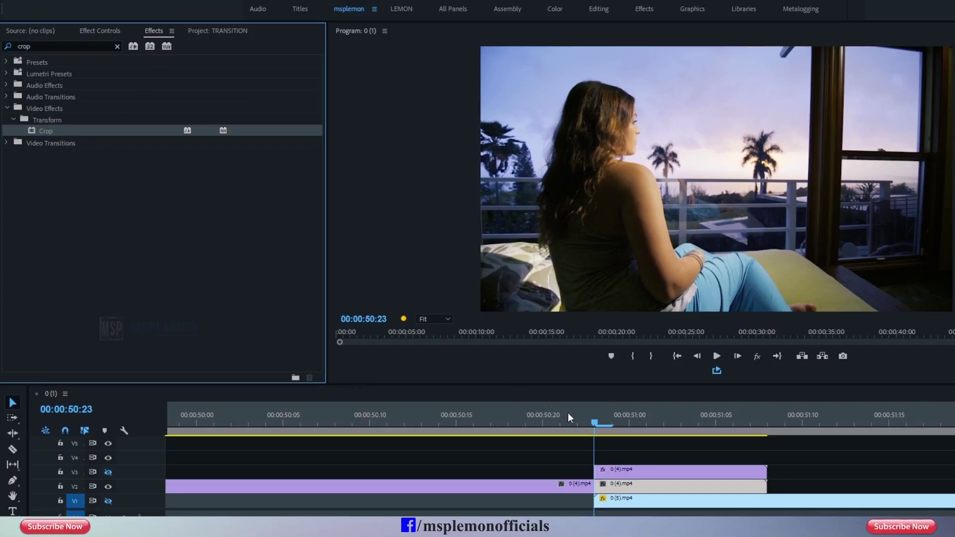
{"action": "left_click_drag", "start_coordinate": [570, 418], "coordinate": [627, 484]}
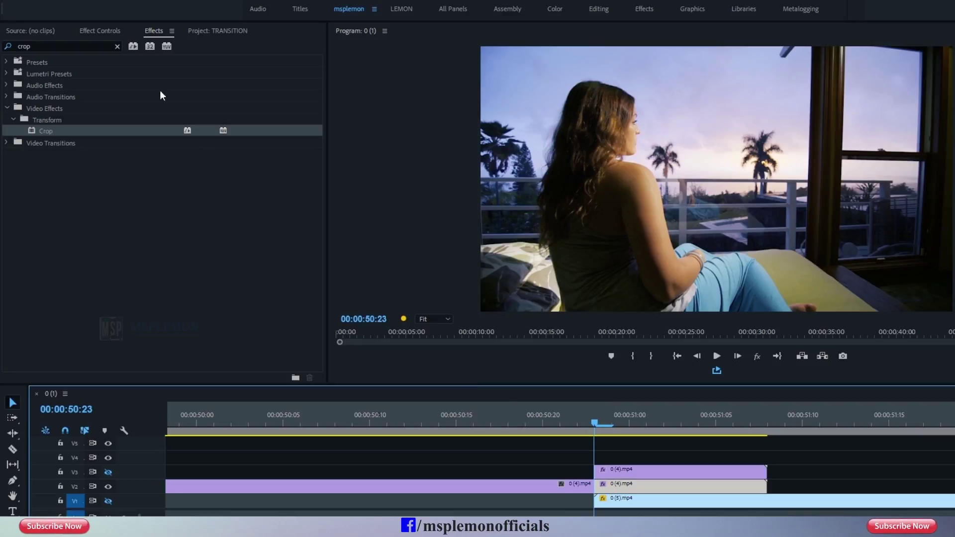
{"action": "left_click", "coordinate": [101, 35]}
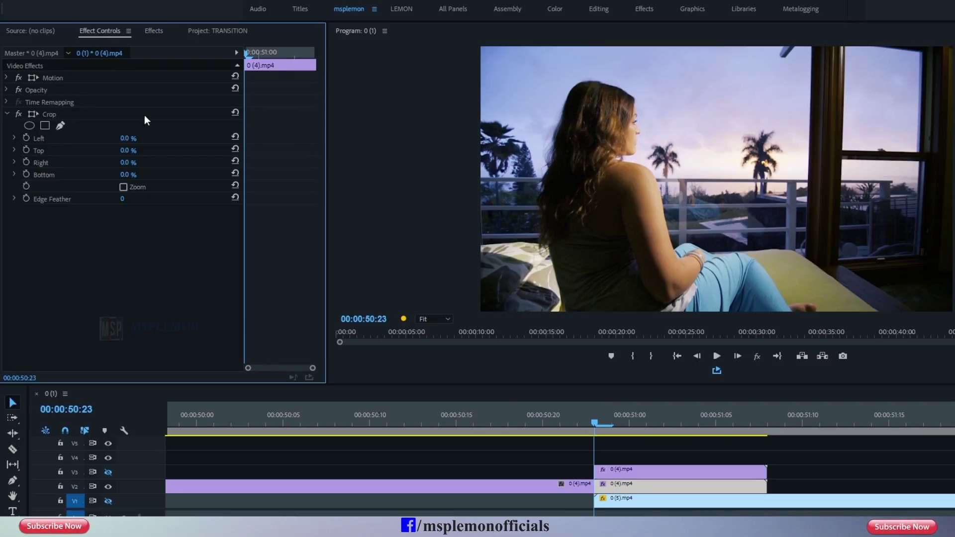
{"action": "left_click", "coordinate": [134, 171]}
{"action": "type", "text": "50"}
{"action": "key", "text": "Return"}
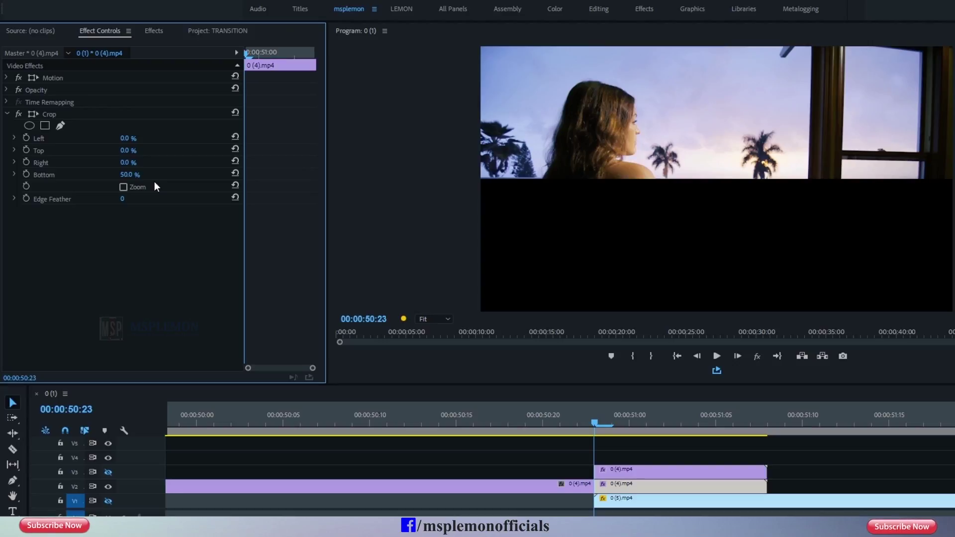
Compare both crops around 50:23 with all tracks visible, then select the upper cropped copy.
{"action": "left_click_drag", "start_coordinate": [598, 424], "coordinate": [609, 424]}
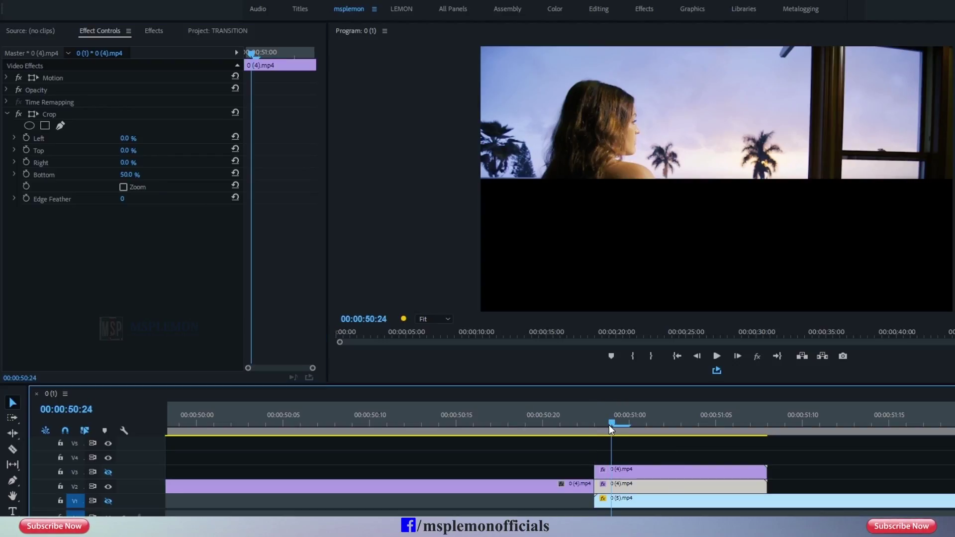
{"action": "left_click", "coordinate": [109, 475]}
{"action": "left_click", "coordinate": [109, 475]}
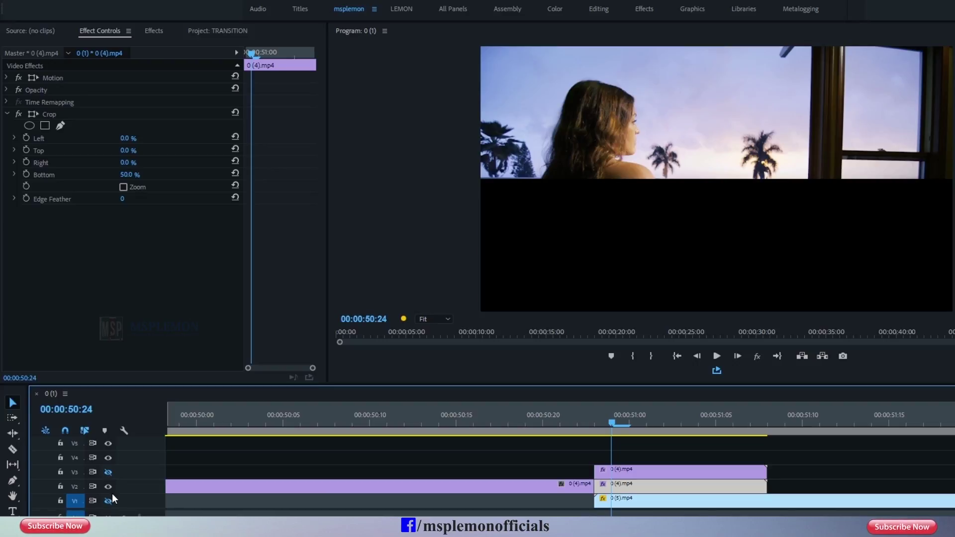
{"action": "left_click", "coordinate": [108, 501]}
{"action": "left_click", "coordinate": [109, 472]}
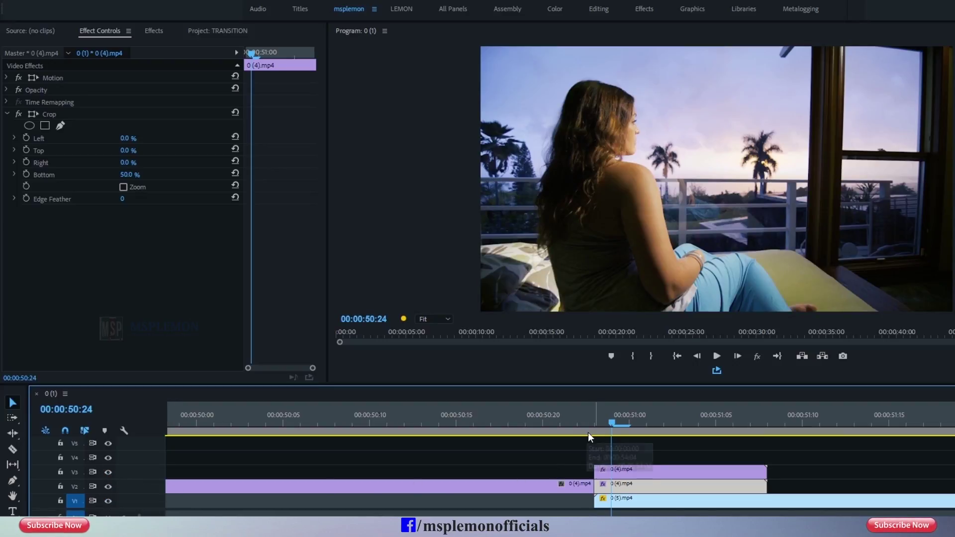
{"action": "key", "text": "Right"}
{"action": "key", "text": "Right"}
{"action": "key", "text": "Left"}
{"action": "key", "text": "Left"}
{"action": "key", "text": "Left"}
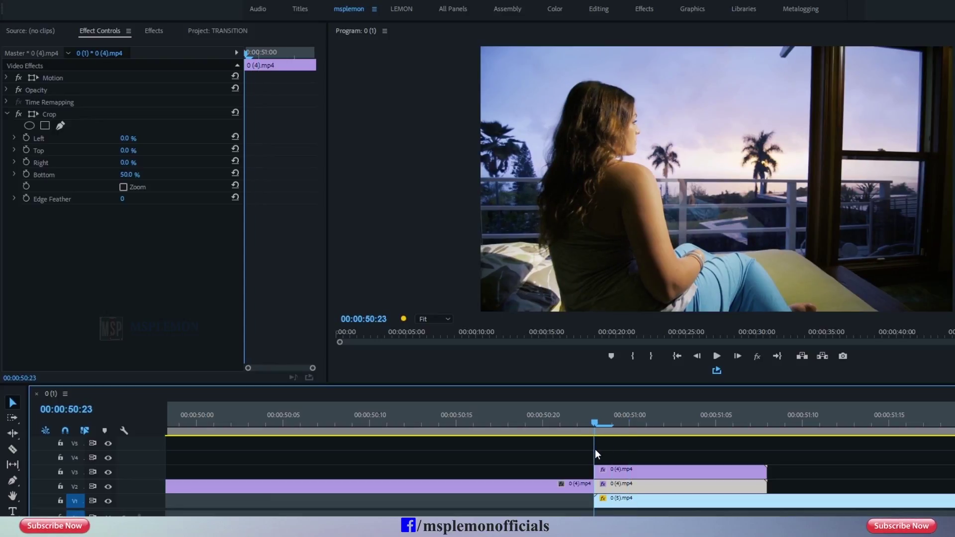
{"action": "left_click", "coordinate": [610, 472]}
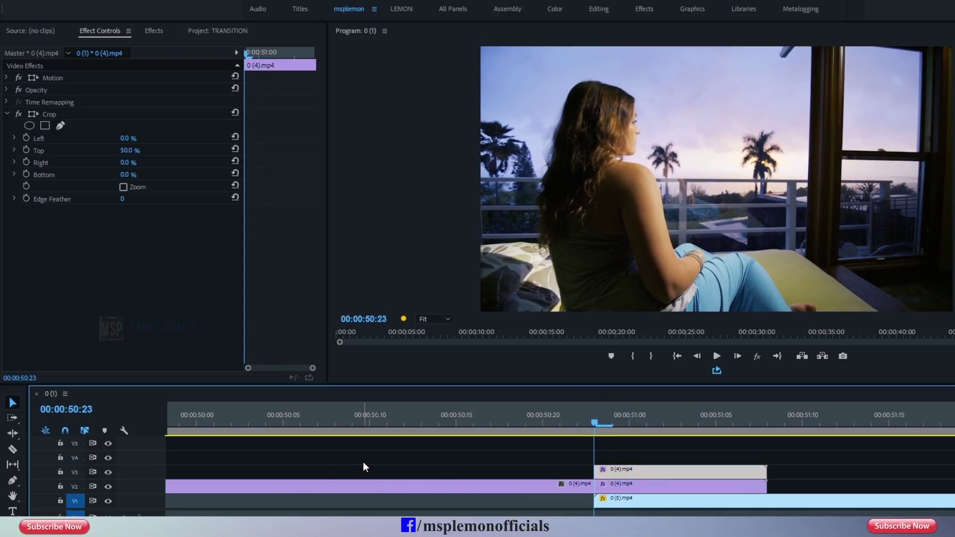
{"action": "left_click", "coordinate": [150, 30]}
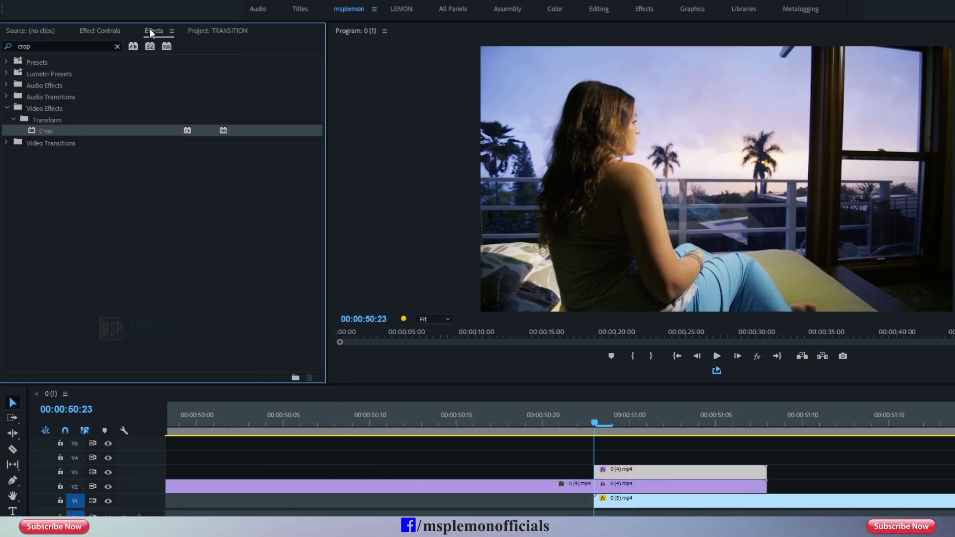
Search 'transfor', drop Transform onto the V3 copy, and hide tracks V2 and V1.
{"action": "left_click", "coordinate": [117, 47]}
{"action": "type", "text": "trans"}
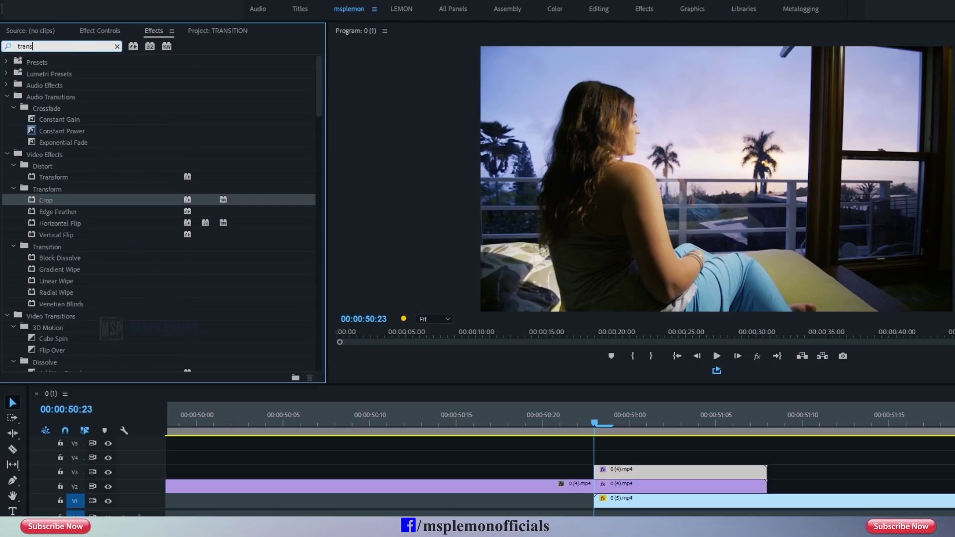
{"action": "type", "text": "for"}
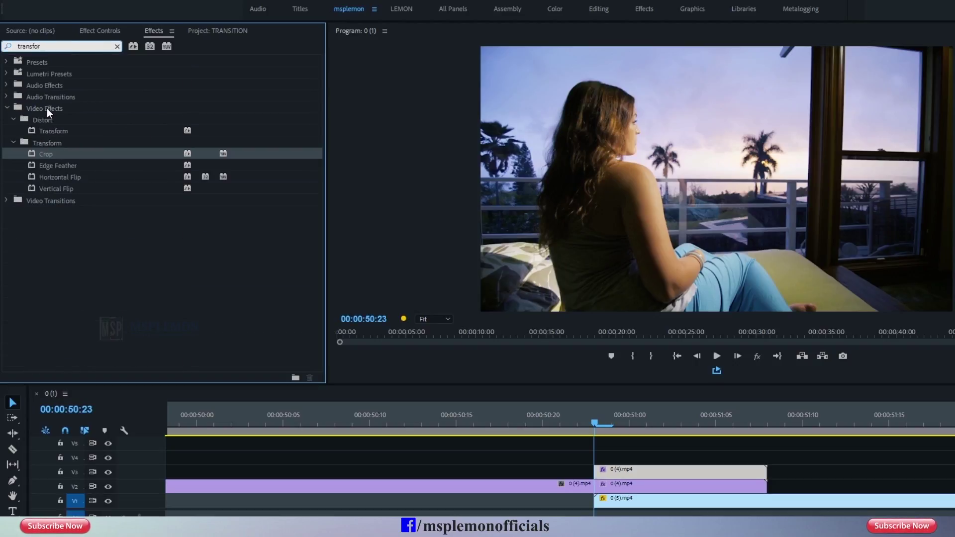
{"action": "mouse_move", "coordinate": [53, 131]}
{"action": "left_mouse_down"}
{"action": "mouse_move", "coordinate": [597, 443]}
{"action": "mouse_move", "coordinate": [614, 473]}
{"action": "left_mouse_up"}
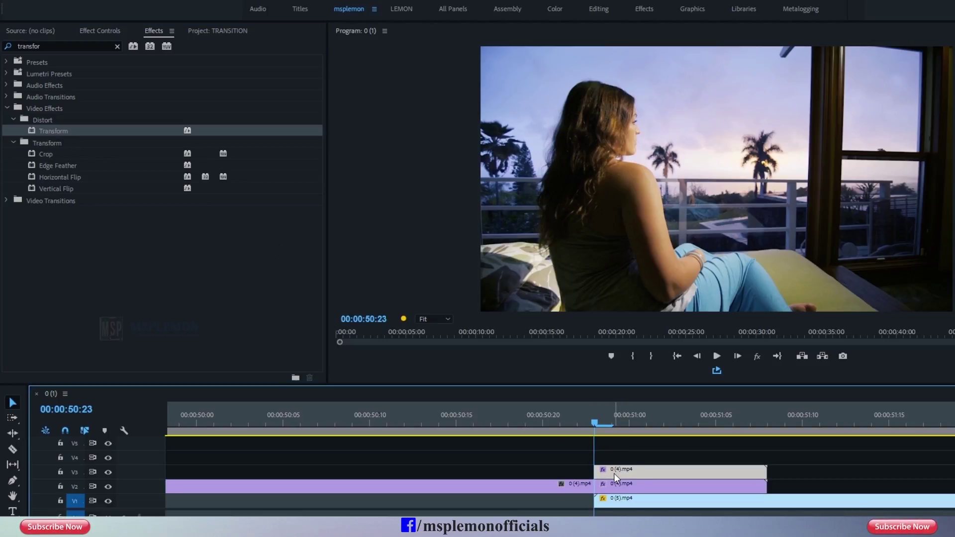
{"action": "left_click", "coordinate": [107, 486]}
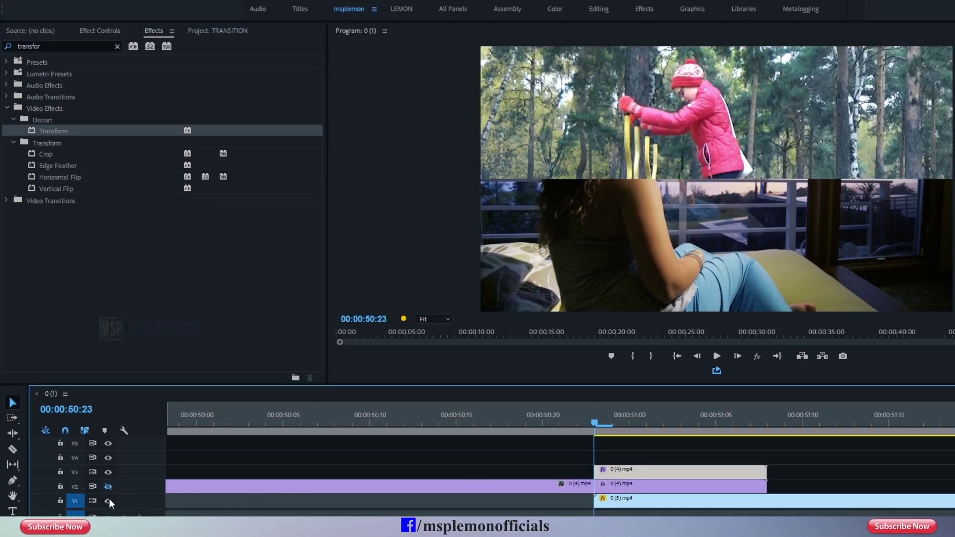
{"action": "left_click", "coordinate": [108, 500]}
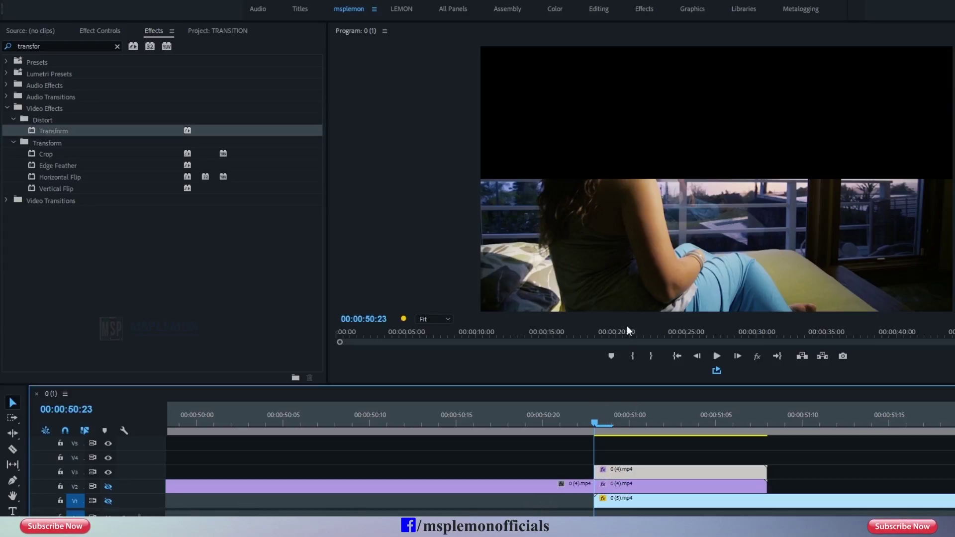
Keyframe the V3 copy's Transform Position Y from 540 at 50:23 to 1117 at 51:07.
{"action": "left_click", "coordinate": [92, 31]}
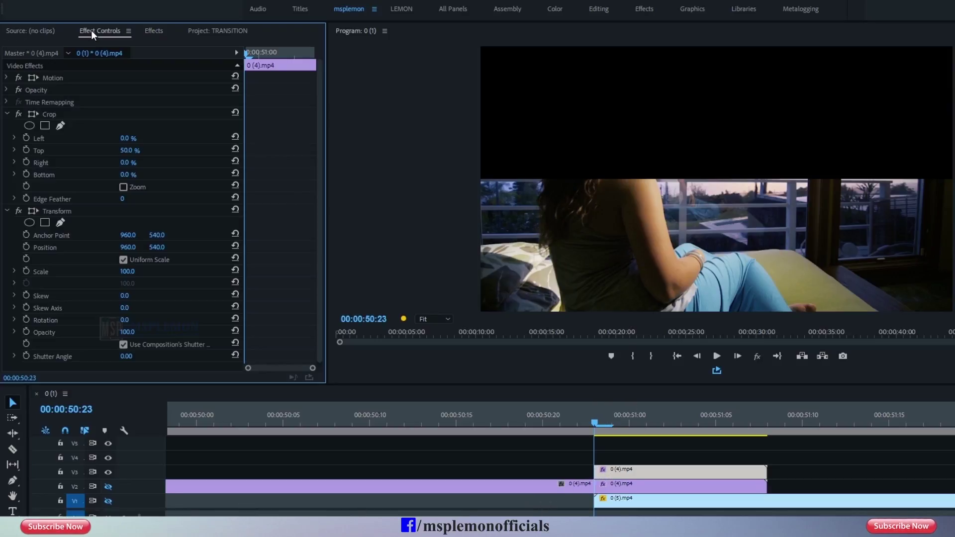
{"action": "left_click", "coordinate": [43, 114]}
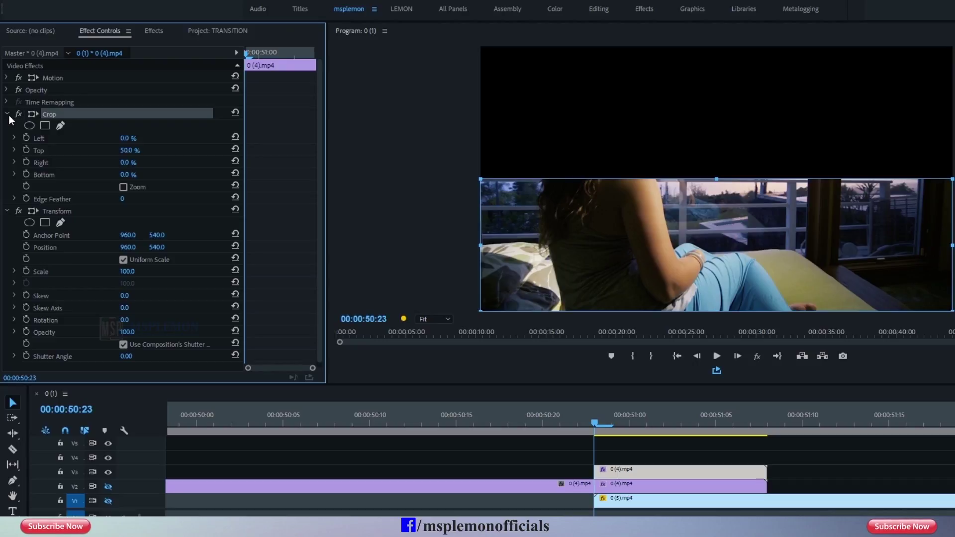
{"action": "left_click", "coordinate": [8, 114]}
{"action": "left_click", "coordinate": [58, 127]}
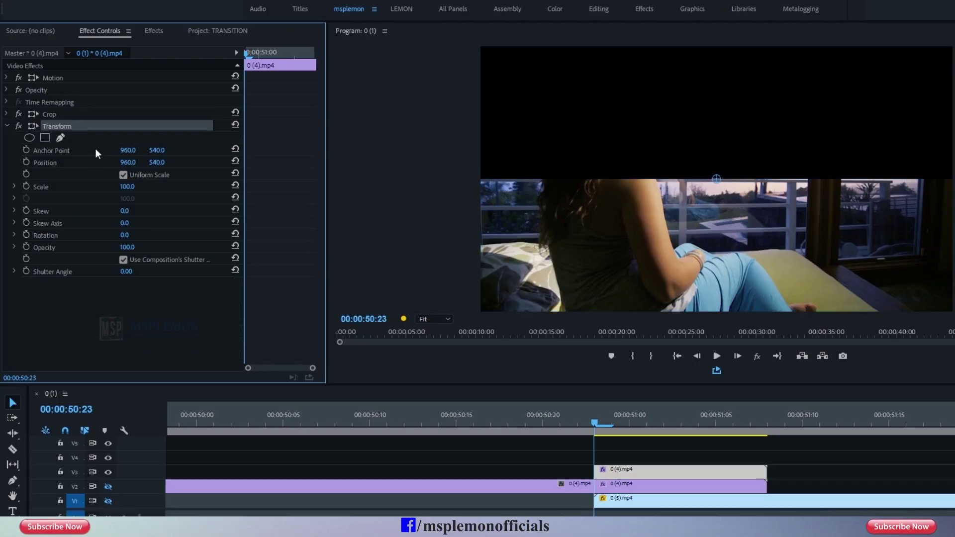
{"action": "left_click", "coordinate": [28, 165]}
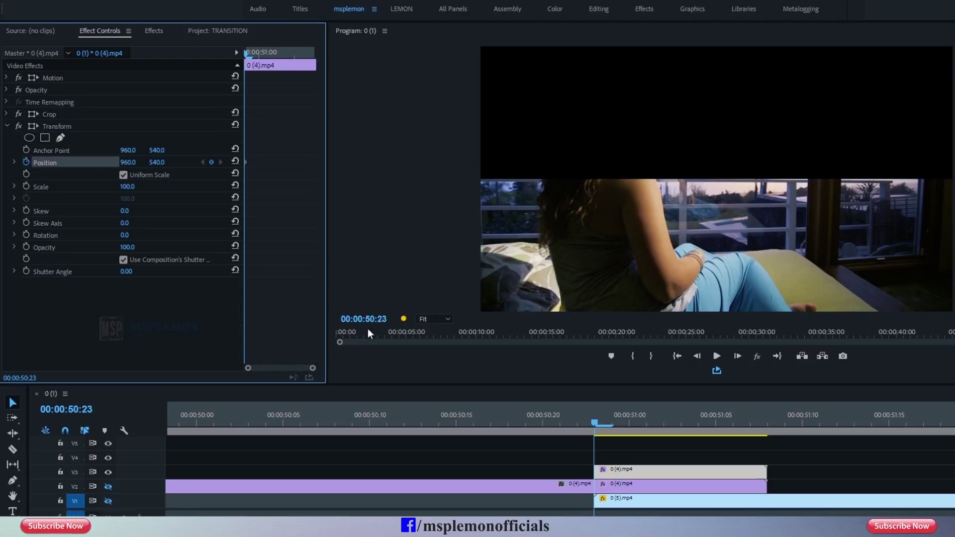
{"action": "left_click", "coordinate": [602, 471]}
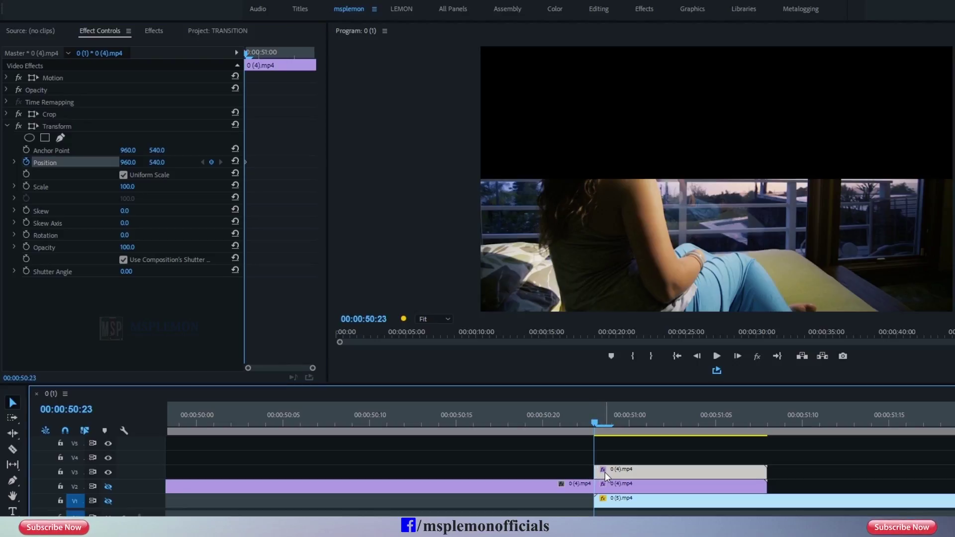
{"action": "left_click_drag", "start_coordinate": [595, 422], "coordinate": [762, 440]}
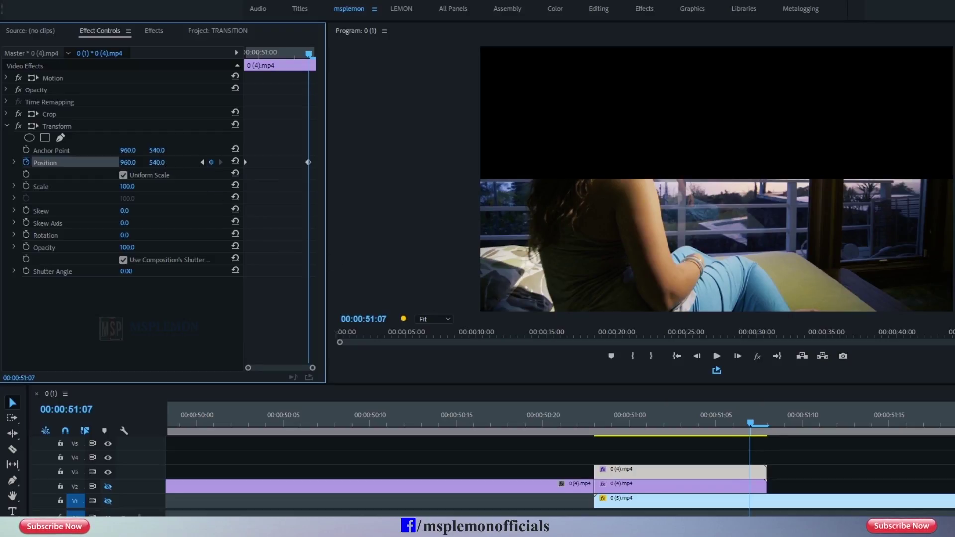
{"action": "left_click_drag", "start_coordinate": [156, 162], "coordinate": [199, 162]}
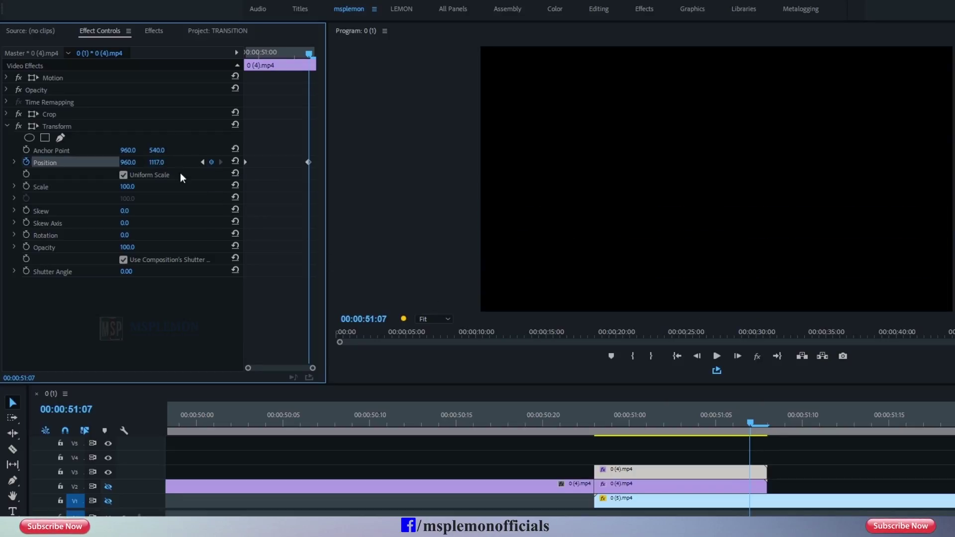
{"action": "left_click_drag", "start_coordinate": [620, 428], "coordinate": [595, 430]}
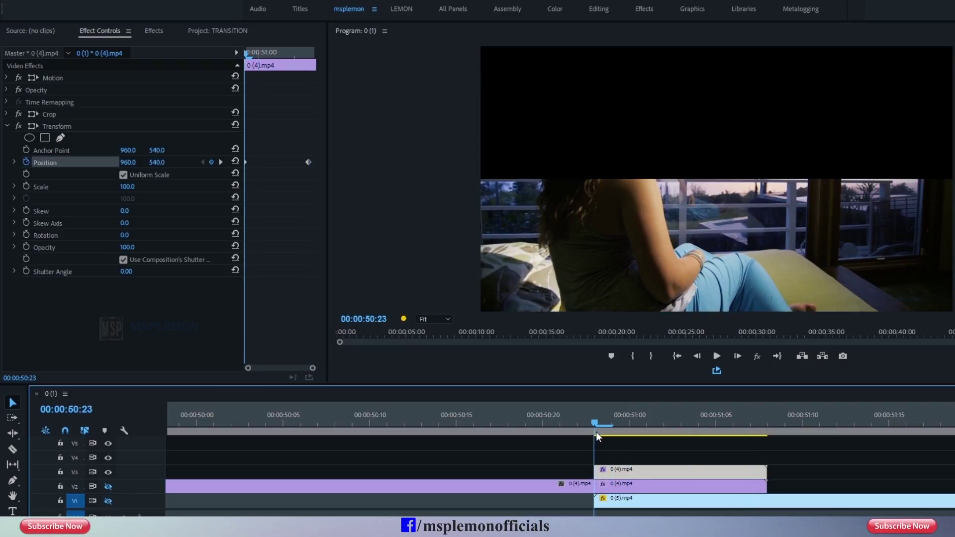
Hide V3, show V2, and select the bottom-cropped V2 copy to view its Crop.
{"action": "left_click", "coordinate": [607, 487]}
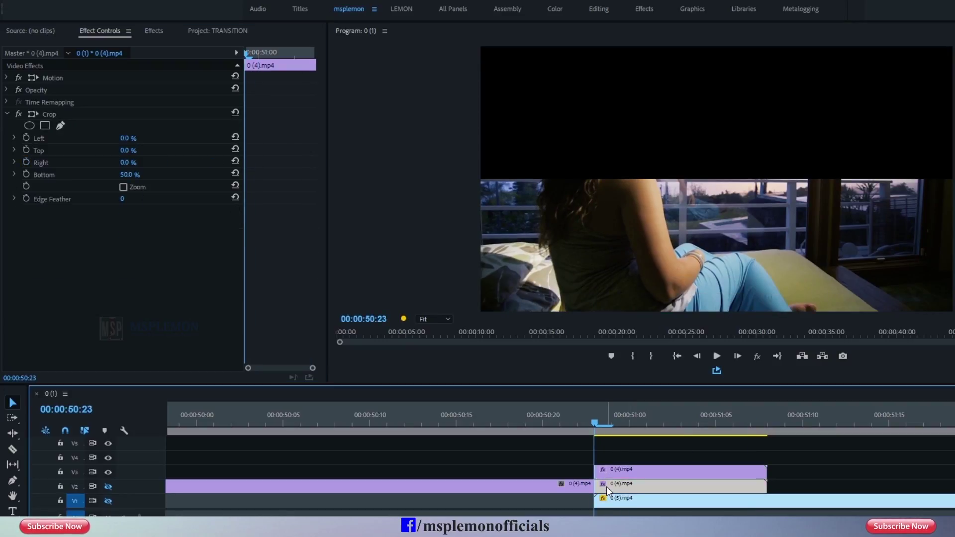
{"action": "left_click", "coordinate": [608, 471]}
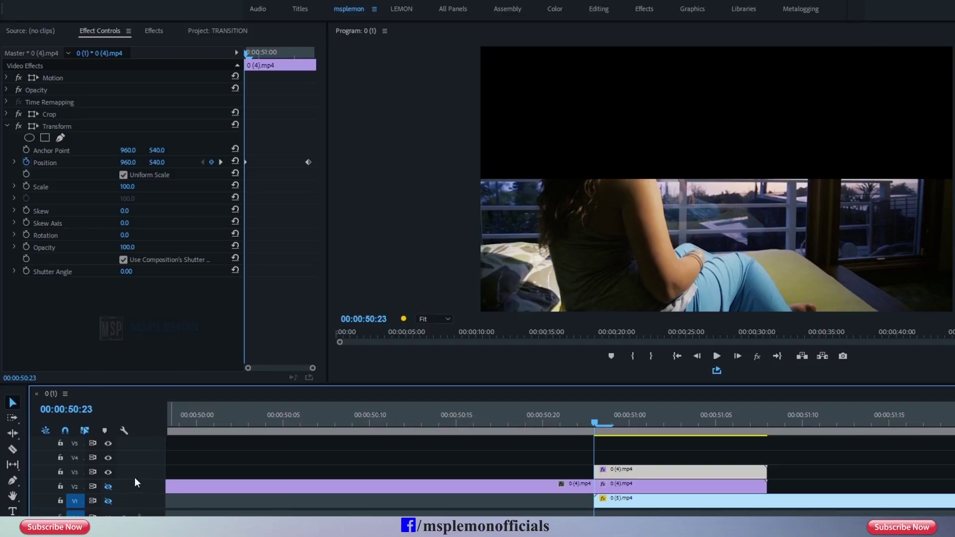
{"action": "left_click", "coordinate": [109, 476]}
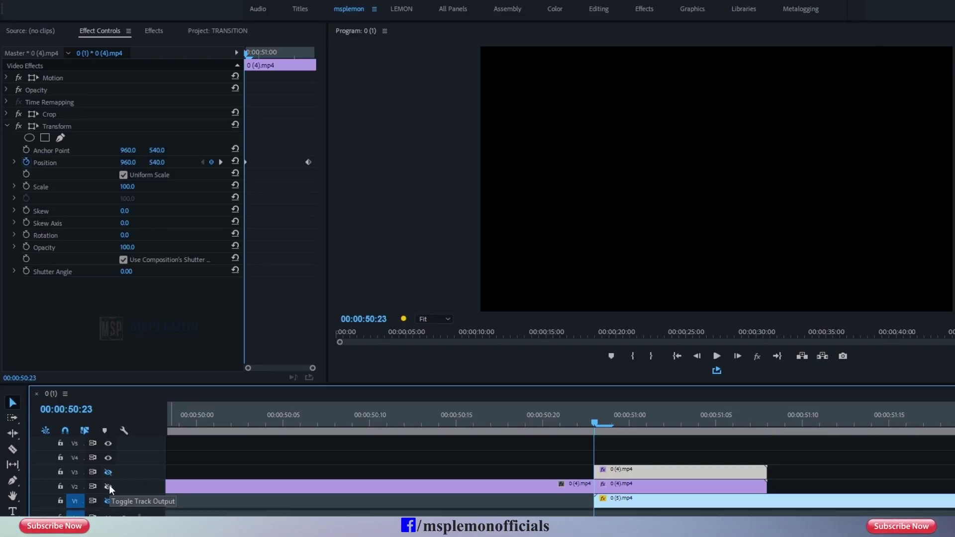
{"action": "left_click", "coordinate": [108, 475]}
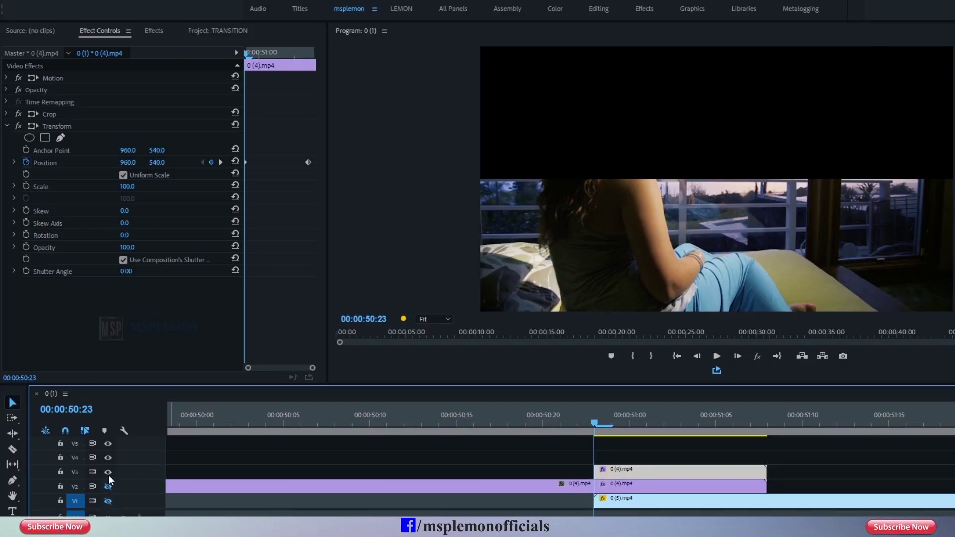
{"action": "left_click", "coordinate": [108, 475]}
{"action": "left_click", "coordinate": [107, 485]}
{"action": "left_click", "coordinate": [607, 488]}
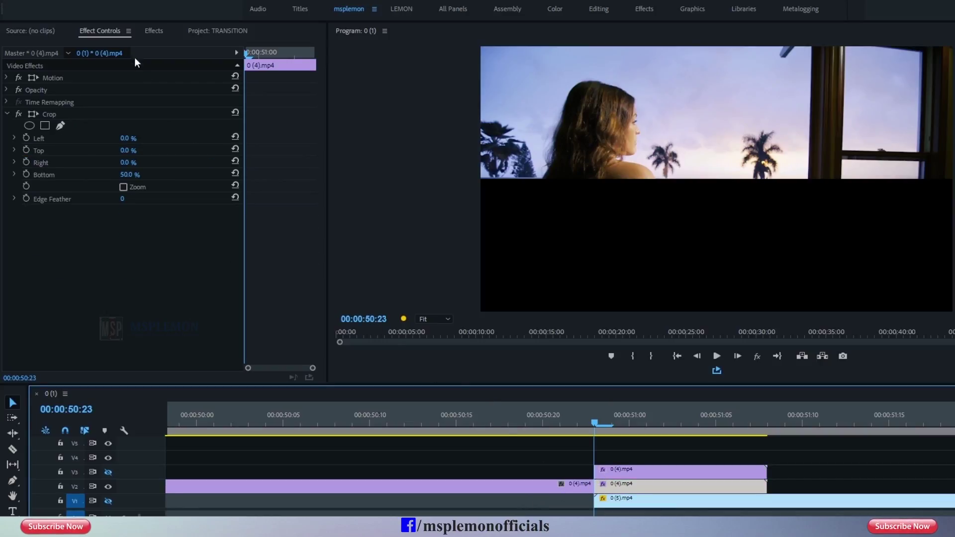
Apply Transform to the top-half V2 copy and collapse its Crop settings.
{"action": "left_click", "coordinate": [154, 32]}
{"action": "left_click_drag", "start_coordinate": [55, 132], "coordinate": [604, 482]}
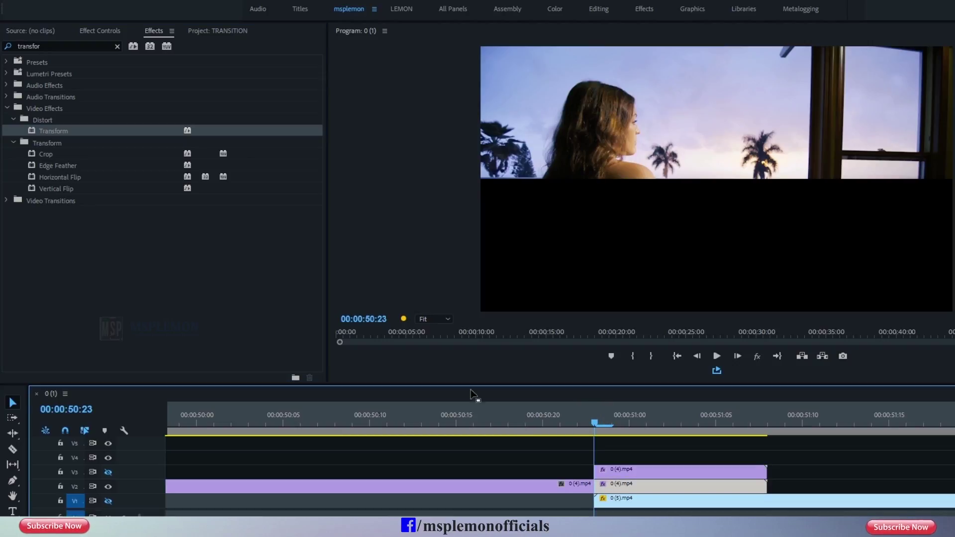
{"action": "left_click", "coordinate": [107, 28]}
{"action": "left_click", "coordinate": [26, 117]}
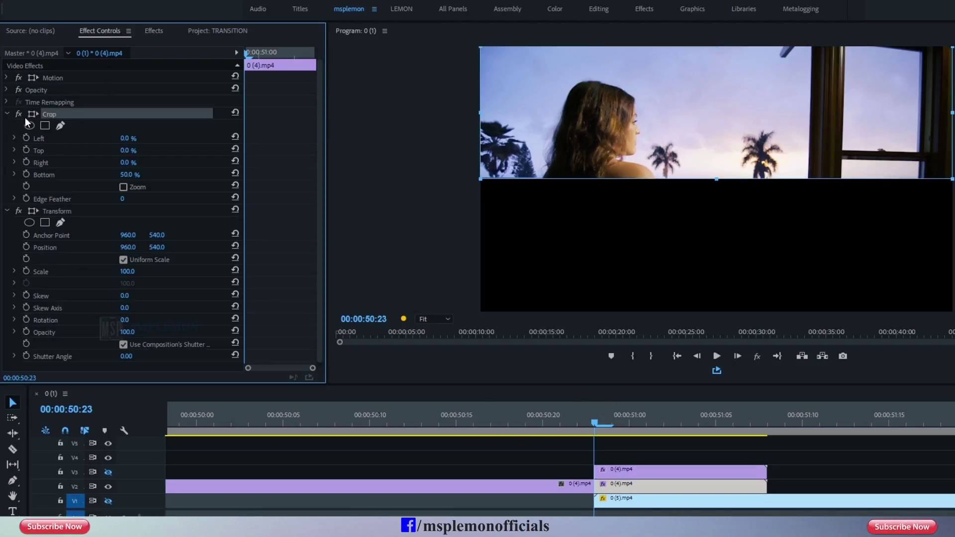
{"action": "left_click", "coordinate": [6, 115]}
{"action": "left_click", "coordinate": [58, 127]}
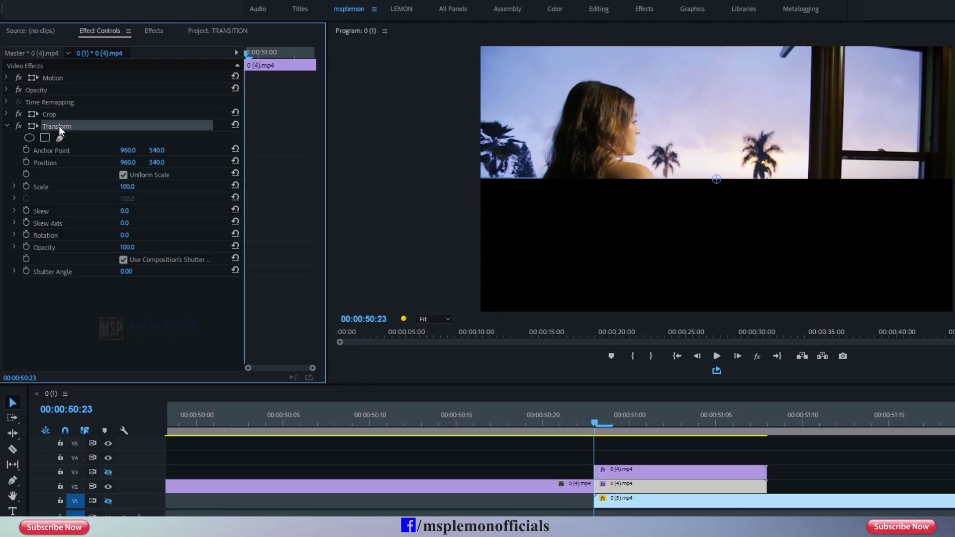
Keyframe Transform Position Y from 540 at 50:23 to -26 at 51:07.
{"action": "left_click", "coordinate": [28, 162]}
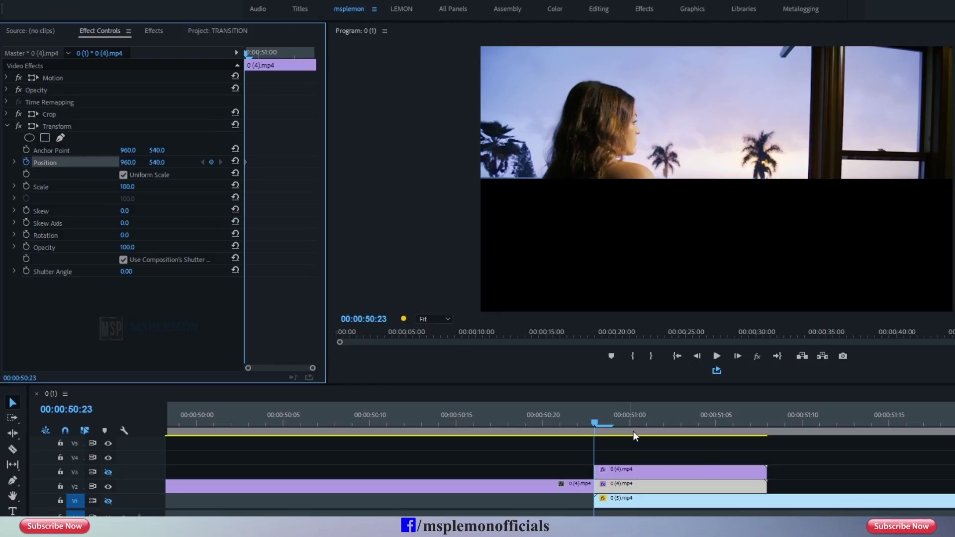
{"action": "left_click_drag", "start_coordinate": [633, 431], "coordinate": [749, 426]}
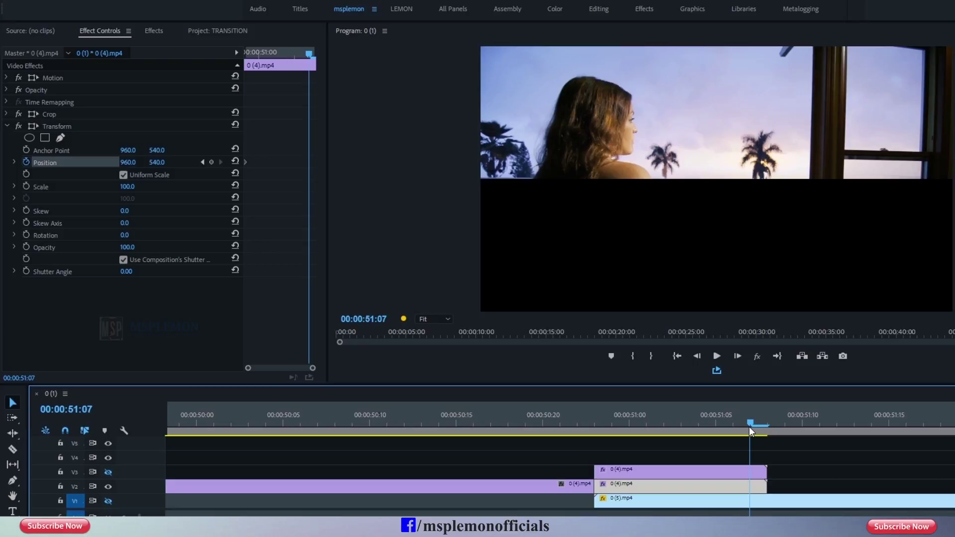
{"action": "left_click", "coordinate": [211, 162]}
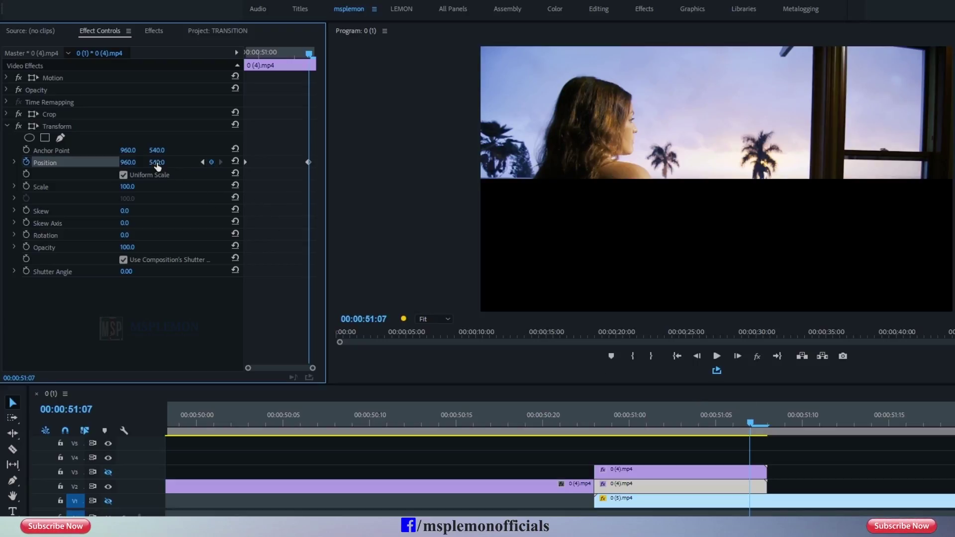
{"action": "left_click_drag", "start_coordinate": [157, 166], "coordinate": [62, 166]}
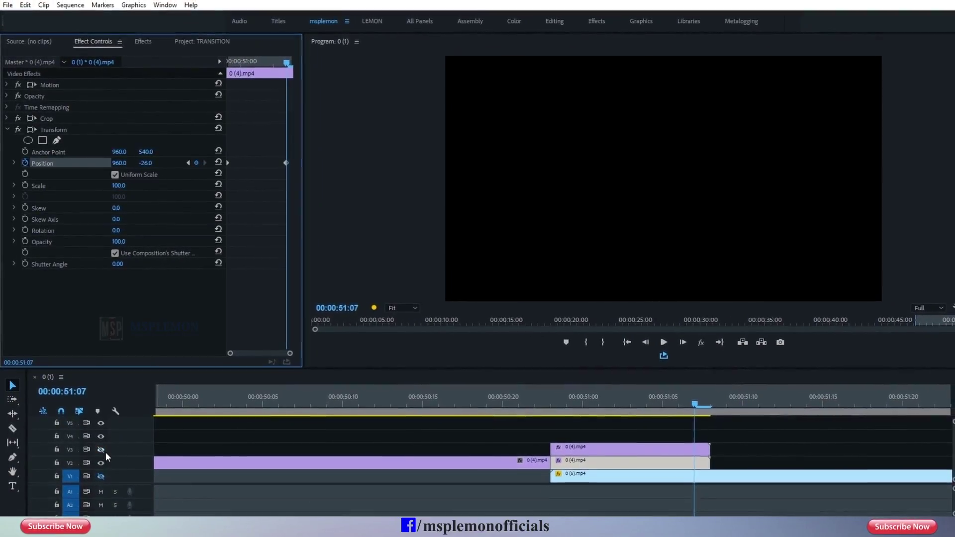
Turn V3 and V1 back on and play the split-screen slide from before the cut.
{"action": "left_click", "coordinate": [101, 450]}
{"action": "left_click", "coordinate": [98, 463]}
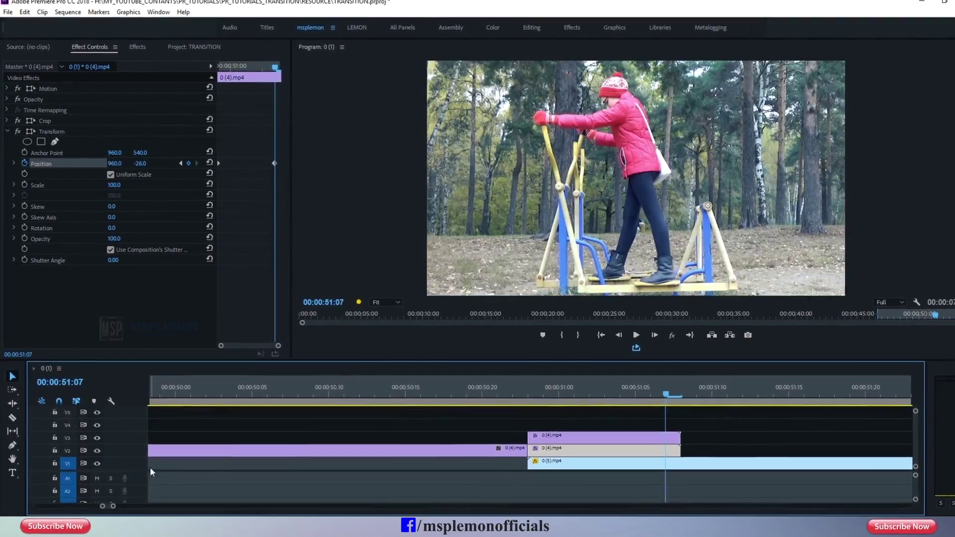
{"action": "left_click_drag", "start_coordinate": [451, 390], "coordinate": [391, 388]}
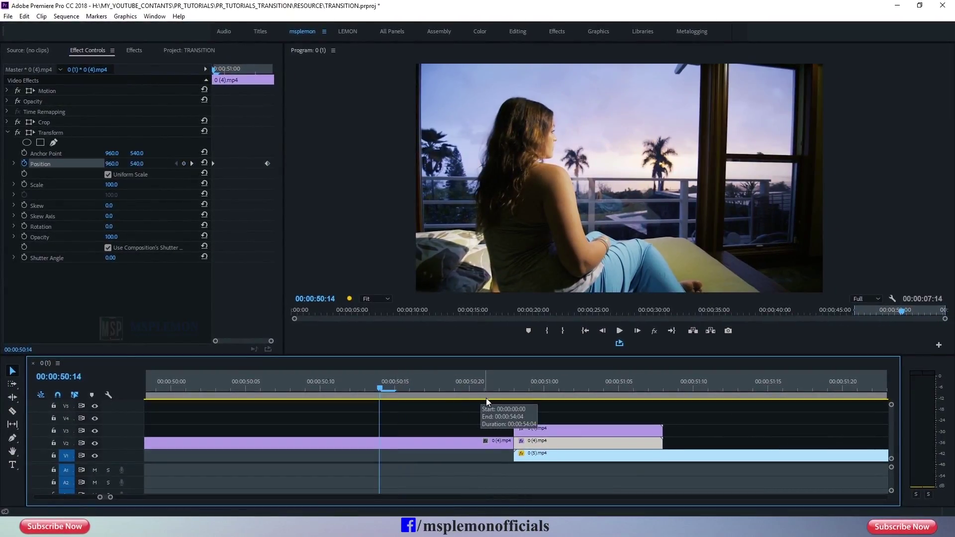
{"action": "key", "text": "minus"}
{"action": "key", "text": "minus"}
{"action": "key", "text": "minus"}
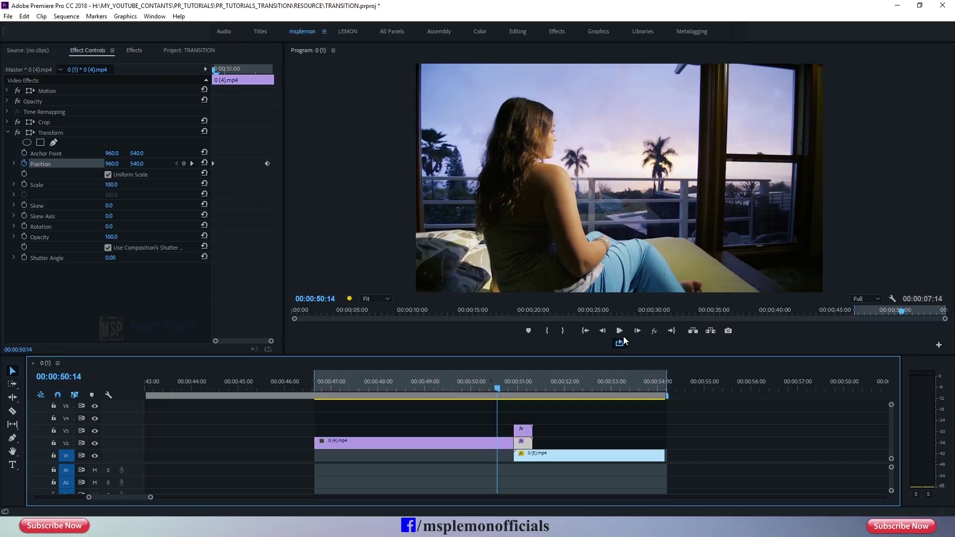
{"action": "left_click", "coordinate": [621, 333]}
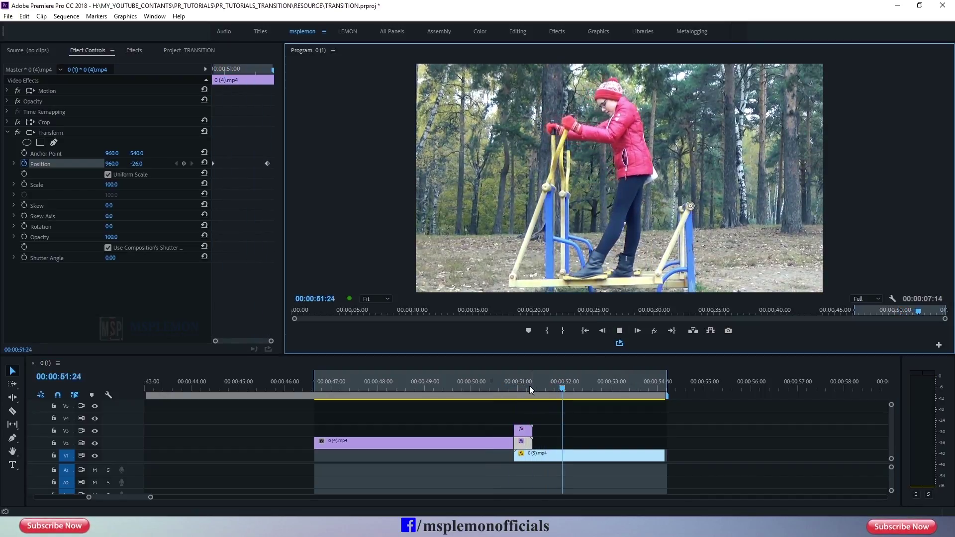
Stop at 00:00:51:01 mid-transition and select the final Position keyframe.
{"action": "left_click_drag", "start_coordinate": [529, 385], "coordinate": [520, 399]}
{"action": "key", "text": "equal"}
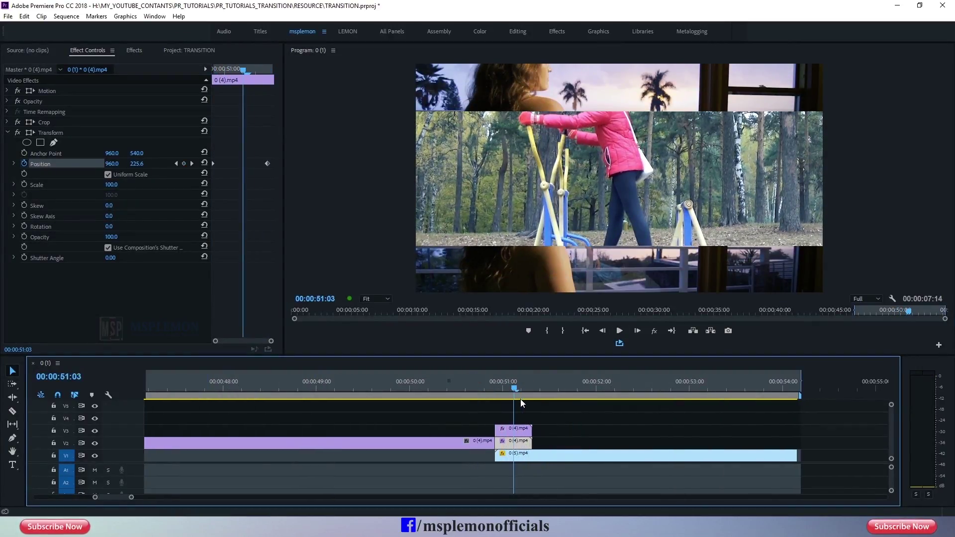
{"action": "key", "text": "equal"}
{"action": "left_click_drag", "start_coordinate": [511, 388], "coordinate": [483, 389]}
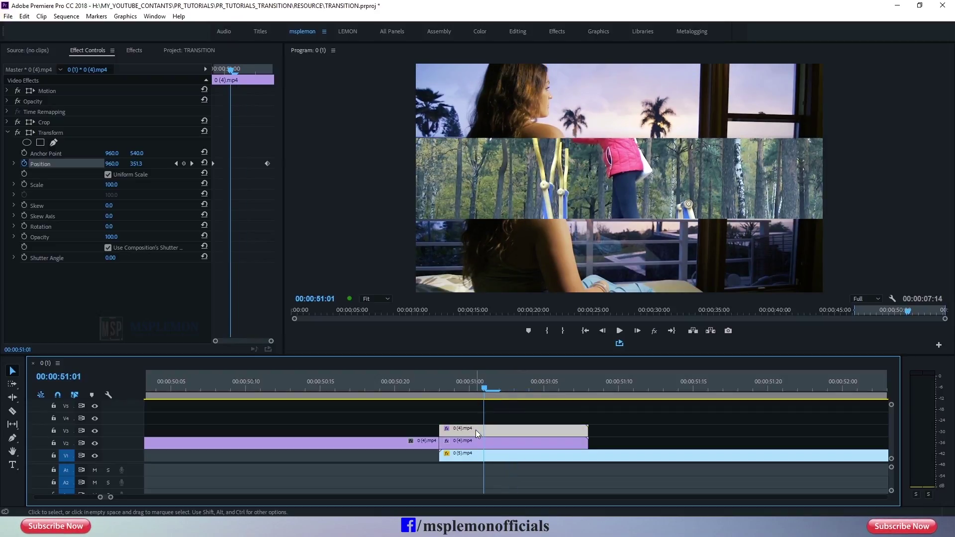
{"action": "mouse_move", "coordinate": [271, 154]}
{"action": "left_mouse_down"}
{"action": "mouse_move", "coordinate": [231, 168]}
{"action": "mouse_move", "coordinate": [240, 193]}
{"action": "left_mouse_up"}
Reshape the bottom-half clip's Position velocity curve so its slide eases sharply.
{"action": "left_click", "coordinate": [14, 164]}
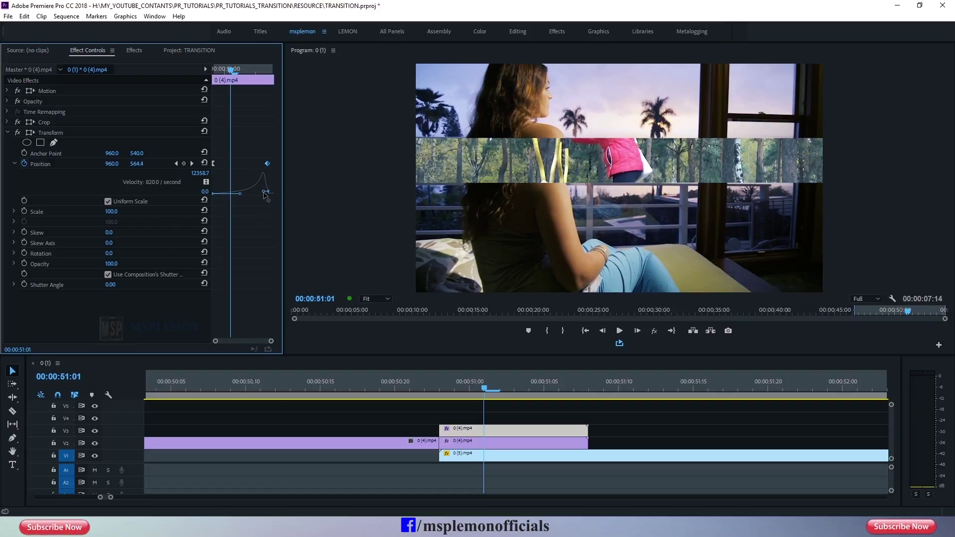
{"action": "left_click", "coordinate": [472, 431]}
{"action": "left_click_drag", "start_coordinate": [269, 151], "coordinate": [239, 170]}
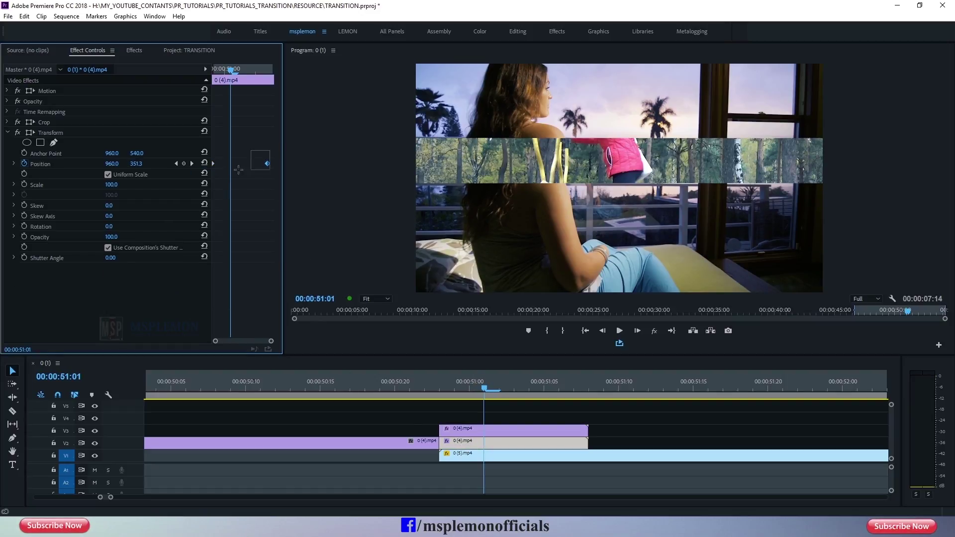
{"action": "left_click", "coordinate": [14, 164]}
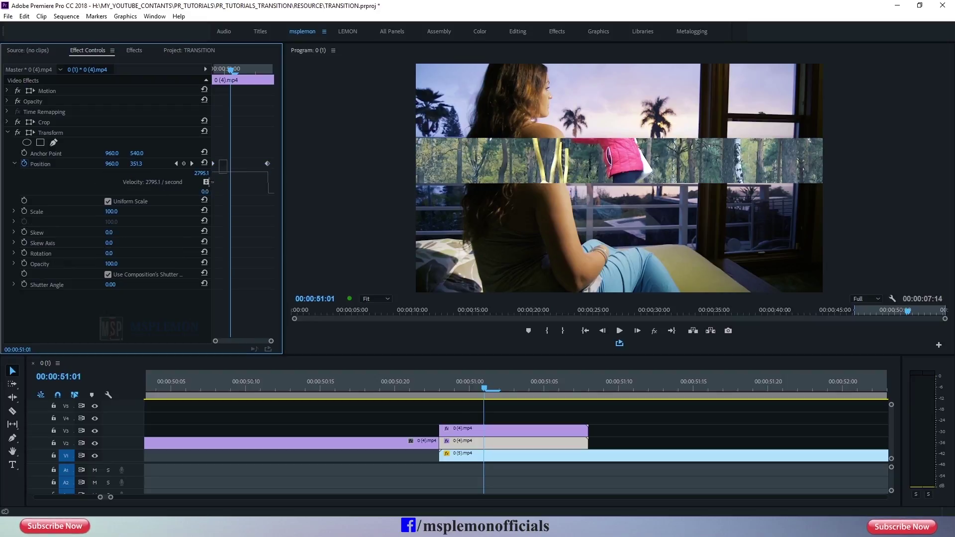
{"action": "left_click_drag", "start_coordinate": [225, 206], "coordinate": [239, 194]}
{"action": "left_click_drag", "start_coordinate": [266, 172], "coordinate": [272, 188]}
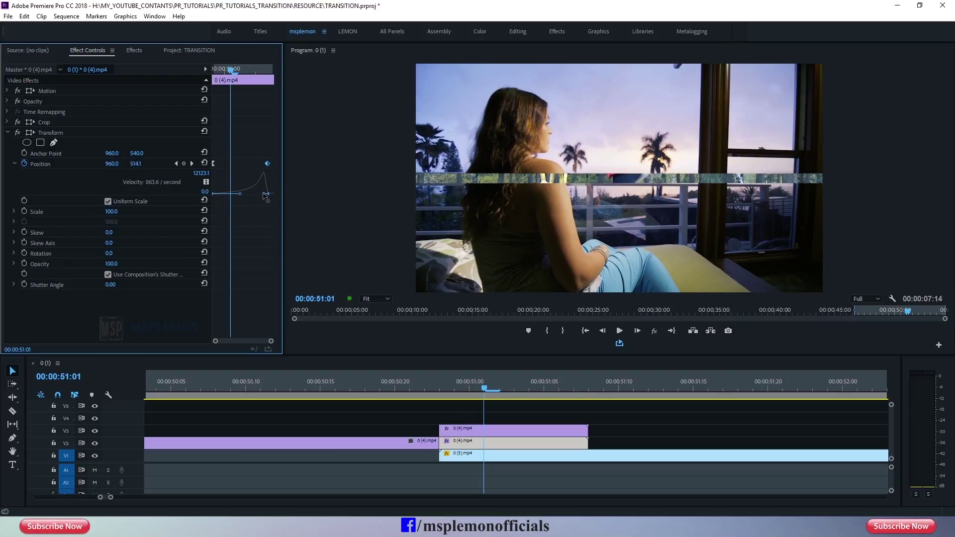
{"action": "key", "text": "Right"}
{"action": "key", "text": "minus"}
{"action": "key", "text": "minus"}
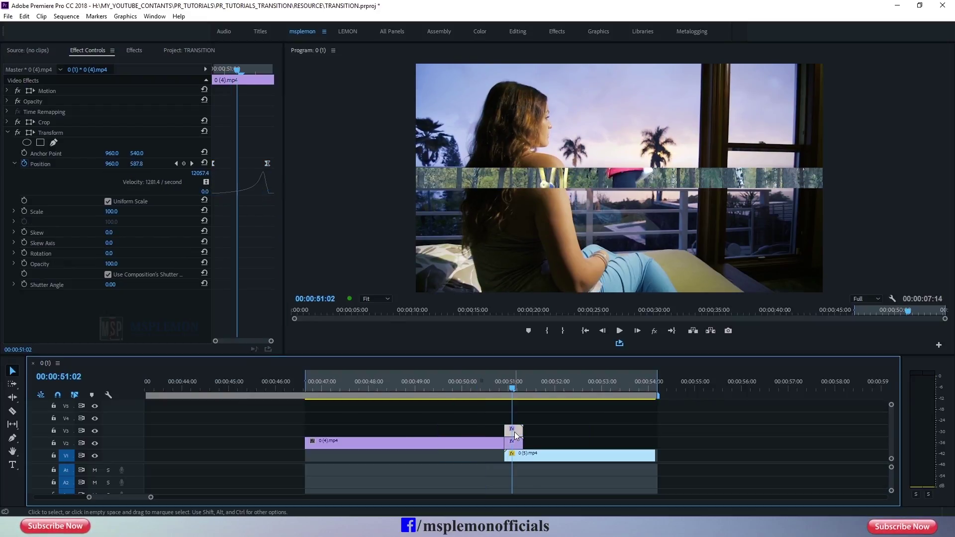
Turn off Use Composition's Shutter Angle and set the Transform shutter angle to 180.
{"action": "left_click", "coordinate": [108, 274]}
{"action": "left_click", "coordinate": [128, 284]}
{"action": "key", "text": "Escape"}
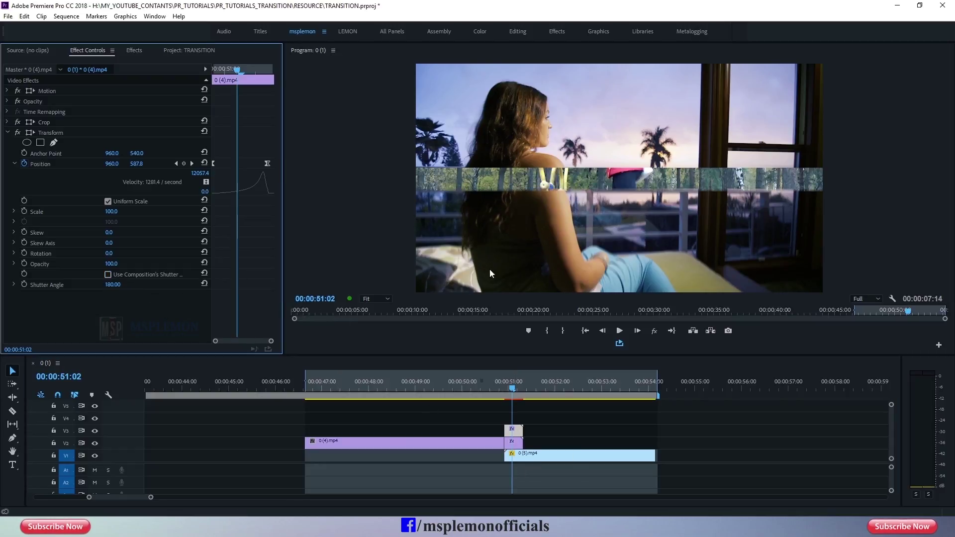
{"action": "key", "text": "ctrl+z"}
{"action": "left_click", "coordinate": [108, 275]}
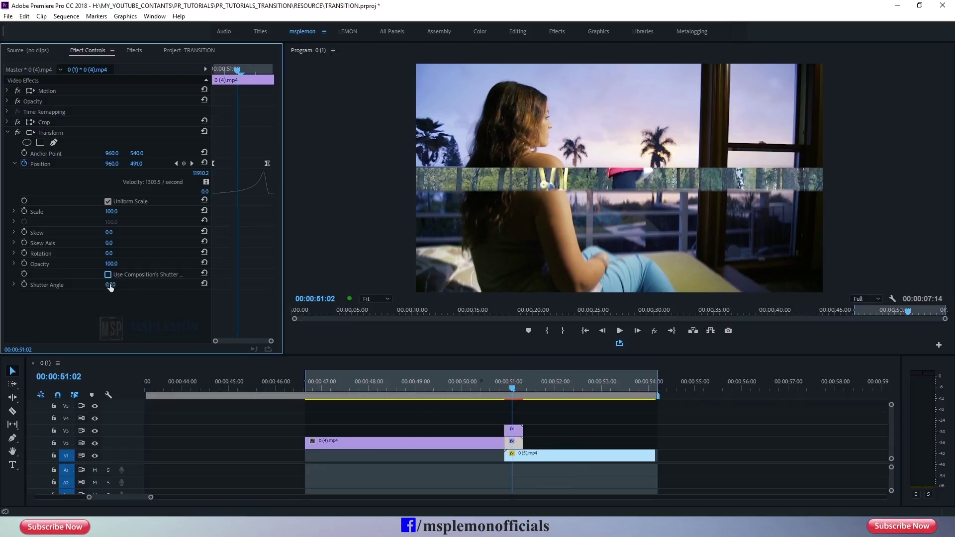
{"action": "type", "text": "180"}
{"action": "key", "text": "Return"}
{"action": "left_click", "coordinate": [312, 397]}
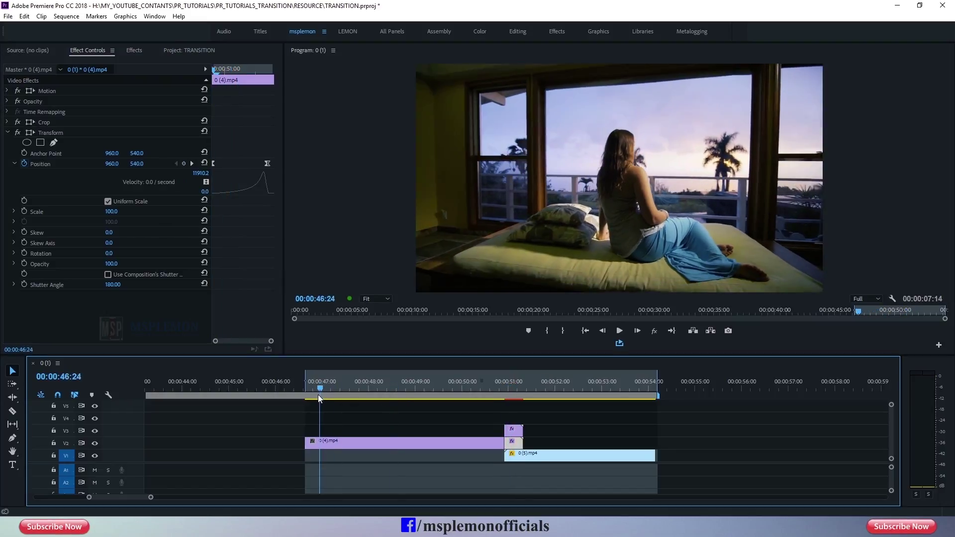
Play back the split-screen slide transition, then stop playback.
{"action": "left_click", "coordinate": [619, 330]}
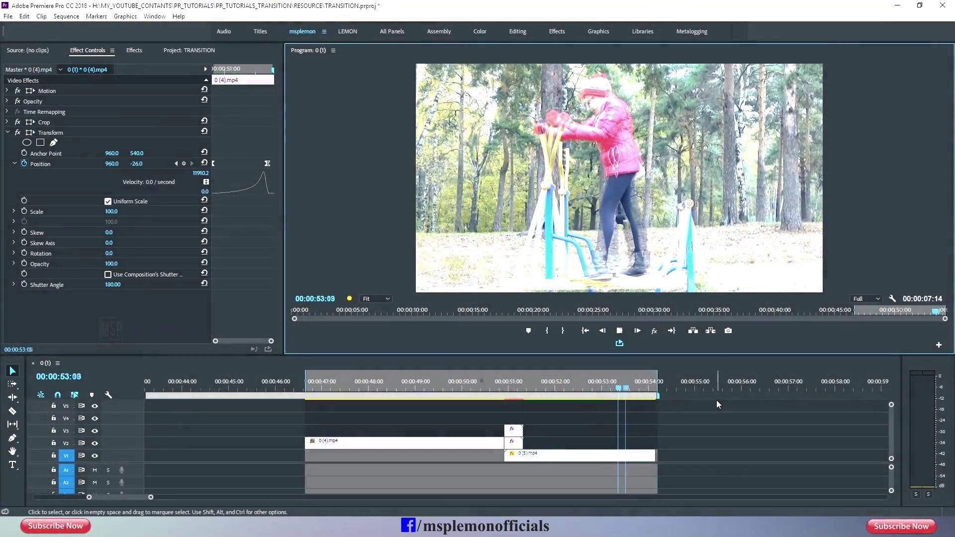
{"action": "key", "text": "space"}
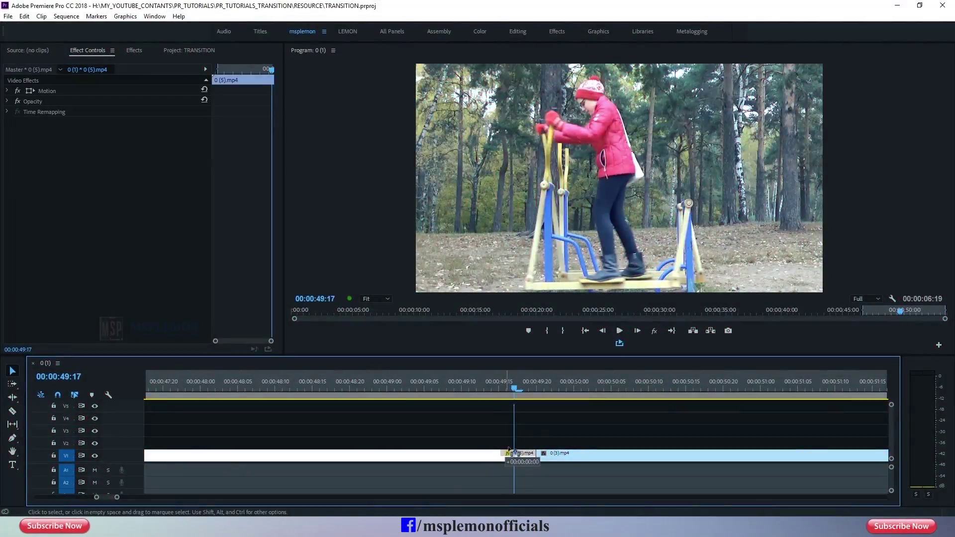
Move 0 (5).mp4 up to V2 and place the playhead at 00:00:49:20.
{"action": "left_click_drag", "start_coordinate": [508, 450], "coordinate": [567, 445]}
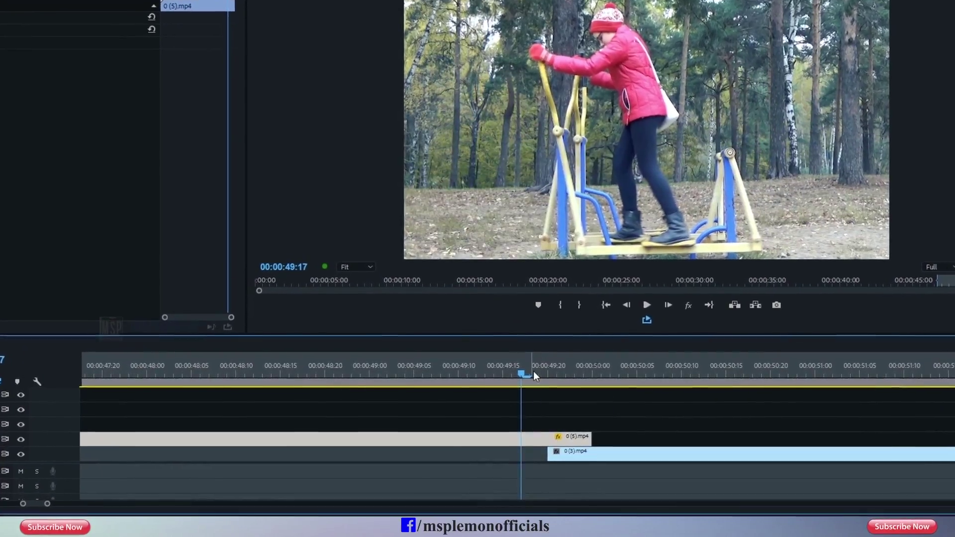
{"action": "left_click", "coordinate": [544, 377]}
{"action": "left_click_drag", "start_coordinate": [559, 374], "coordinate": [556, 381]}
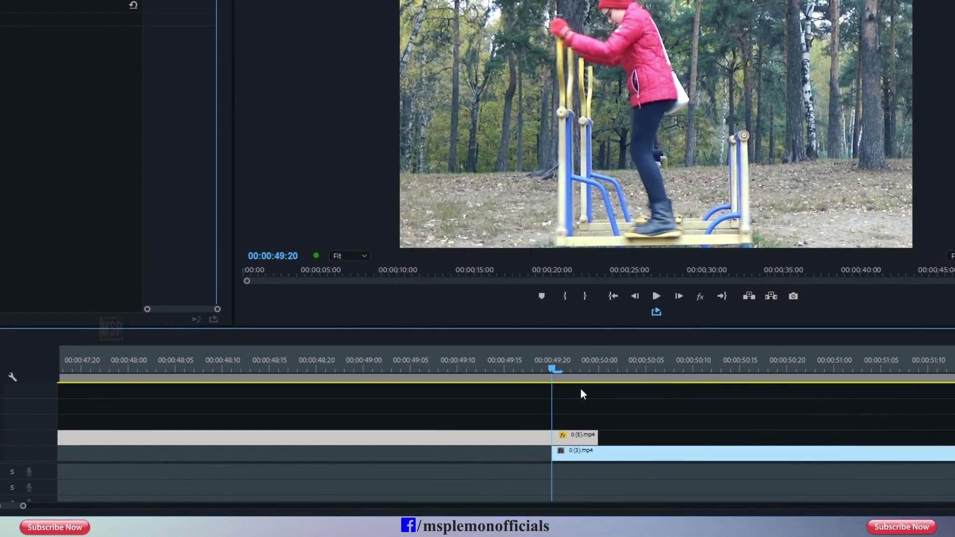
{"action": "scroll", "coordinate": [581, 389], "scroll_direction": "up", "scroll_amount": 2, "text": "alt"}
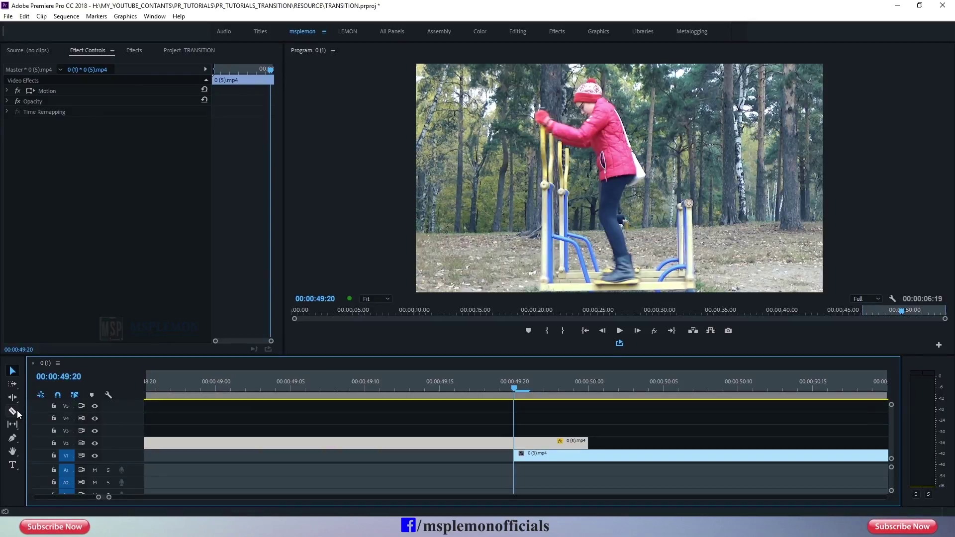
Razor-cut the V2 clip at each frame from 49:20 through 49:24.
{"action": "left_click", "coordinate": [18, 413]}
{"action": "left_click", "coordinate": [515, 442]}
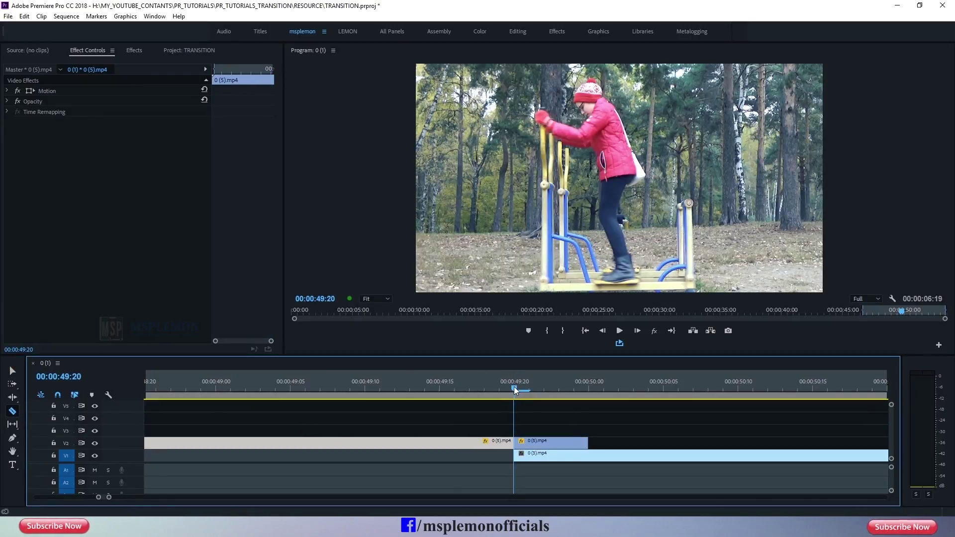
{"action": "left_click_drag", "start_coordinate": [514, 388], "coordinate": [523, 391]}
{"action": "left_click", "coordinate": [528, 442]}
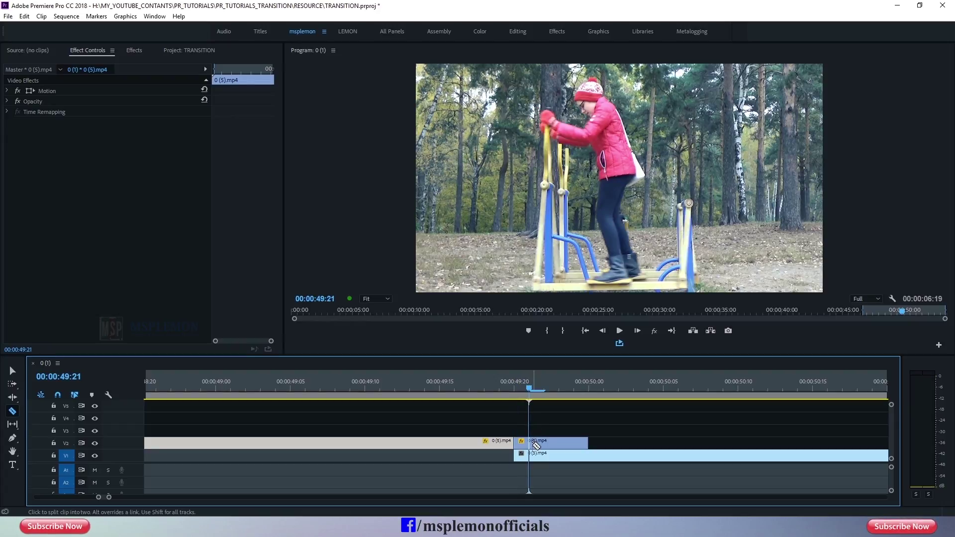
{"action": "left_click_drag", "start_coordinate": [535, 379], "coordinate": [549, 377]}
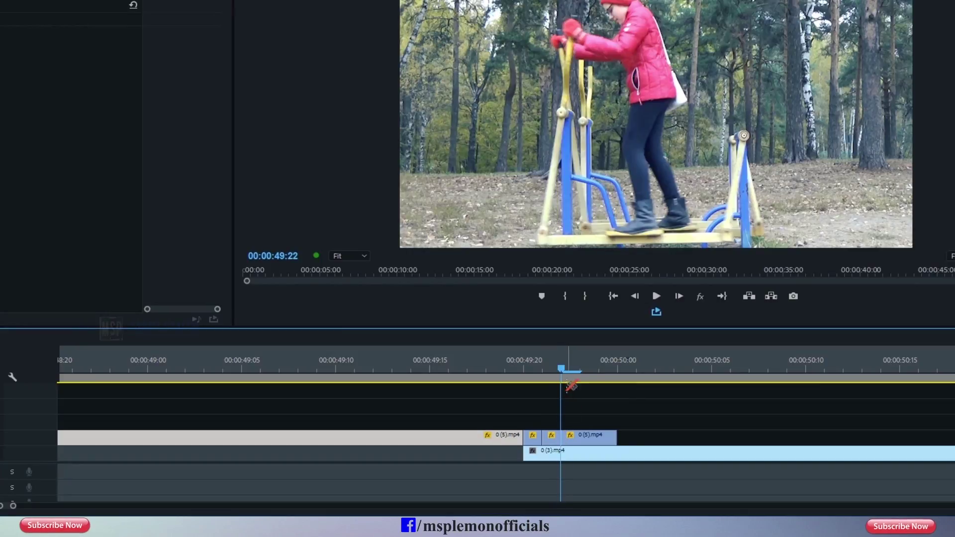
{"action": "left_click_drag", "start_coordinate": [560, 369], "coordinate": [579, 371]}
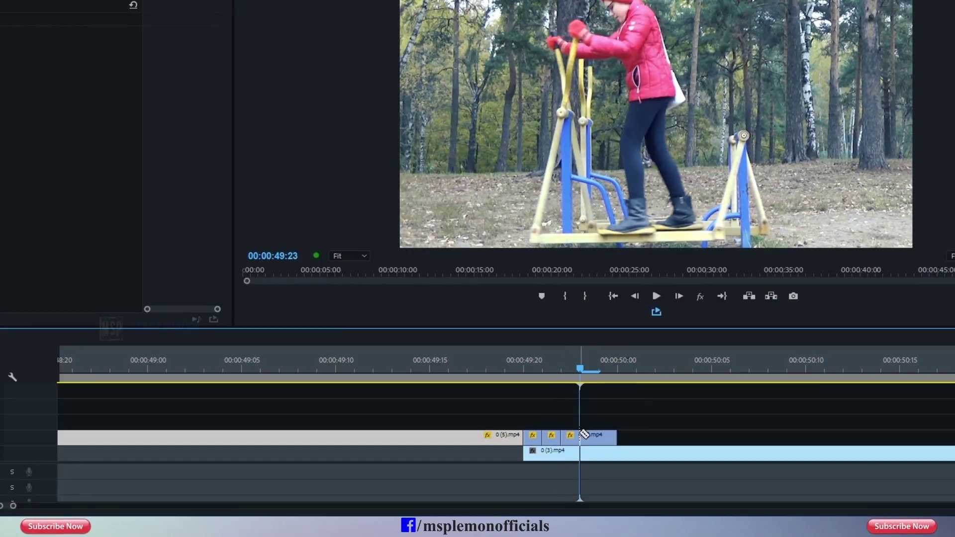
{"action": "left_click_drag", "start_coordinate": [579, 369], "coordinate": [595, 369]}
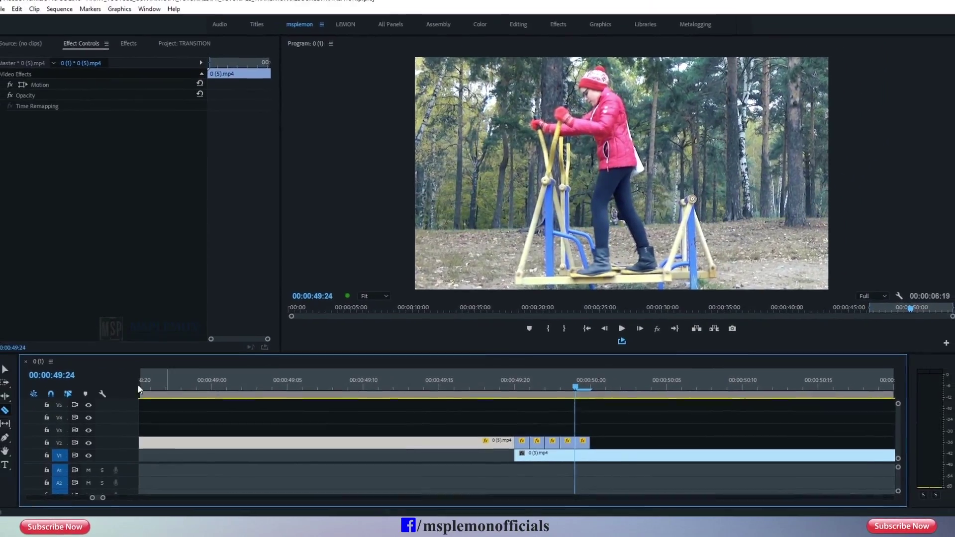
{"action": "left_click_drag", "start_coordinate": [491, 395], "coordinate": [528, 395]}
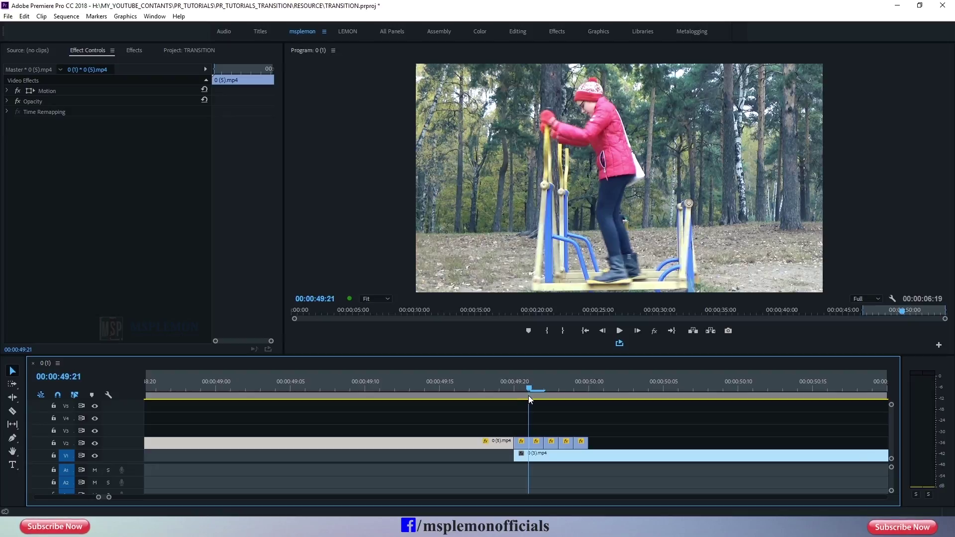
Delete two alternate one-frame slices and shift the last slice later to 00:00:50:00.
{"action": "left_click", "coordinate": [522, 444]}
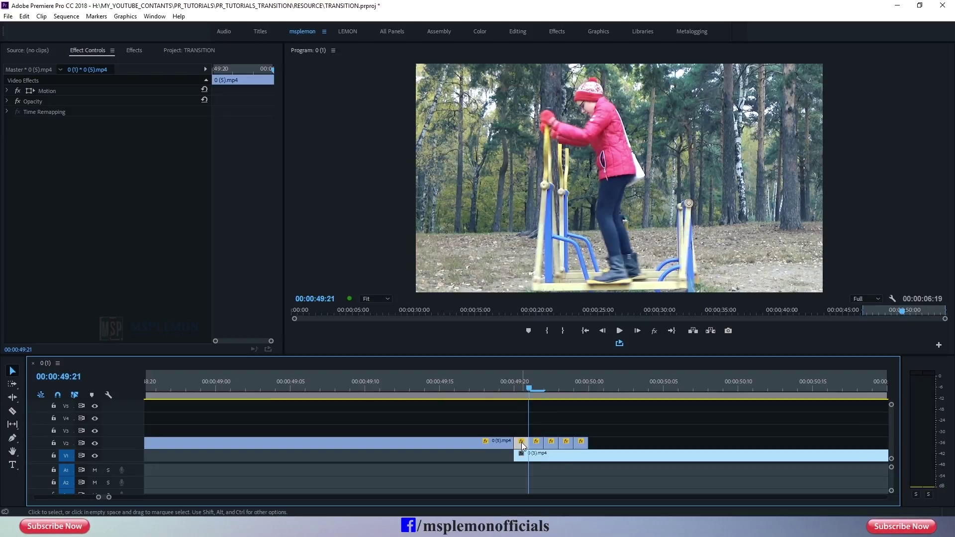
{"action": "key", "text": "Delete"}
{"action": "left_click_drag", "start_coordinate": [503, 388], "coordinate": [552, 393]}
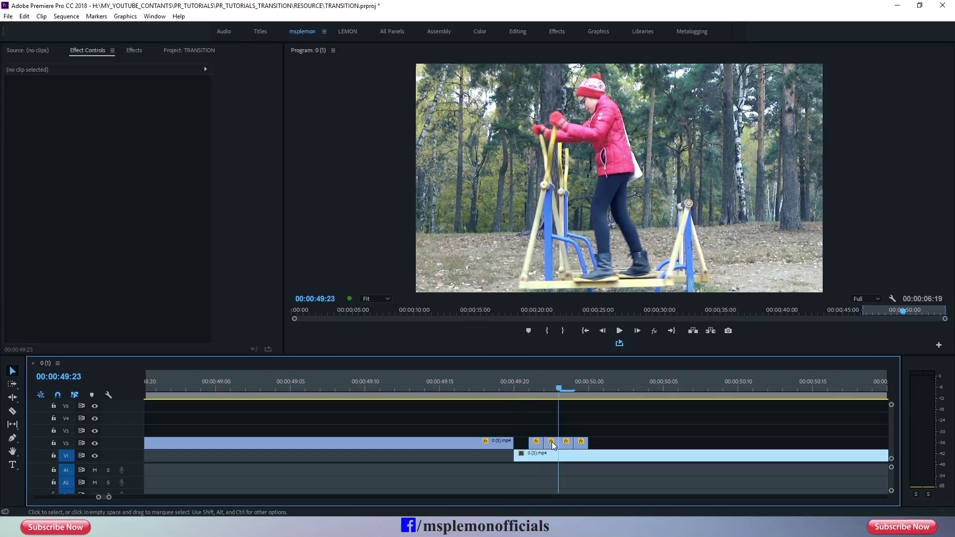
{"action": "left_click", "coordinate": [551, 441]}
{"action": "key", "text": "Delete"}
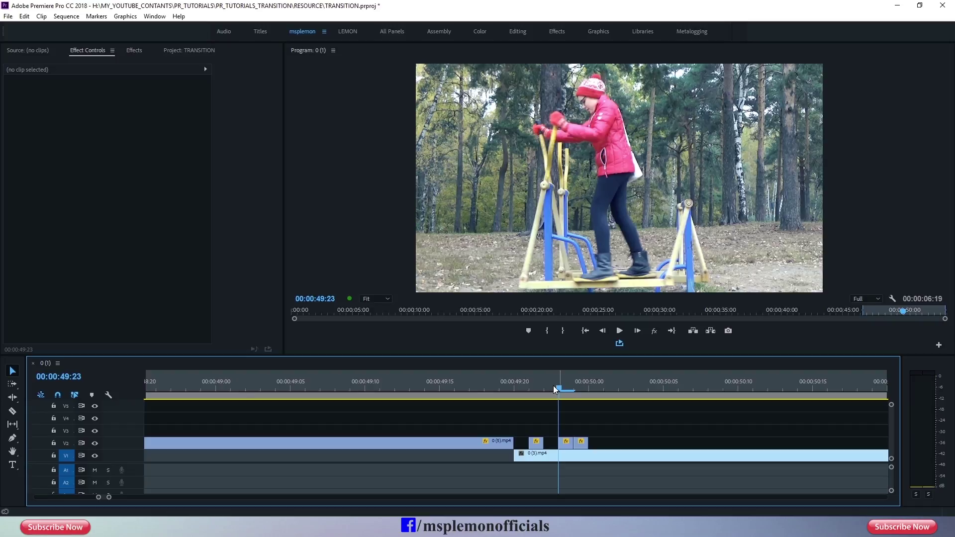
{"action": "left_click_drag", "start_coordinate": [553, 386], "coordinate": [573, 391]}
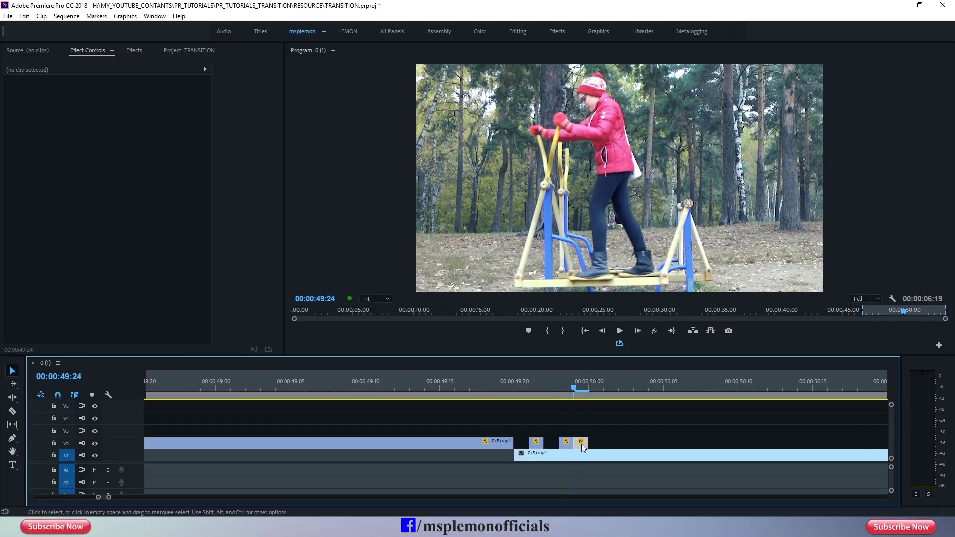
{"action": "left_click_drag", "start_coordinate": [581, 443], "coordinate": [587, 443]}
{"action": "left_click", "coordinate": [578, 393]}
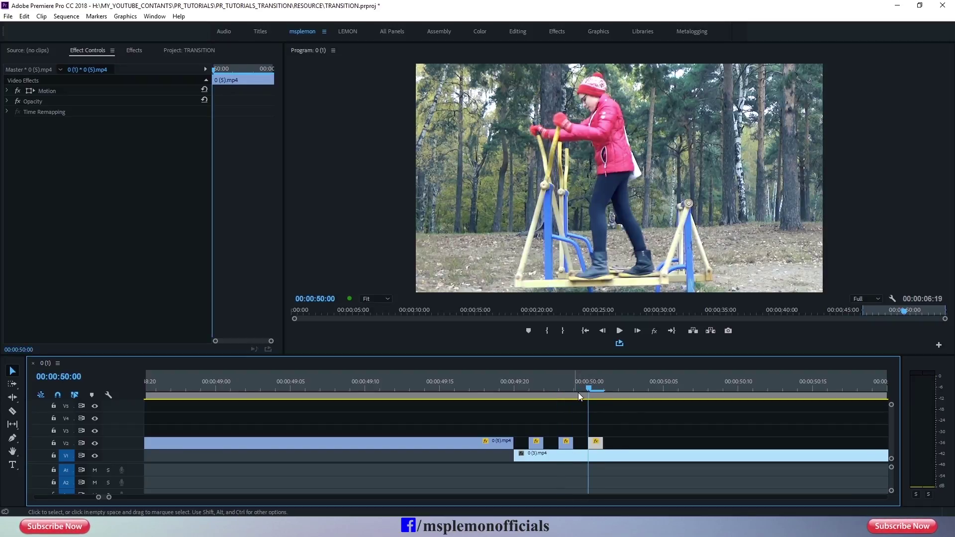
{"action": "mouse_move", "coordinate": [578, 393]}
{"action": "left_mouse_down"}
{"action": "mouse_move", "coordinate": [571, 405]}
{"action": "mouse_move", "coordinate": [455, 406]}
{"action": "mouse_move", "coordinate": [476, 393]}
{"action": "left_mouse_up"}
{"action": "scroll", "coordinate": [518, 415], "scroll_direction": "down", "scroll_amount": 1}
{"action": "scroll", "coordinate": [523, 416], "scroll_direction": "down", "scroll_amount": 1}
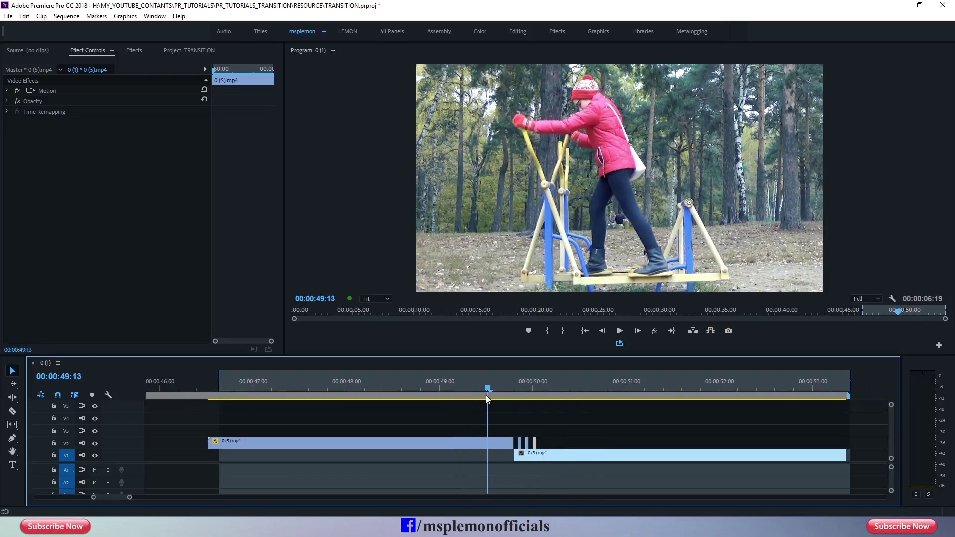
{"action": "left_click", "coordinate": [619, 333]}
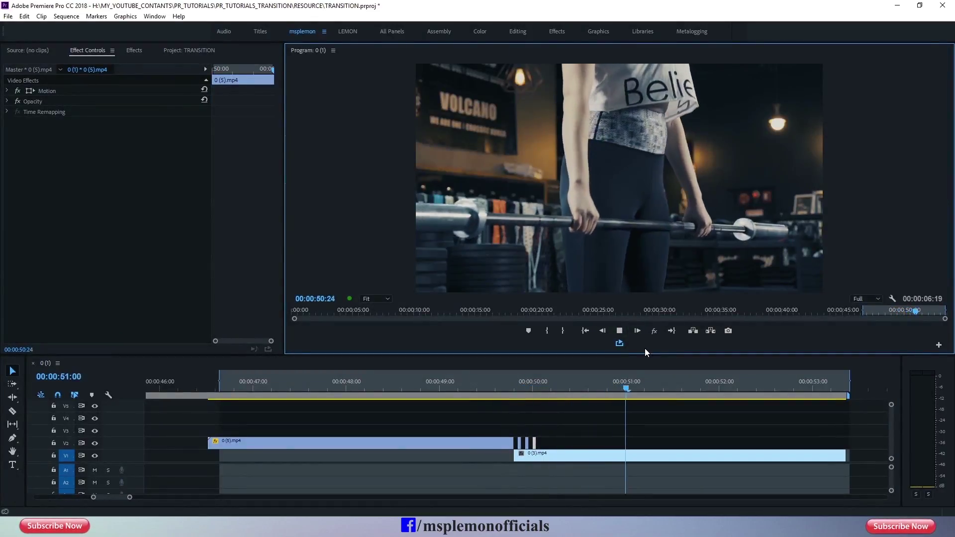
{"action": "key", "text": "space"}
{"action": "key", "text": "space"}
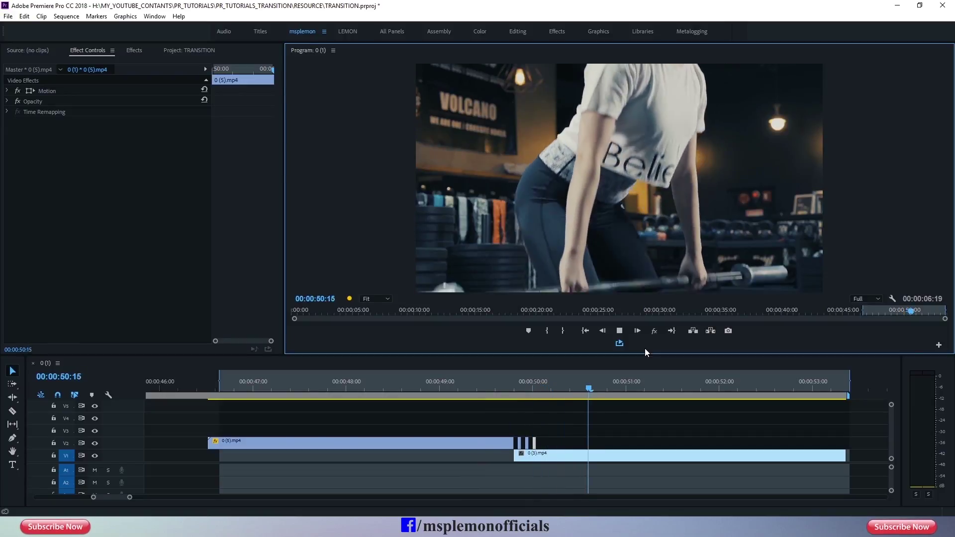
{"action": "key", "text": "space"}
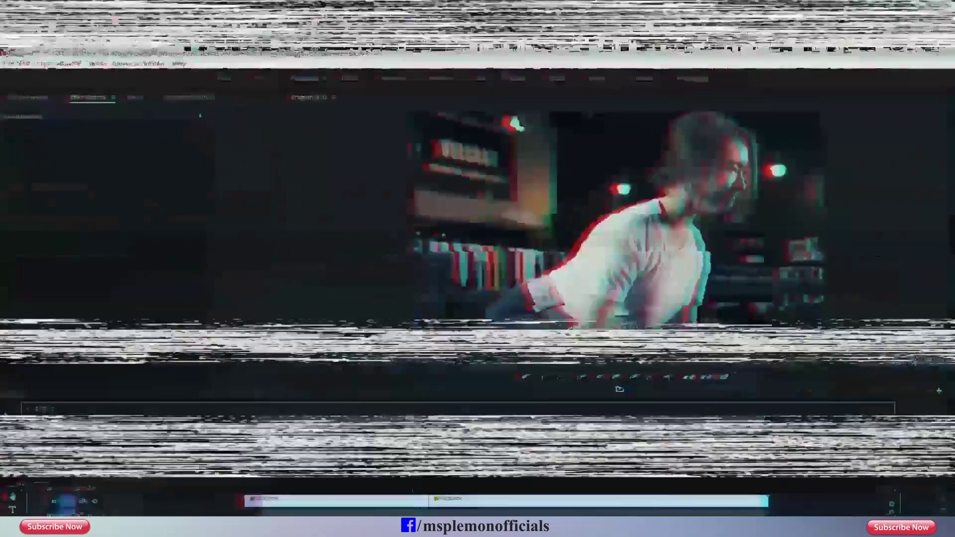
Extend 0 (3).mp4 on V2 ten frames past the 49:17 cut, overlapping 0 (6).mp4.
{"action": "left_click_drag", "start_coordinate": [435, 404], "coordinate": [419, 406]}
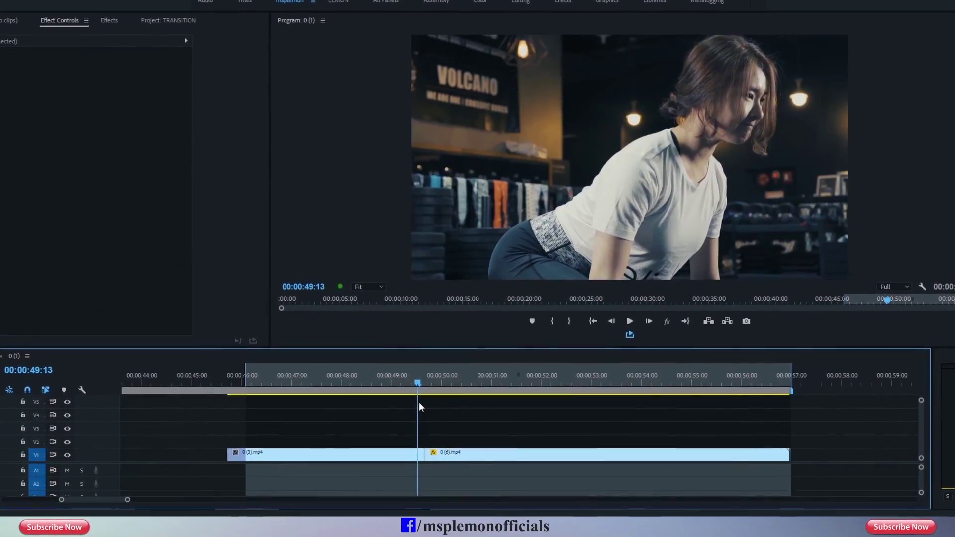
{"action": "key", "text": "="}
{"action": "key", "text": "="}
{"action": "key", "text": "="}
{"action": "key", "text": "="}
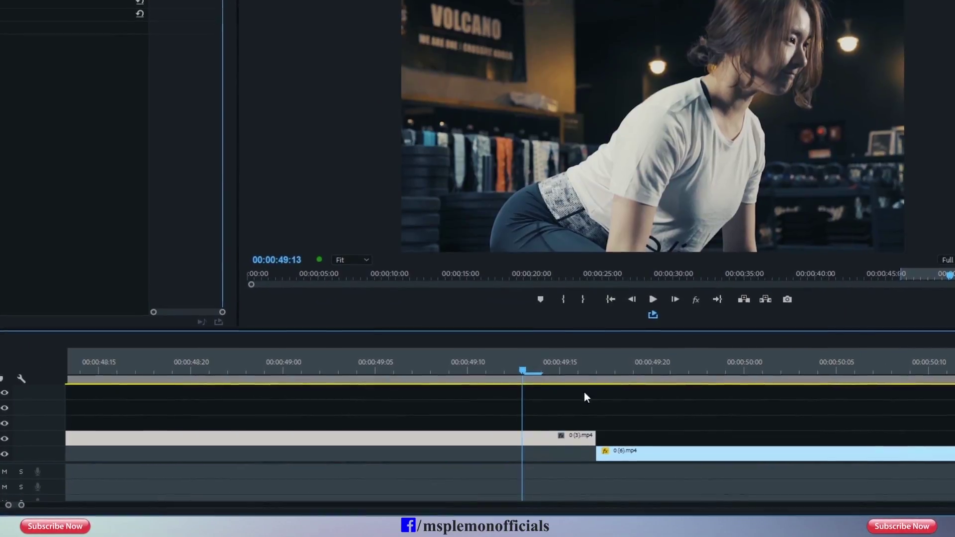
{"action": "left_click", "coordinate": [601, 368]}
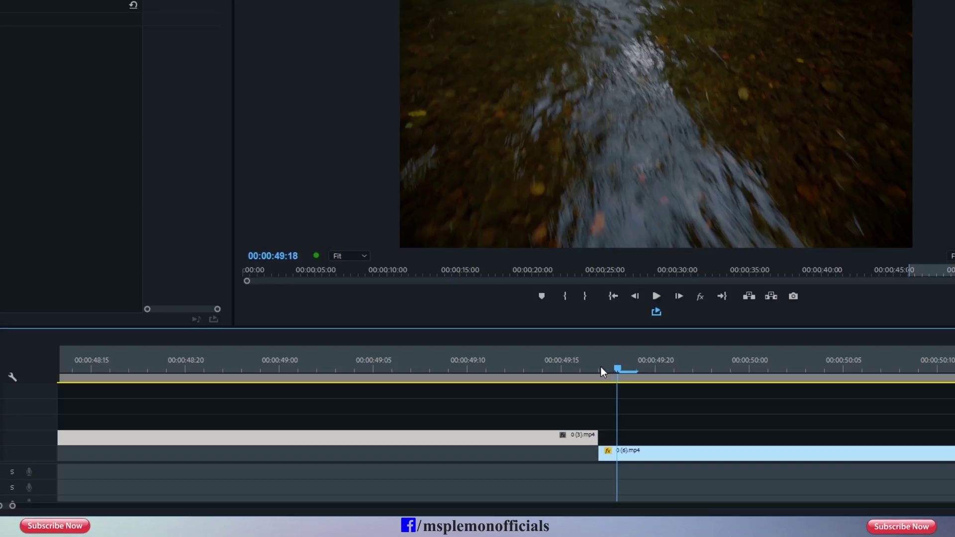
{"action": "left_click", "coordinate": [599, 369]}
{"action": "key", "text": "space"}
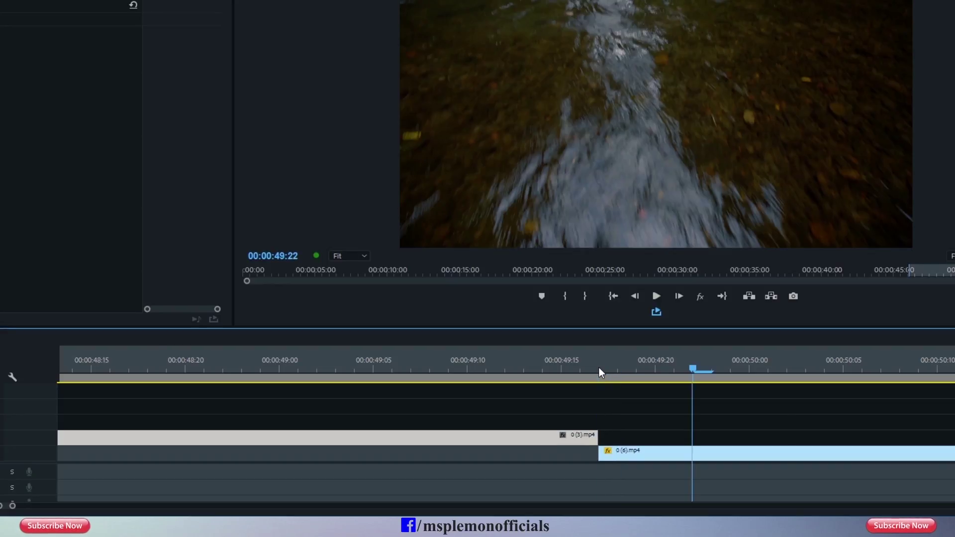
{"action": "left_click_drag", "start_coordinate": [562, 438], "coordinate": [748, 441]}
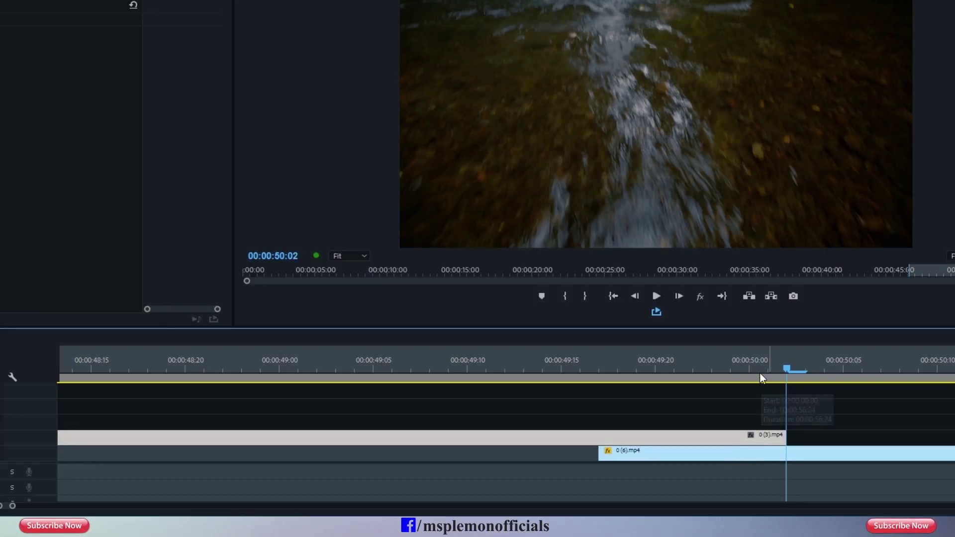
{"action": "left_click_drag", "start_coordinate": [637, 370], "coordinate": [610, 375]}
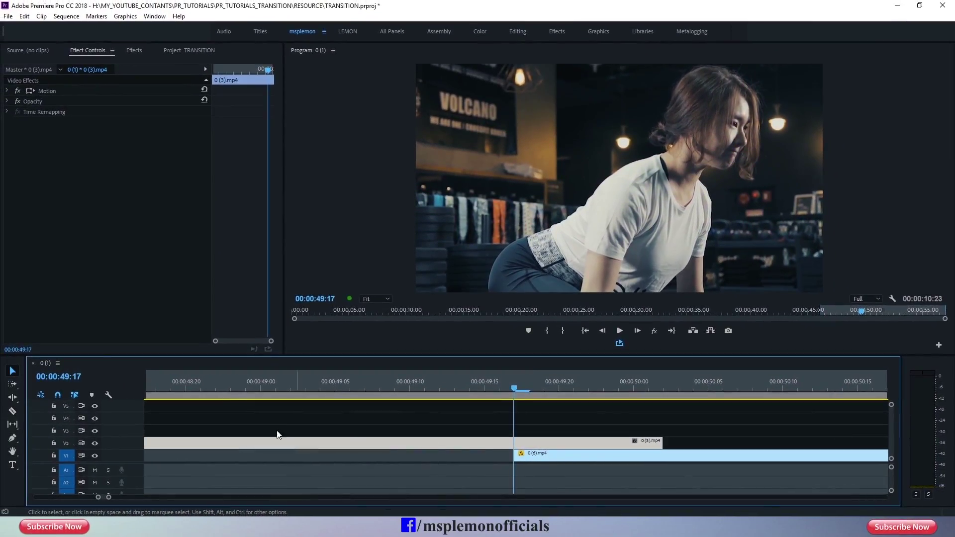
Split the upper gym clip at the cut and select its overlapping piece.
{"action": "left_click", "coordinate": [12, 412]}
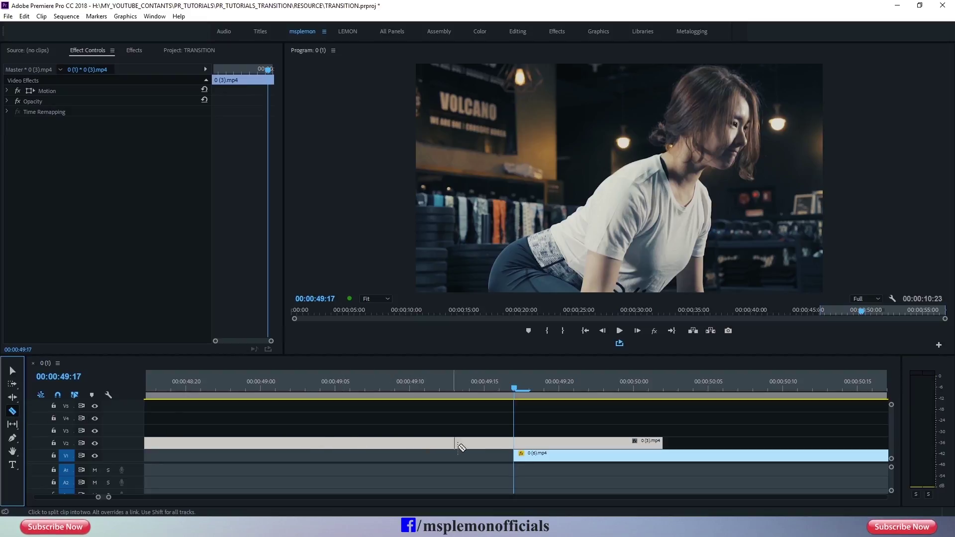
{"action": "left_click", "coordinate": [517, 444]}
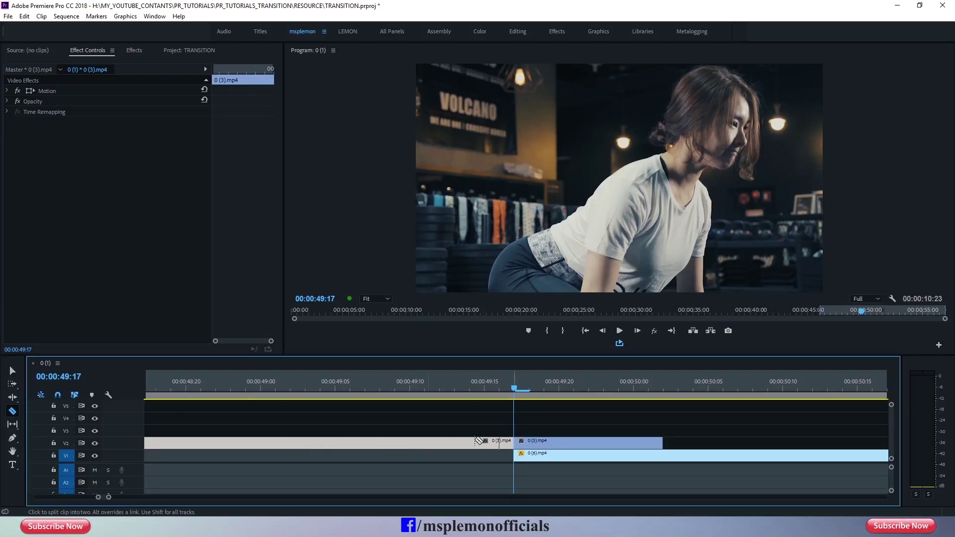
{"action": "left_click", "coordinate": [11, 370]}
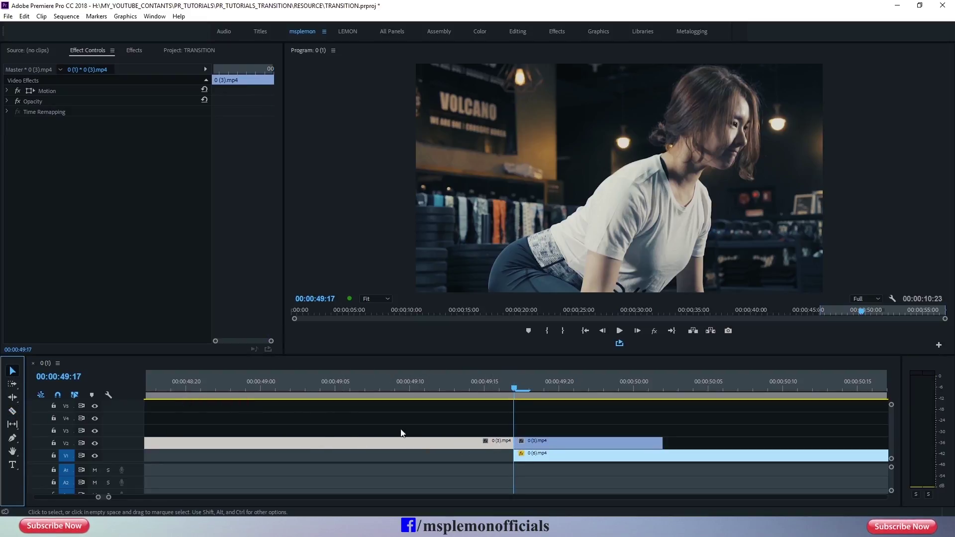
{"action": "left_click", "coordinate": [530, 446]}
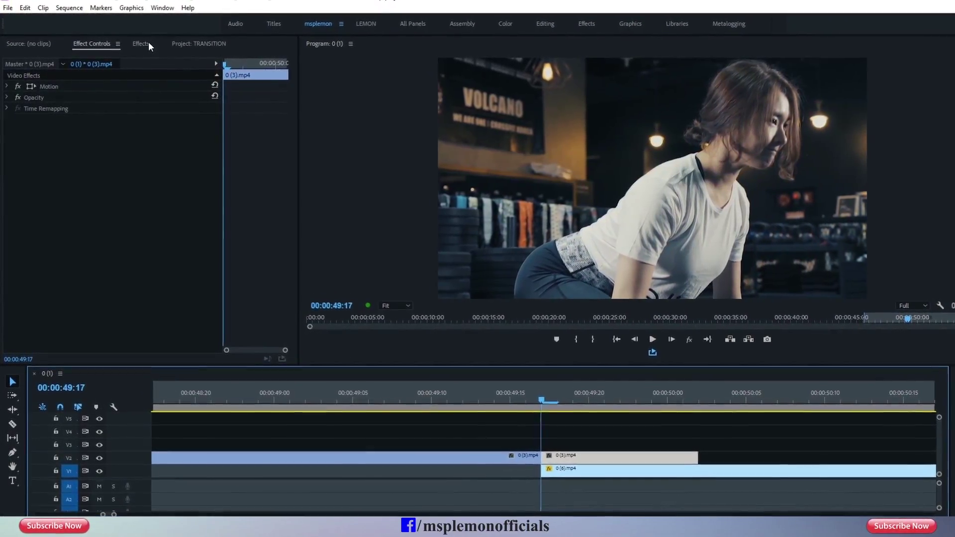
Search effects for 'cir' and apply Generate > Circle to the overlapping gym clip piece.
{"action": "left_click", "coordinate": [144, 46]}
{"action": "left_click", "coordinate": [110, 55]}
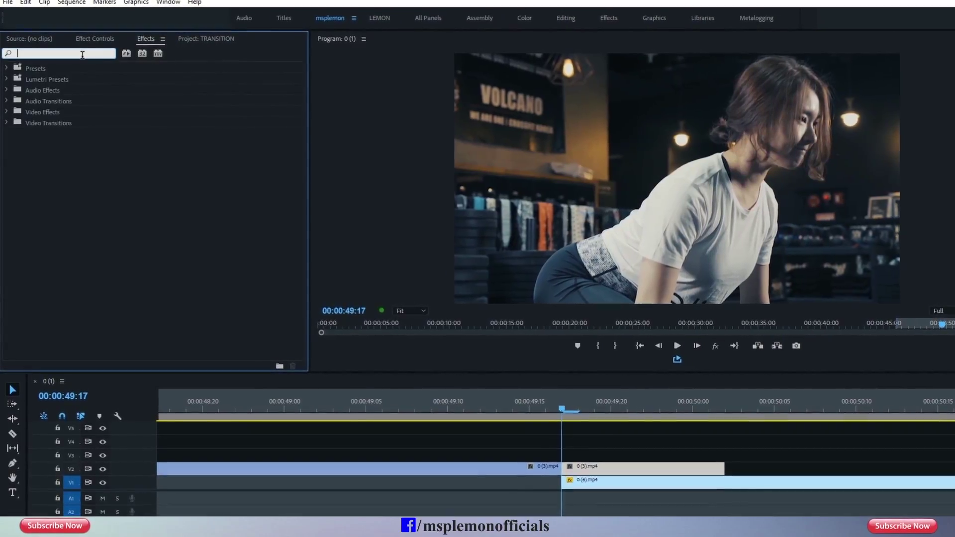
{"action": "type", "text": "c"}
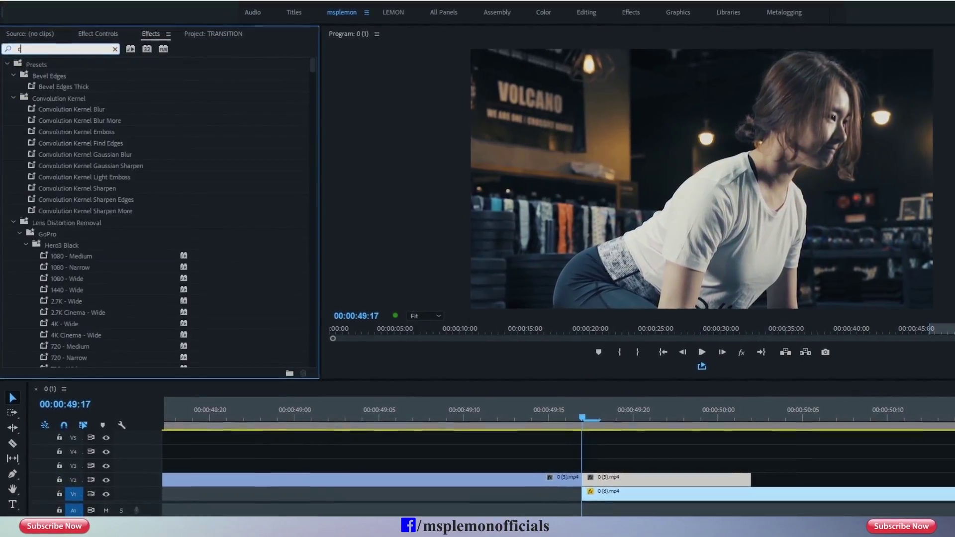
{"action": "type", "text": "ir"}
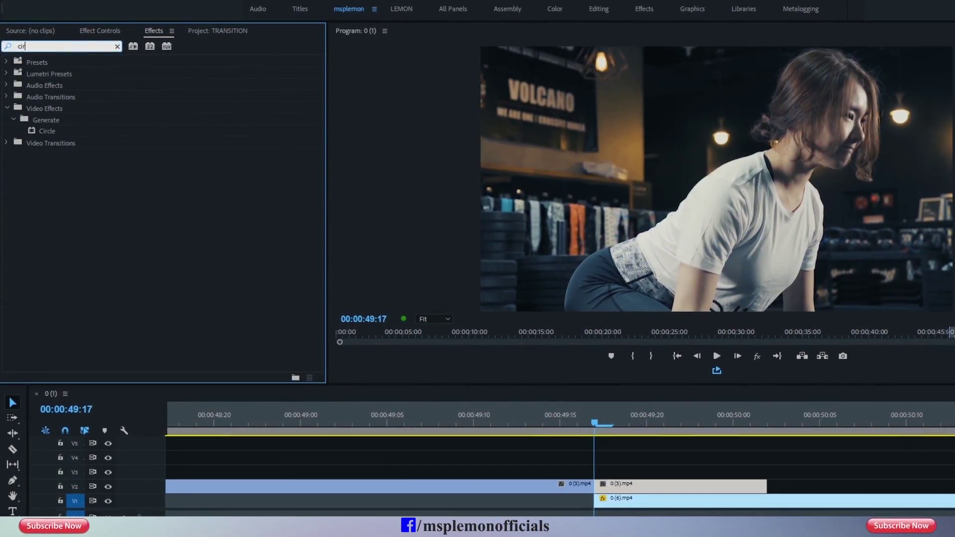
{"action": "left_click", "coordinate": [58, 120]}
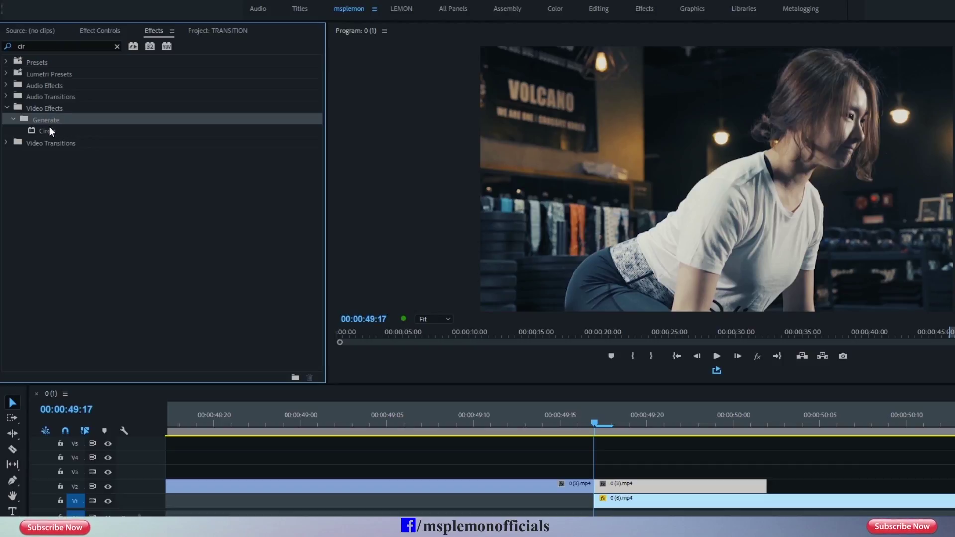
{"action": "left_click_drag", "start_coordinate": [49, 130], "coordinate": [394, 310]}
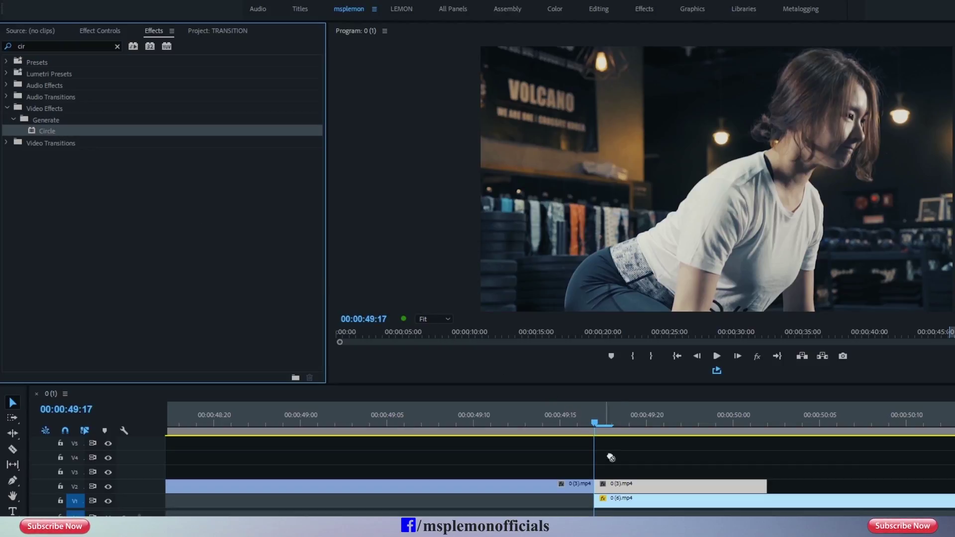
{"action": "left_click_drag", "start_coordinate": [611, 457], "coordinate": [626, 487]}
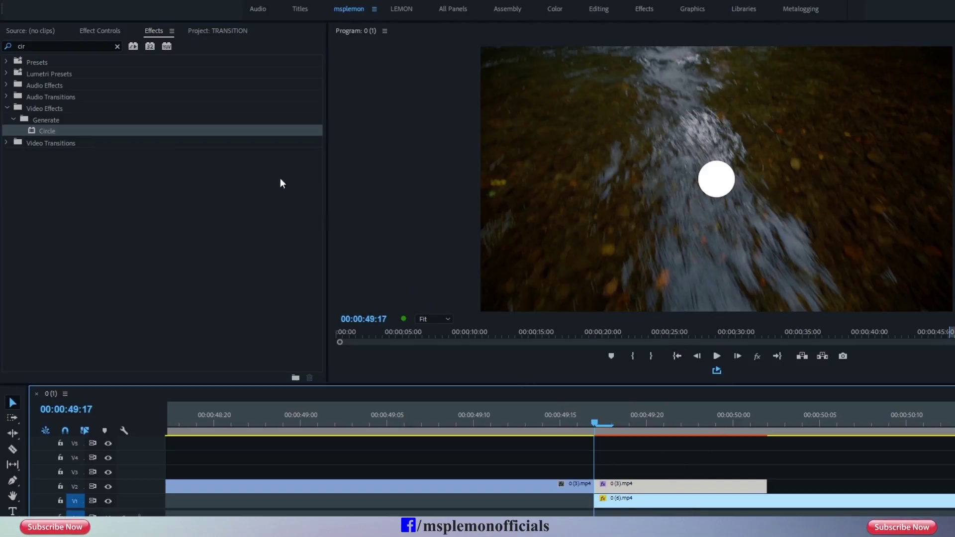
{"action": "left_click", "coordinate": [99, 32]}
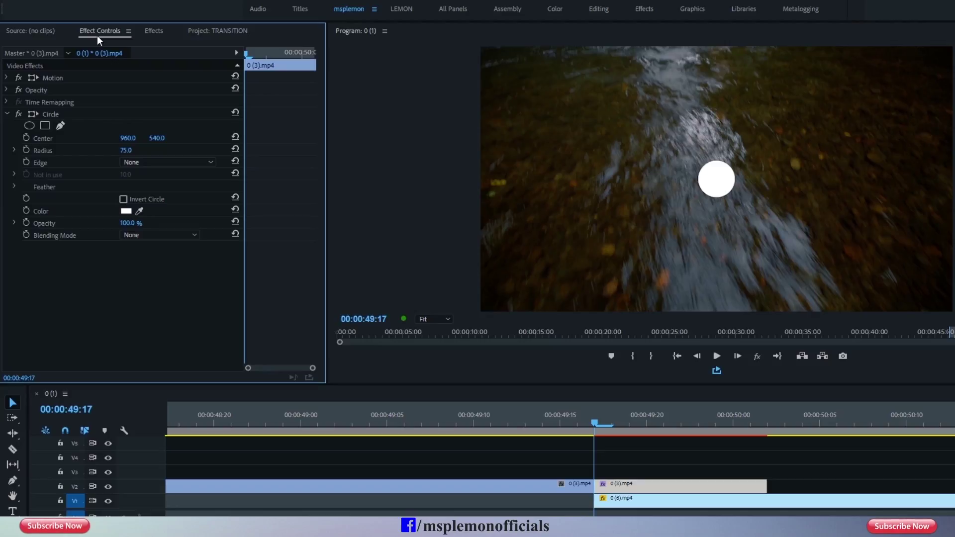
Keyframe the Circle radius from 0 at 49:17 to 1202 at the overlap's end.
{"action": "left_click", "coordinate": [52, 117]}
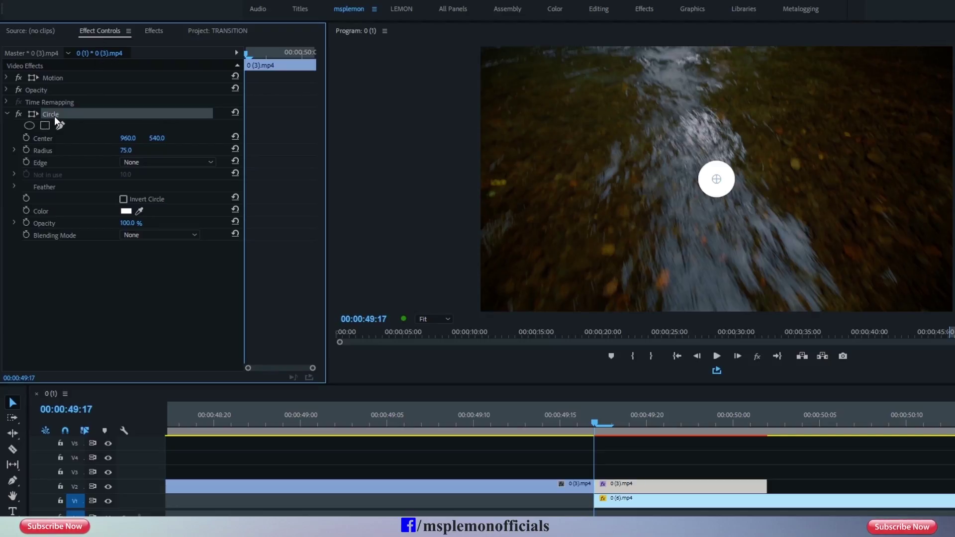
{"action": "left_click", "coordinate": [28, 152]}
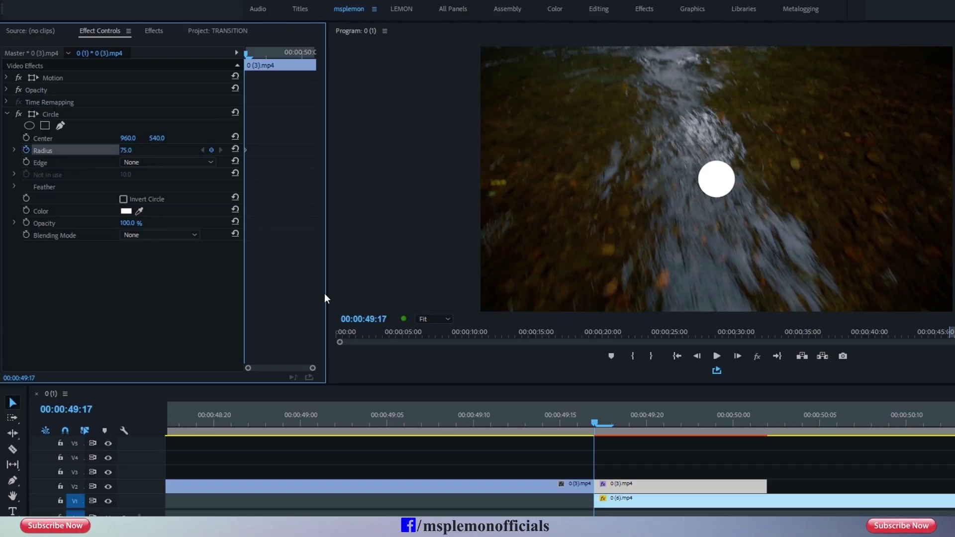
{"action": "left_click_drag", "start_coordinate": [595, 421], "coordinate": [758, 443]}
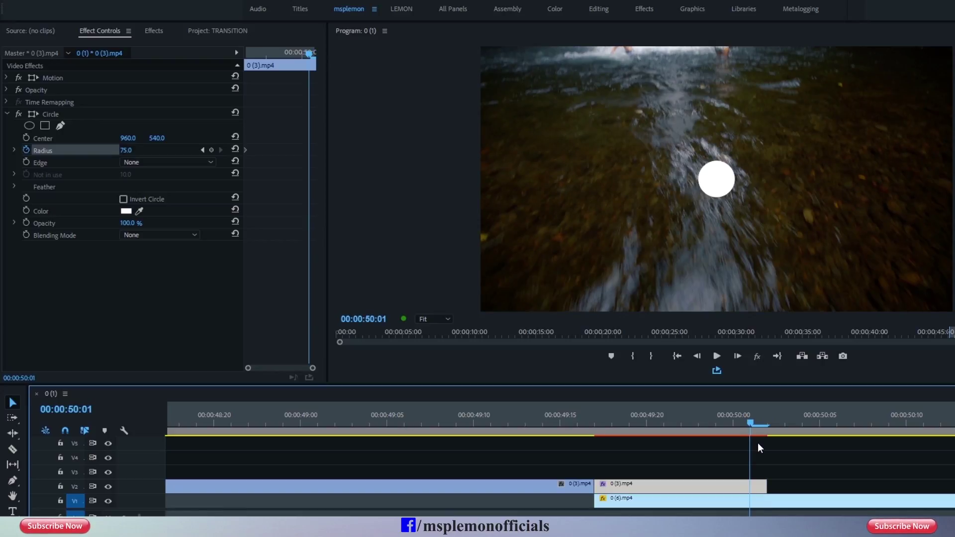
{"action": "left_click", "coordinate": [211, 150]}
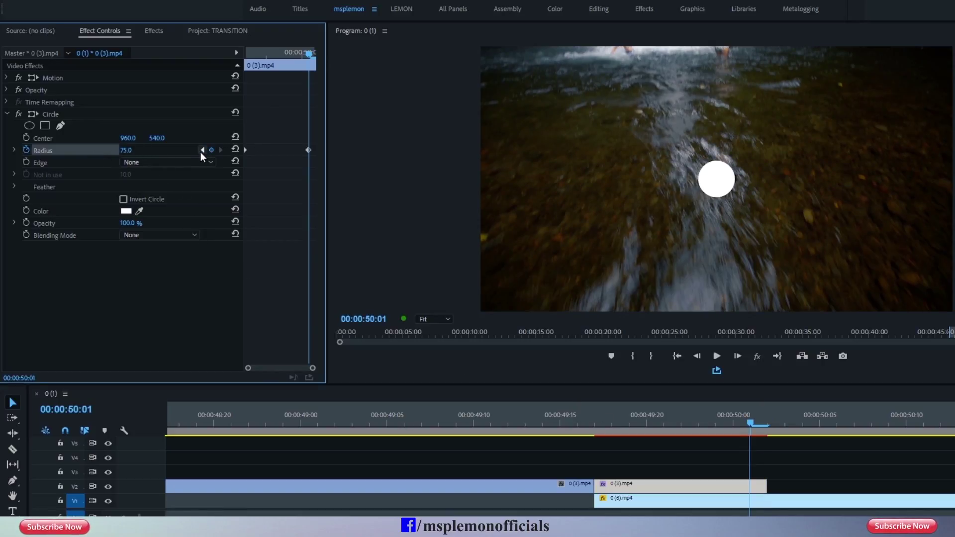
{"action": "left_click", "coordinate": [201, 150]}
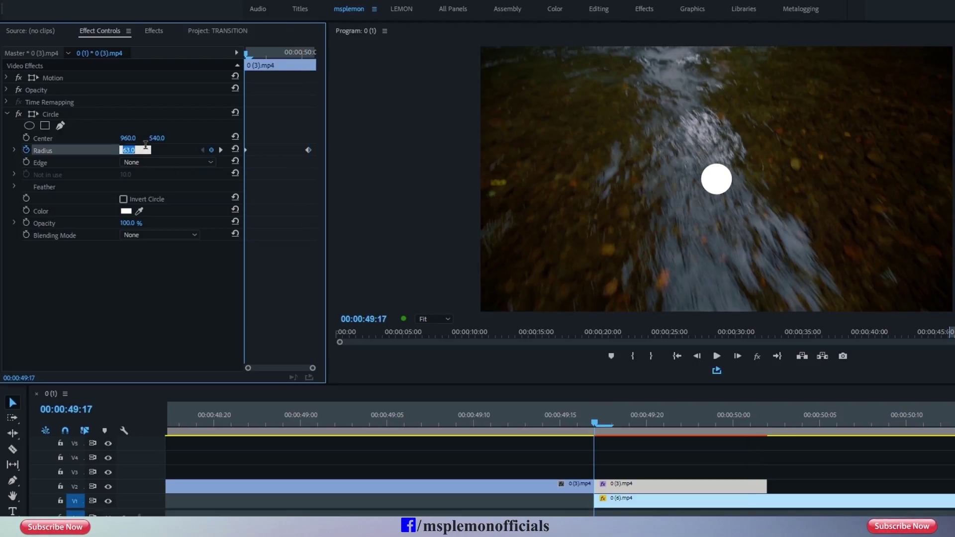
{"action": "key", "text": "Return"}
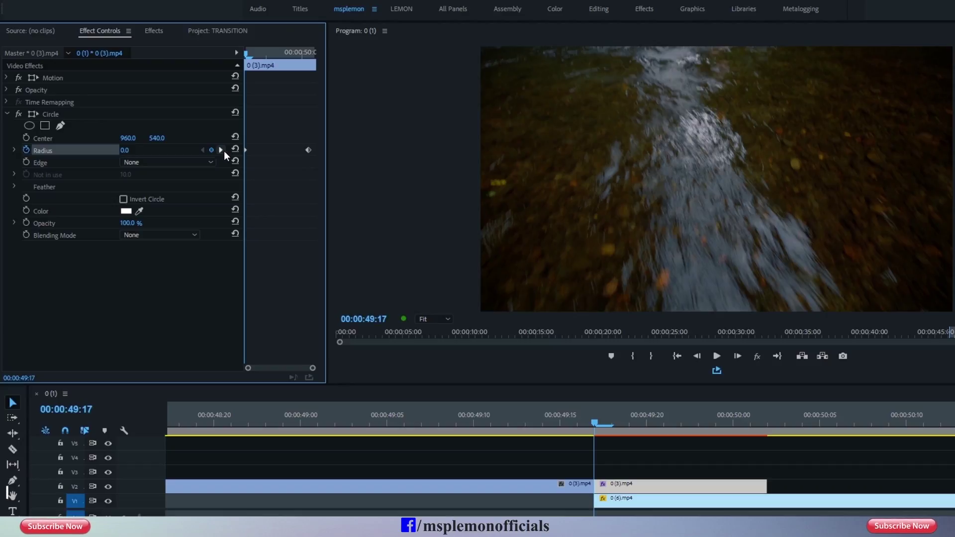
{"action": "left_click", "coordinate": [222, 150]}
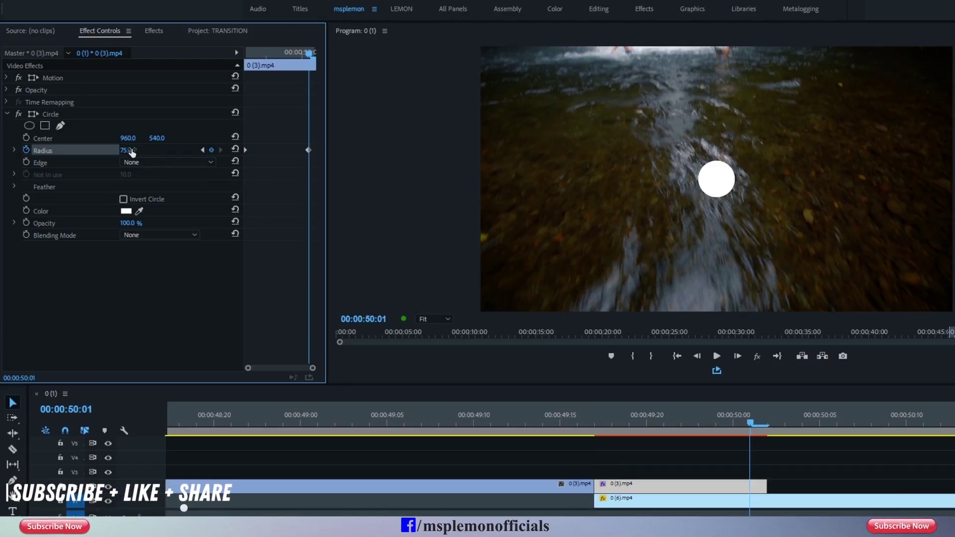
{"action": "mouse_move", "coordinate": [126, 150]}
{"action": "left_mouse_down"}
{"action": "mouse_move", "coordinate": [169, 150]}
{"action": "mouse_move", "coordinate": [149, 151]}
{"action": "left_mouse_up"}
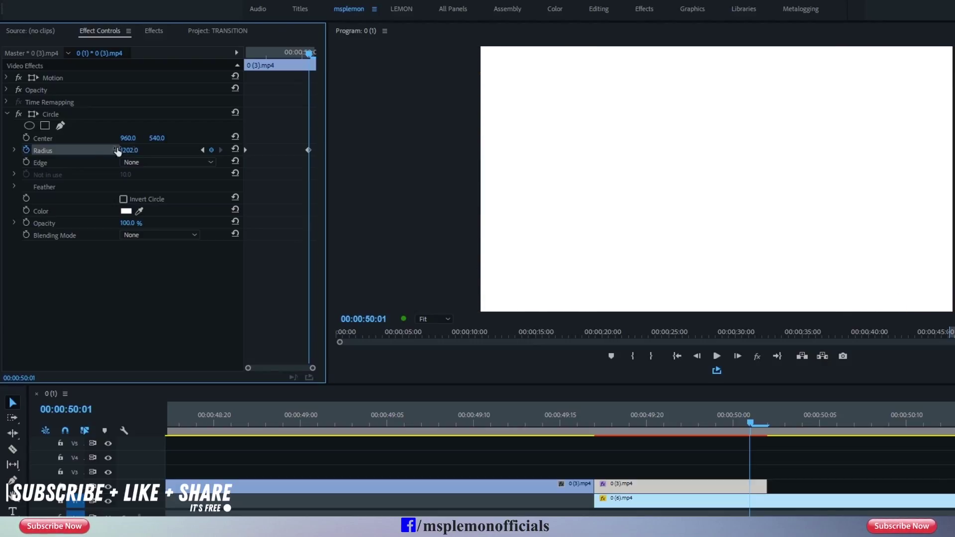
{"action": "mouse_move", "coordinate": [252, 62]}
{"action": "left_mouse_down"}
{"action": "mouse_move", "coordinate": [280, 78]}
{"action": "mouse_move", "coordinate": [266, 98]}
{"action": "left_mouse_up"}
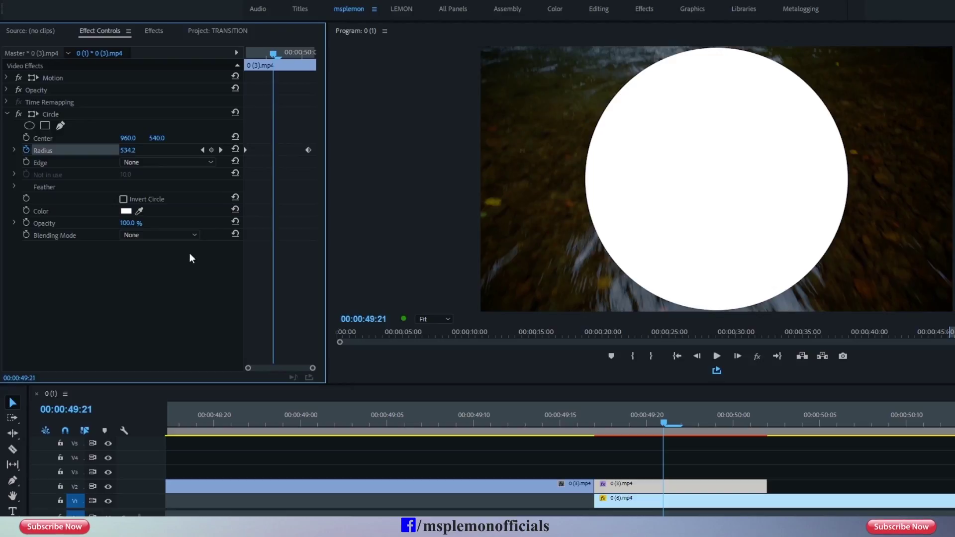
{"action": "left_click", "coordinate": [154, 236]}
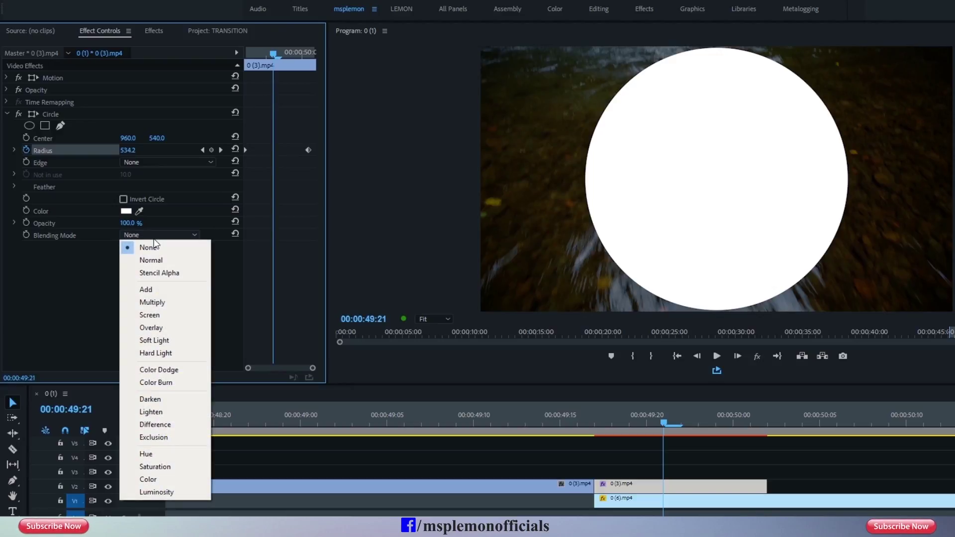
Set the circle's blending mode to Stencil Alpha and invert it, previewing the reveal.
{"action": "left_click", "coordinate": [159, 273]}
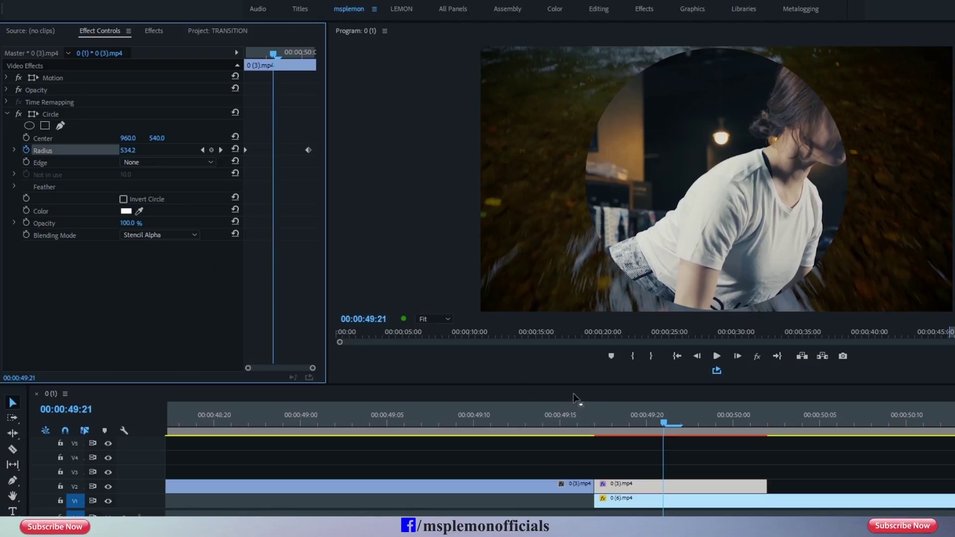
{"action": "mouse_move", "coordinate": [664, 422]}
{"action": "left_mouse_down"}
{"action": "mouse_move", "coordinate": [715, 423]}
{"action": "mouse_move", "coordinate": [646, 440]}
{"action": "left_mouse_up"}
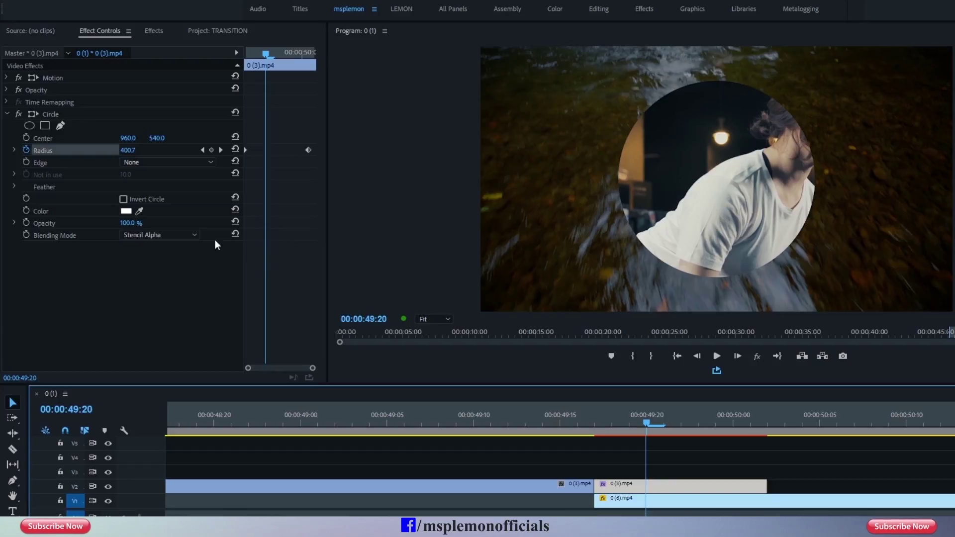
{"action": "left_click", "coordinate": [123, 200]}
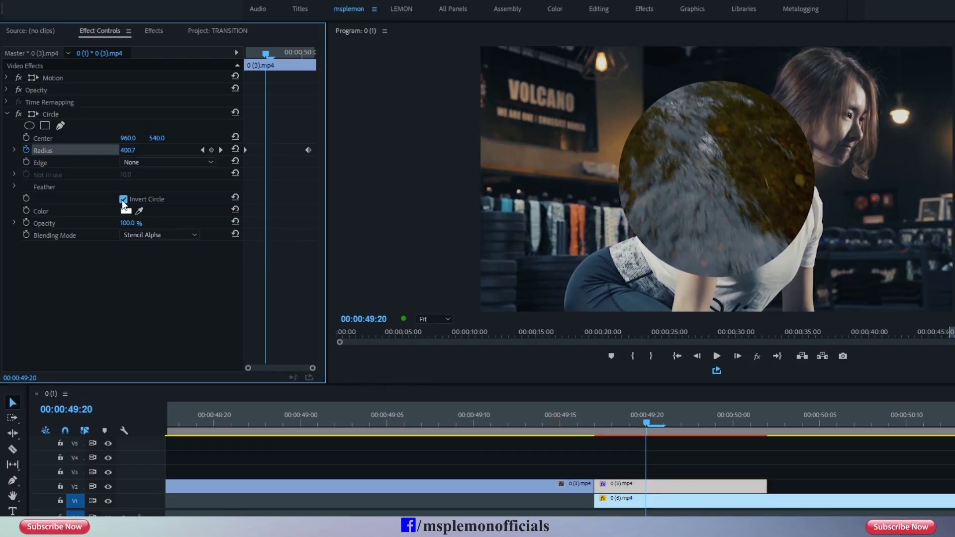
{"action": "mouse_move", "coordinate": [603, 432]}
{"action": "left_mouse_down"}
{"action": "mouse_move", "coordinate": [772, 442]}
{"action": "mouse_move", "coordinate": [542, 423]}
{"action": "left_mouse_up"}
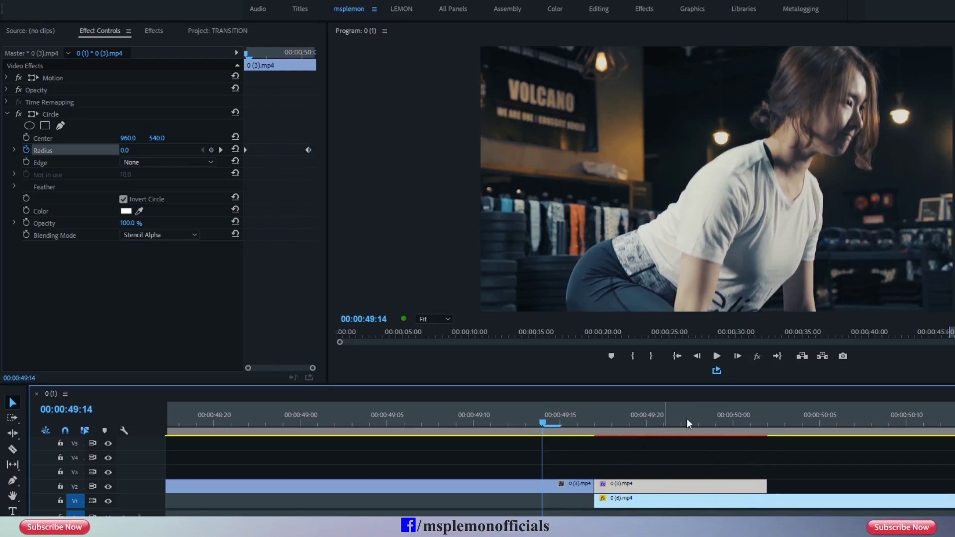
{"action": "left_click", "coordinate": [716, 357]}
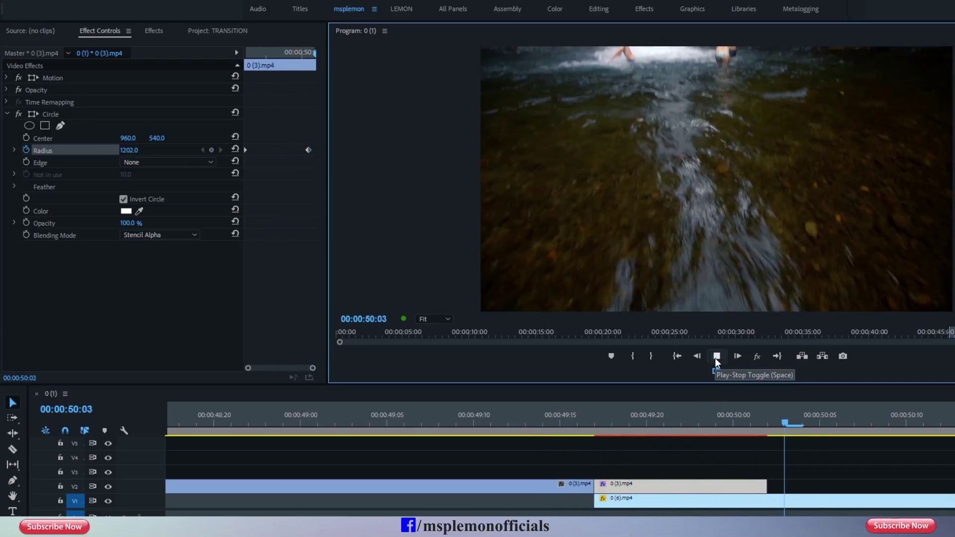
{"action": "left_click_drag", "start_coordinate": [663, 420], "coordinate": [645, 428]}
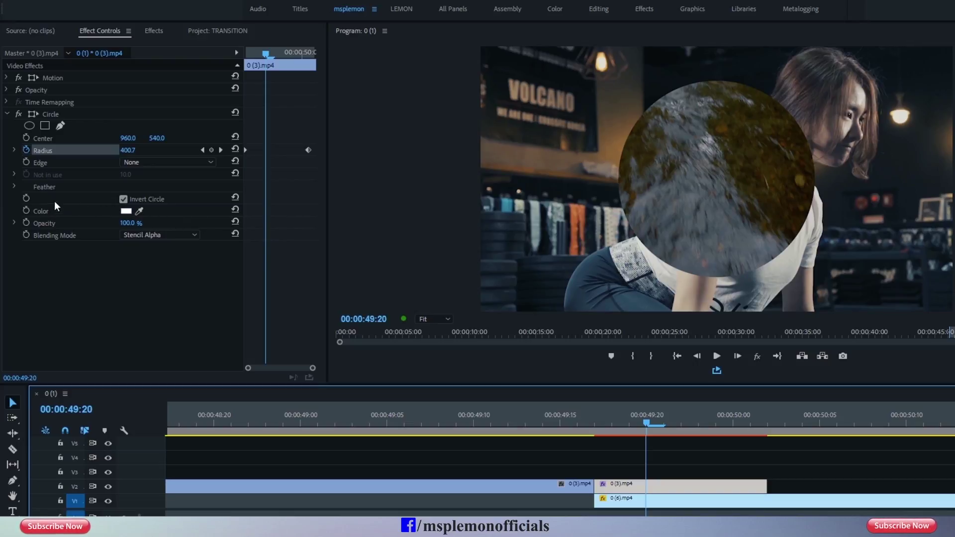
Feather the circle's outer edge to 55 and preview the softened reveal.
{"action": "left_click", "coordinate": [14, 187]}
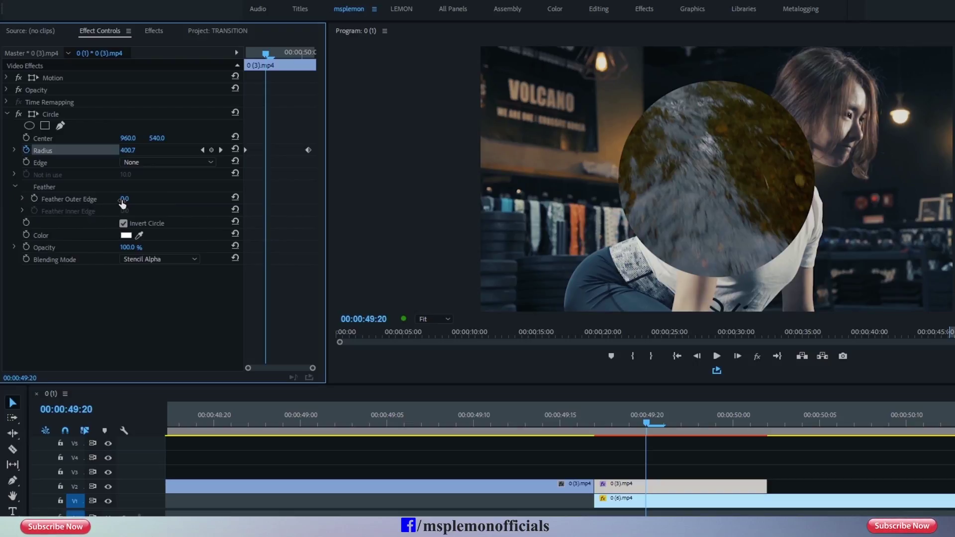
{"action": "left_click_drag", "start_coordinate": [124, 198], "coordinate": [134, 198]}
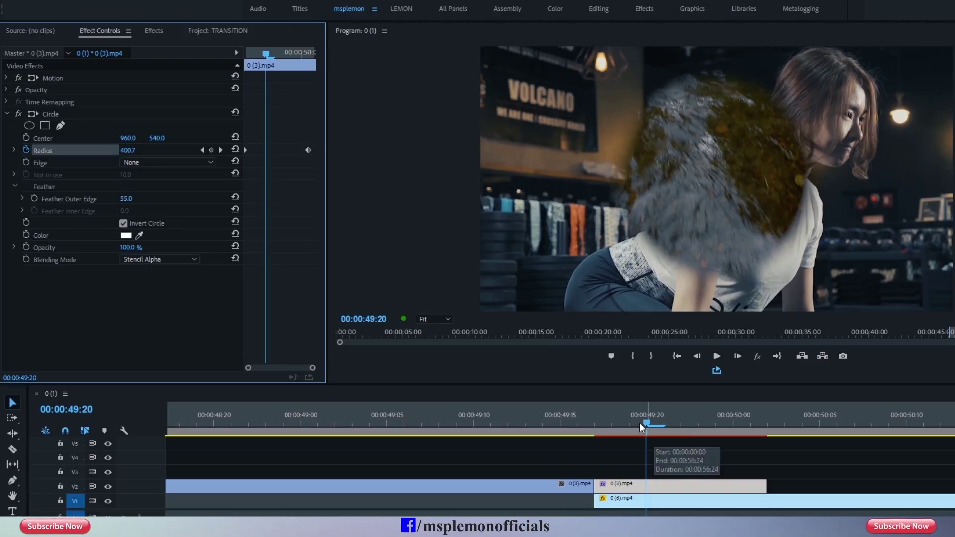
{"action": "left_click_drag", "start_coordinate": [641, 427], "coordinate": [717, 433]}
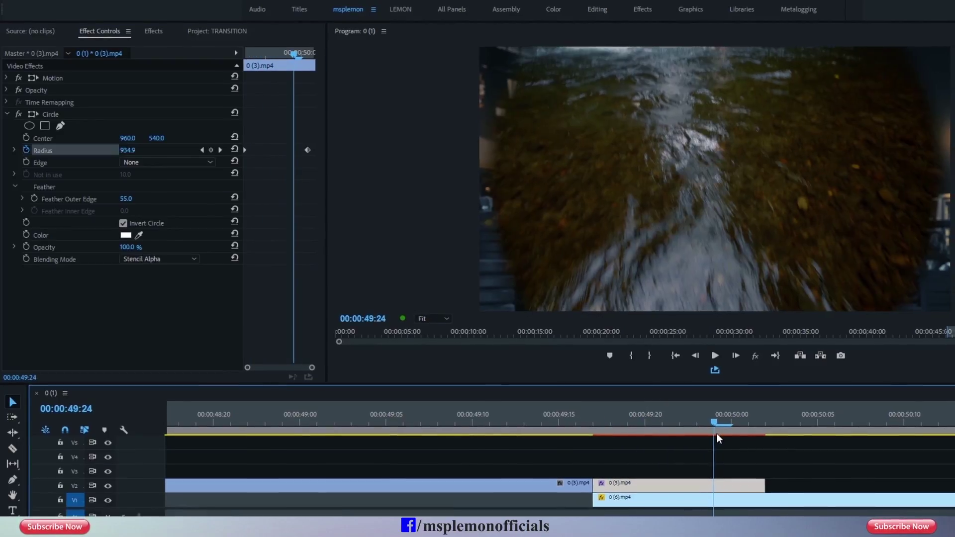
Zoom the timeline out and play the feathered circle reveal from just before the cut.
{"action": "left_click_drag", "start_coordinate": [717, 433], "coordinate": [619, 443]}
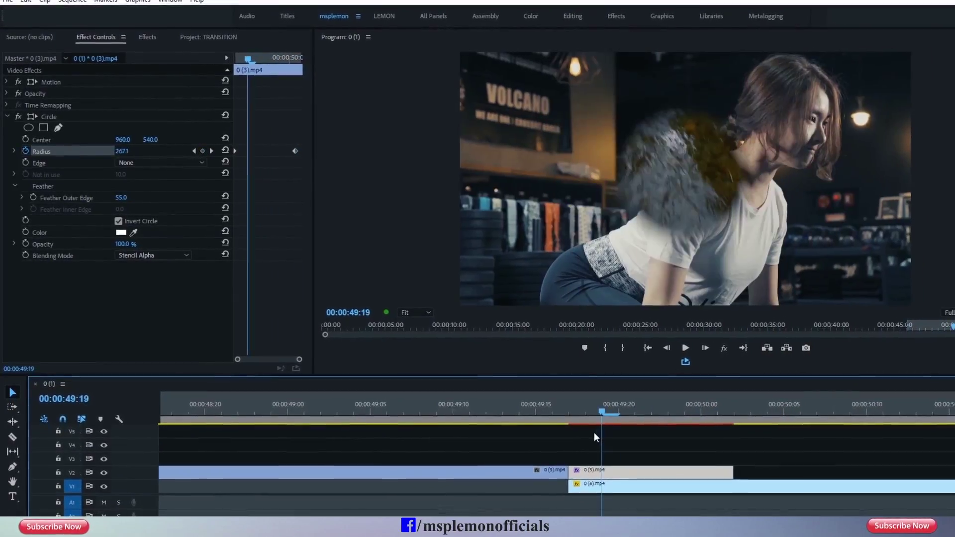
{"action": "key", "text": "minus"}
{"action": "key", "text": "minus"}
{"action": "key", "text": "minus"}
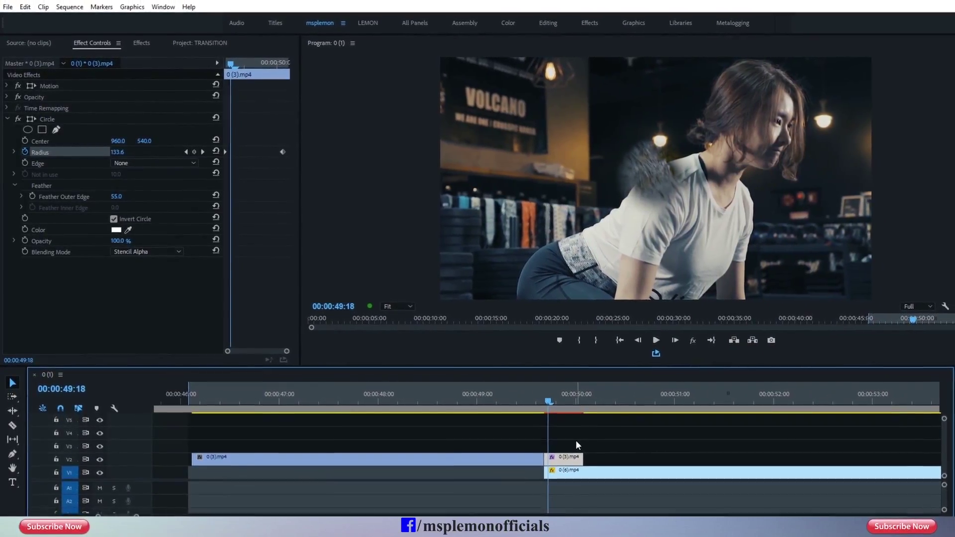
{"action": "left_click_drag", "start_coordinate": [548, 395], "coordinate": [524, 395]}
{"action": "key", "text": "minus"}
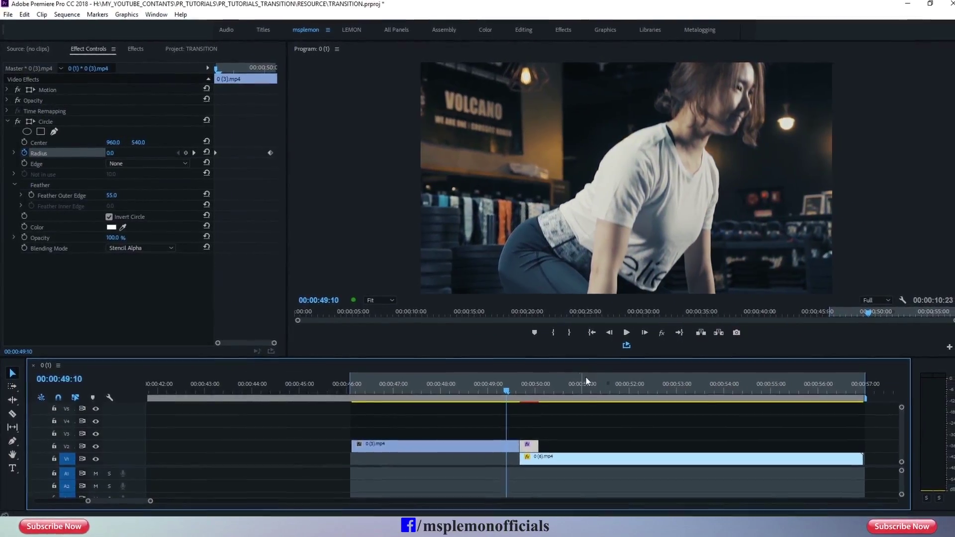
{"action": "key", "text": "space"}
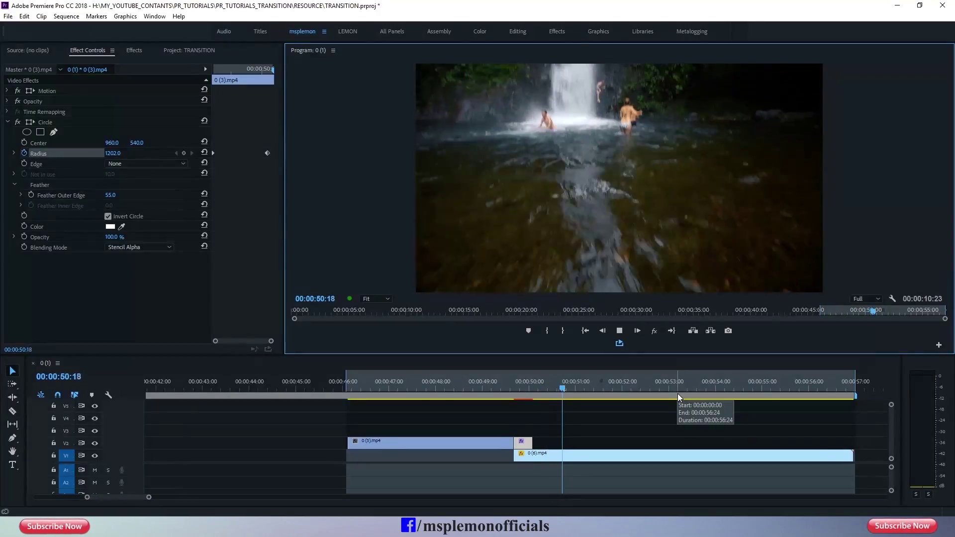